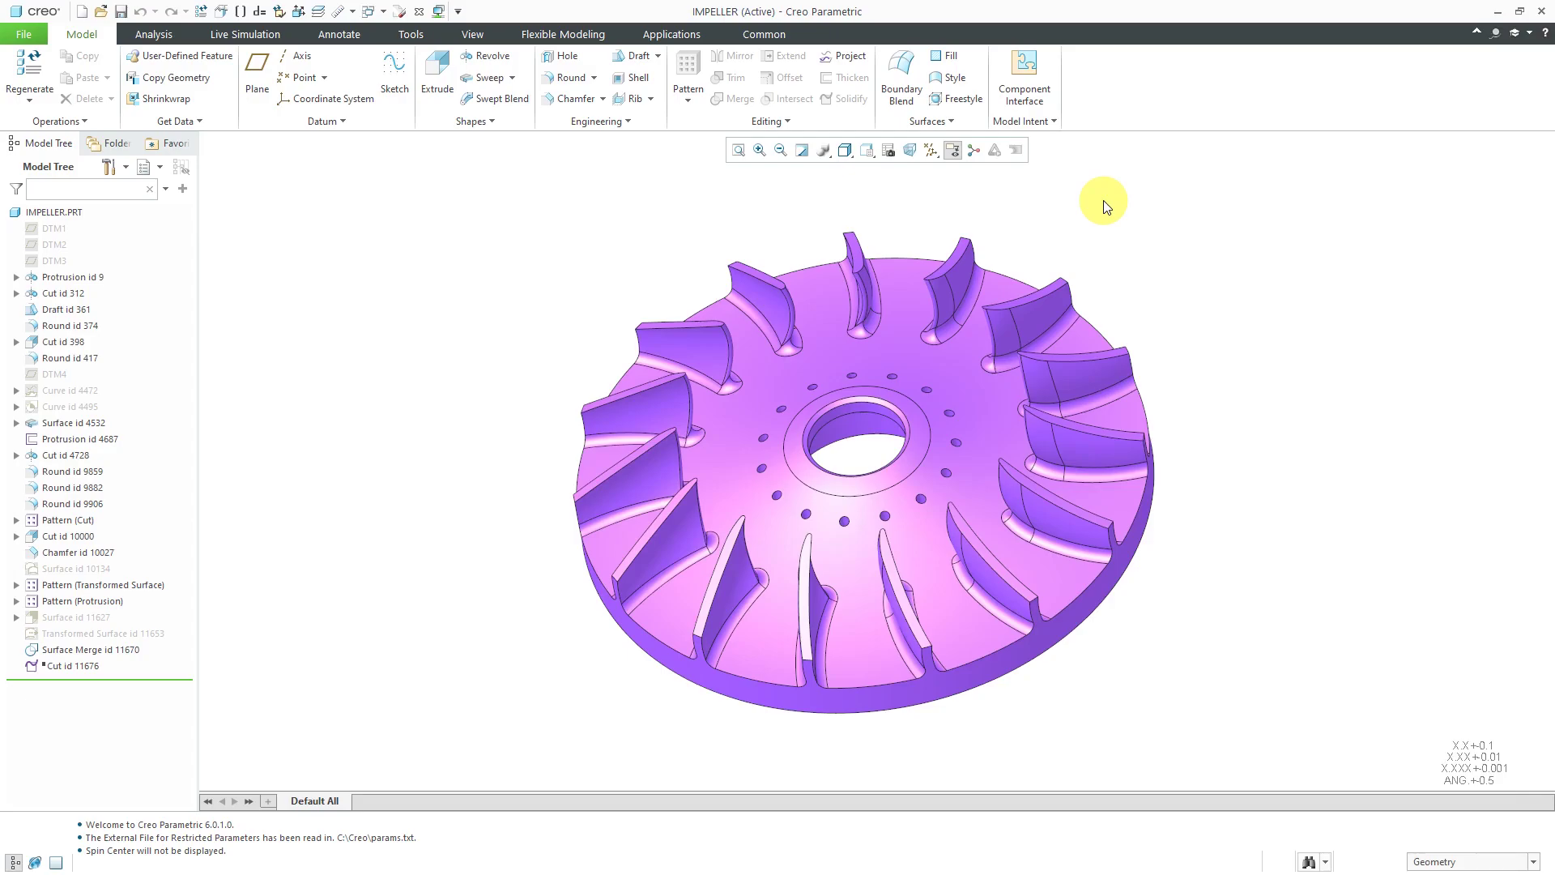
Step: Assign STEEL_MEDIUM_CARBON from the Granta-Design Ferrous_metals library to the IMPELLER part
{"action": "left_click", "coordinate": [267, 37]}
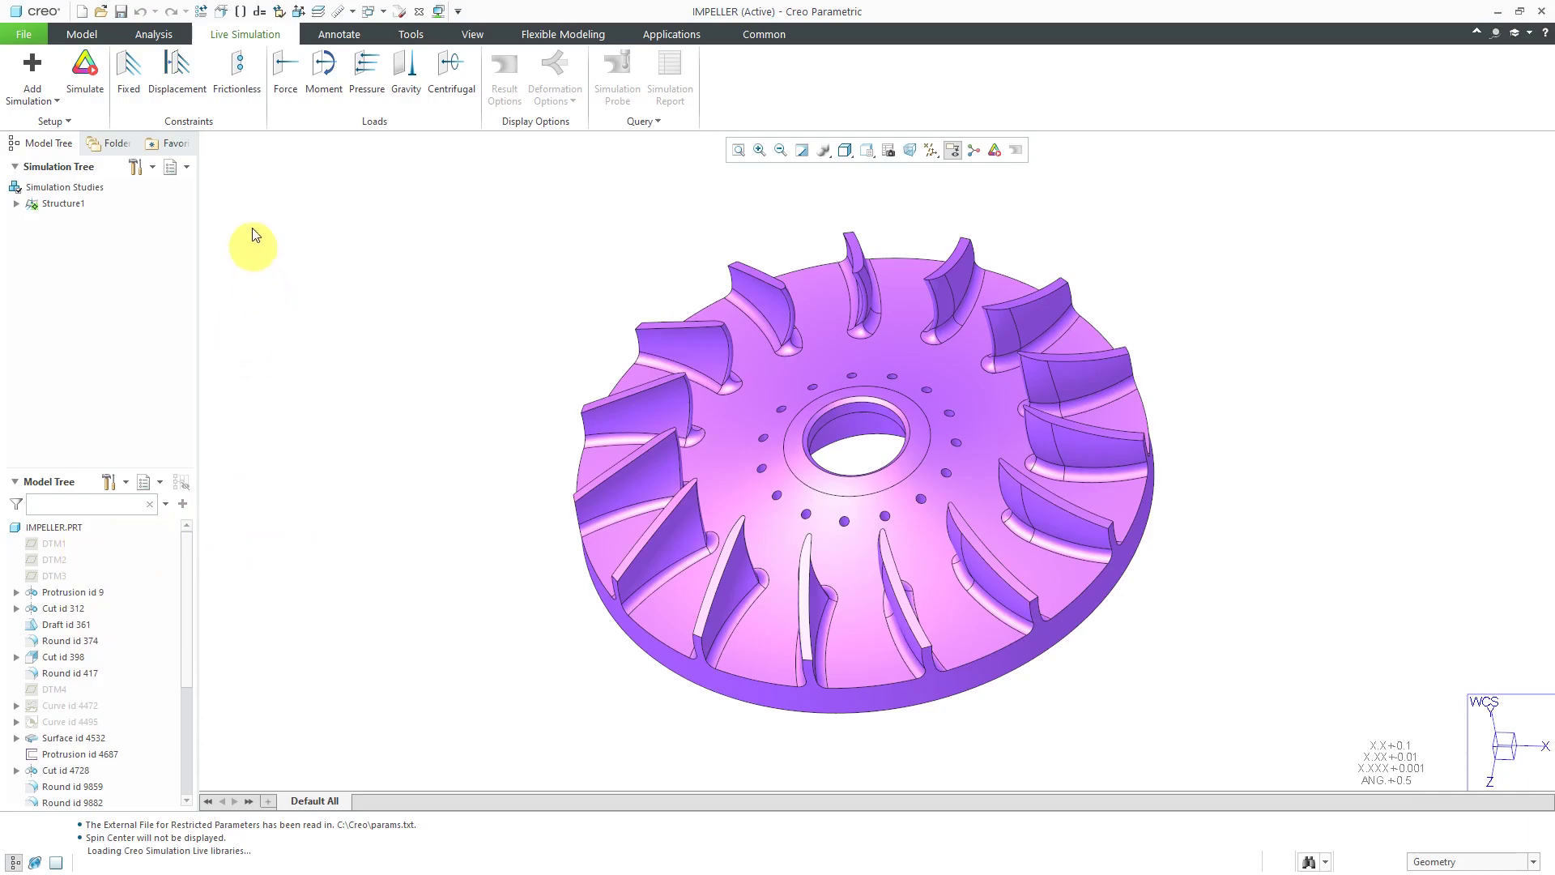
{"action": "left_click", "coordinate": [219, 13]}
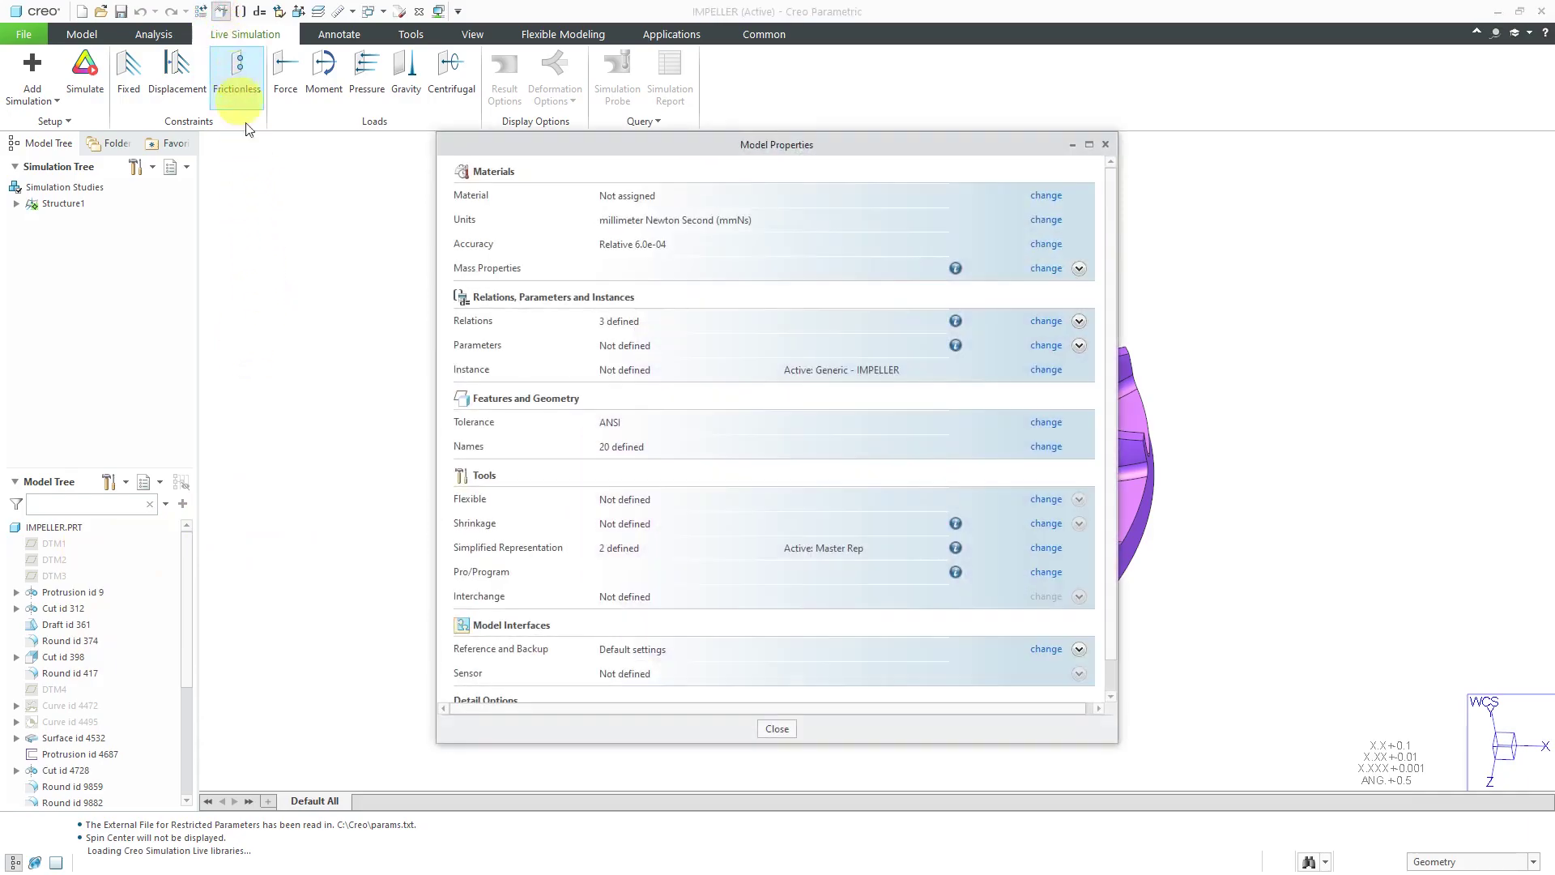
{"action": "left_click", "coordinate": [1057, 196]}
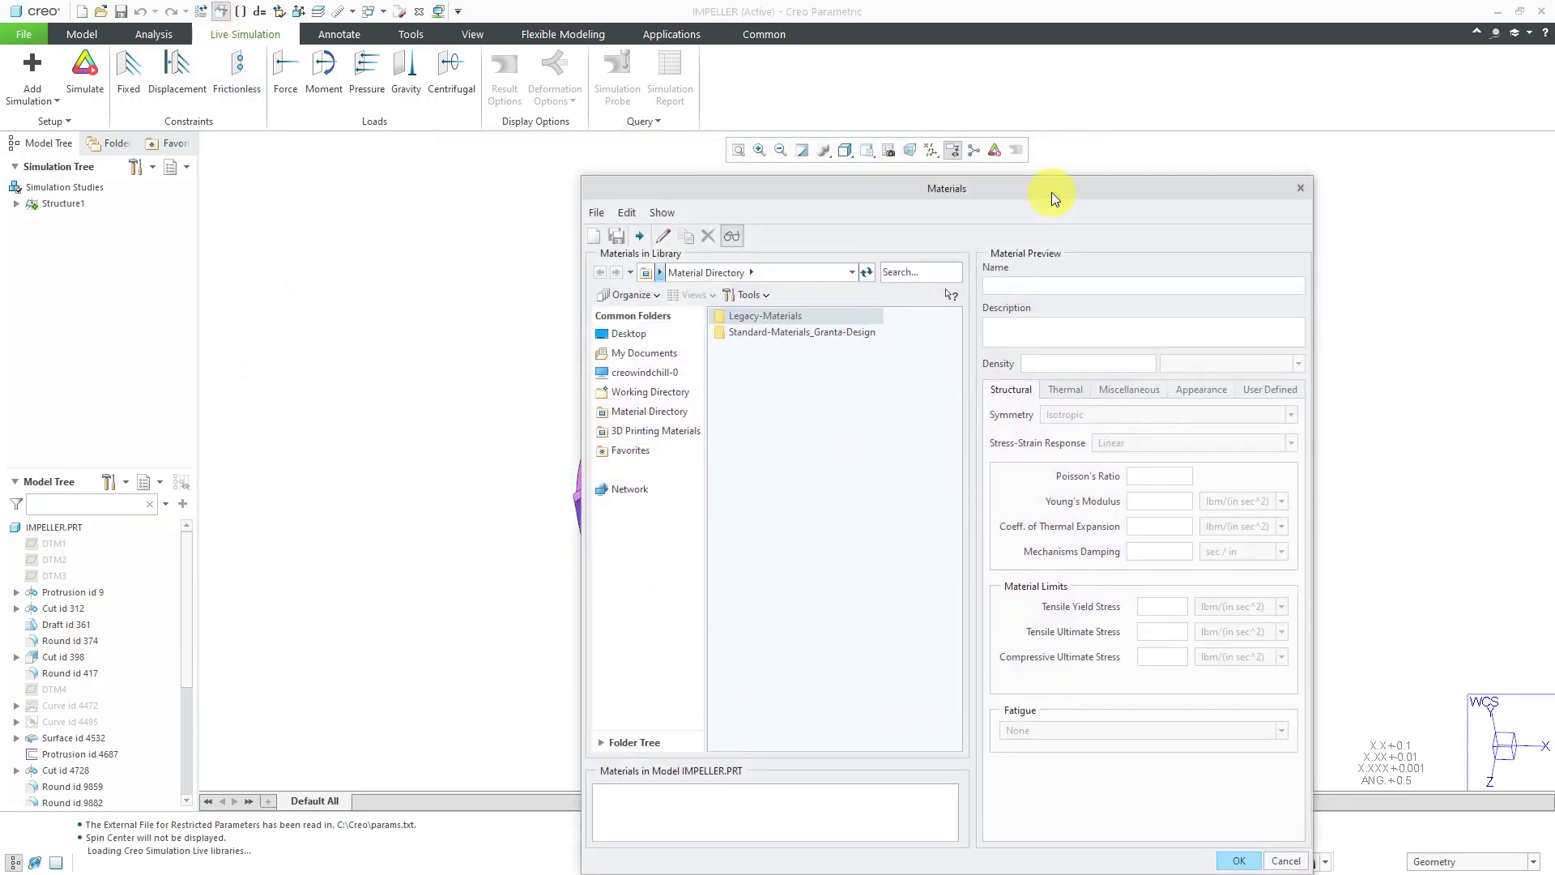
{"action": "double_click", "coordinate": [813, 333]}
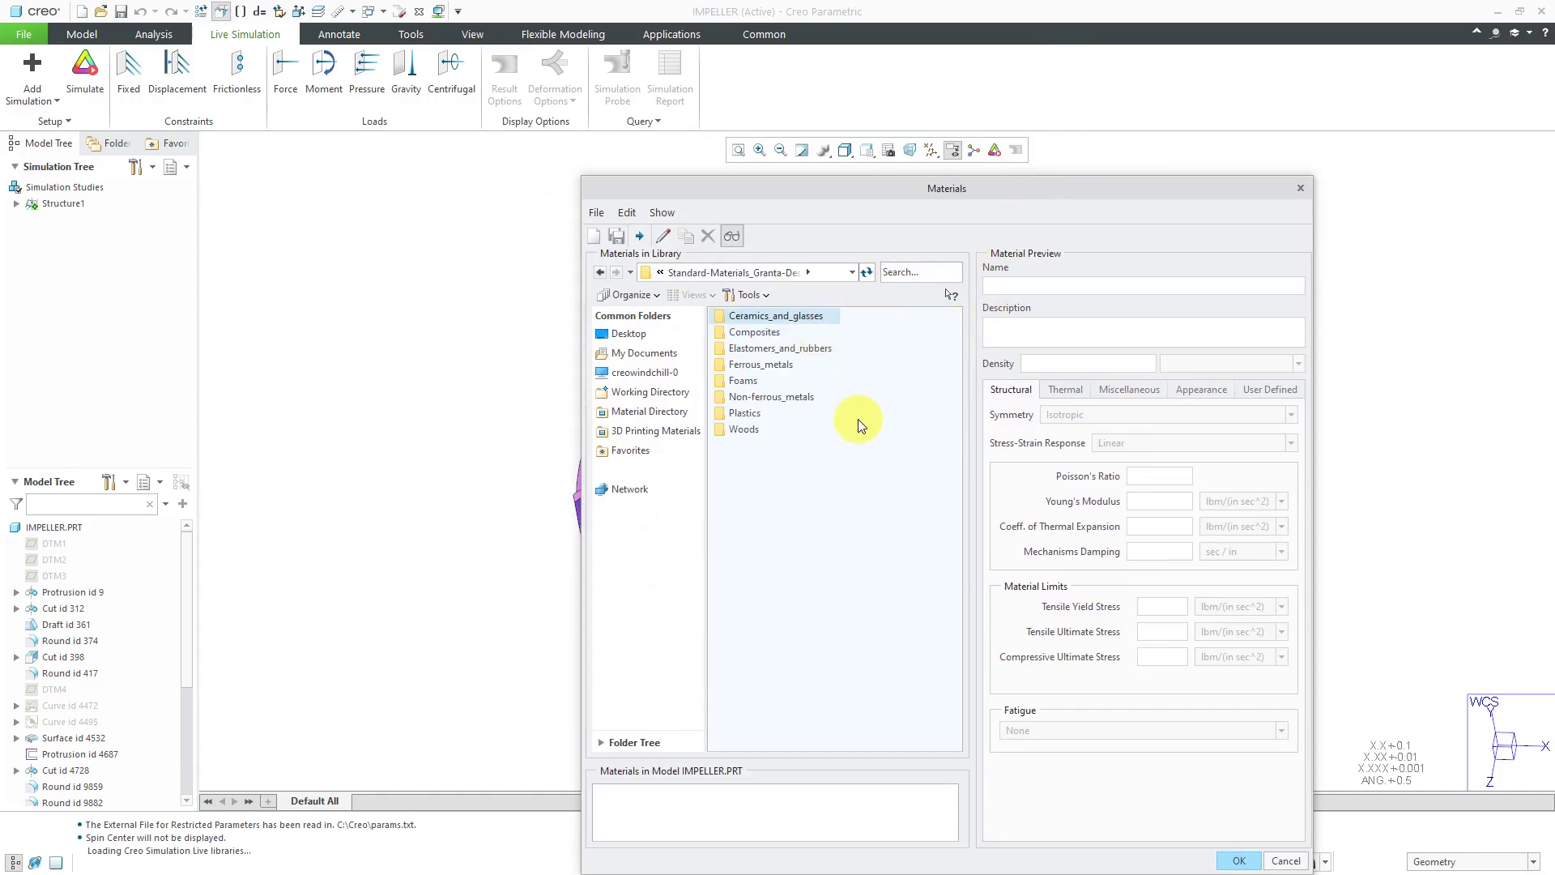
{"action": "double_click", "coordinate": [778, 364]}
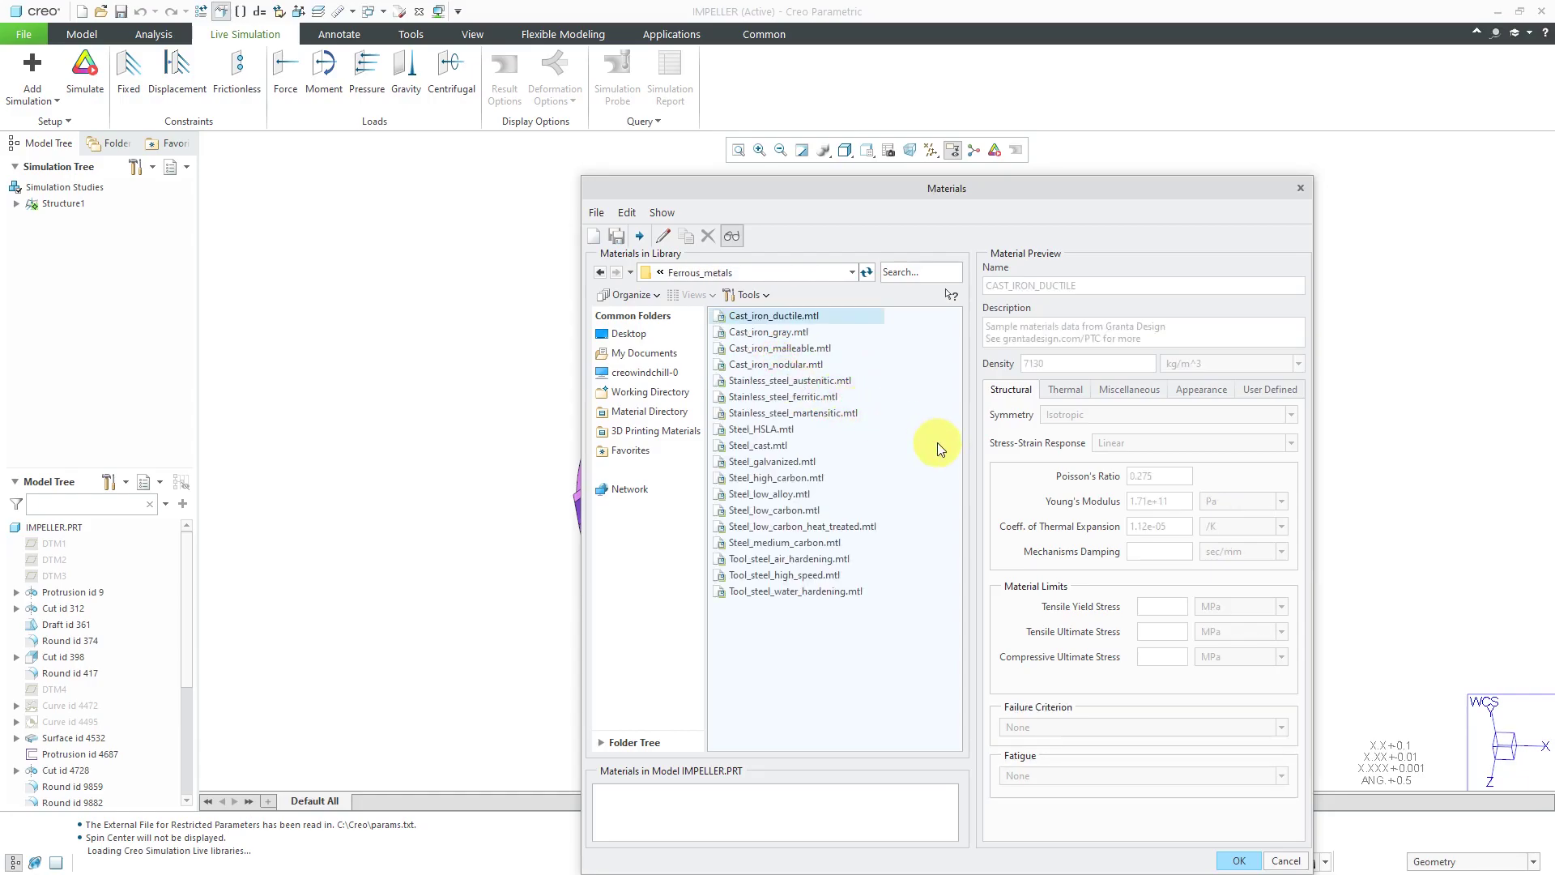
{"action": "left_click", "coordinate": [786, 544]}
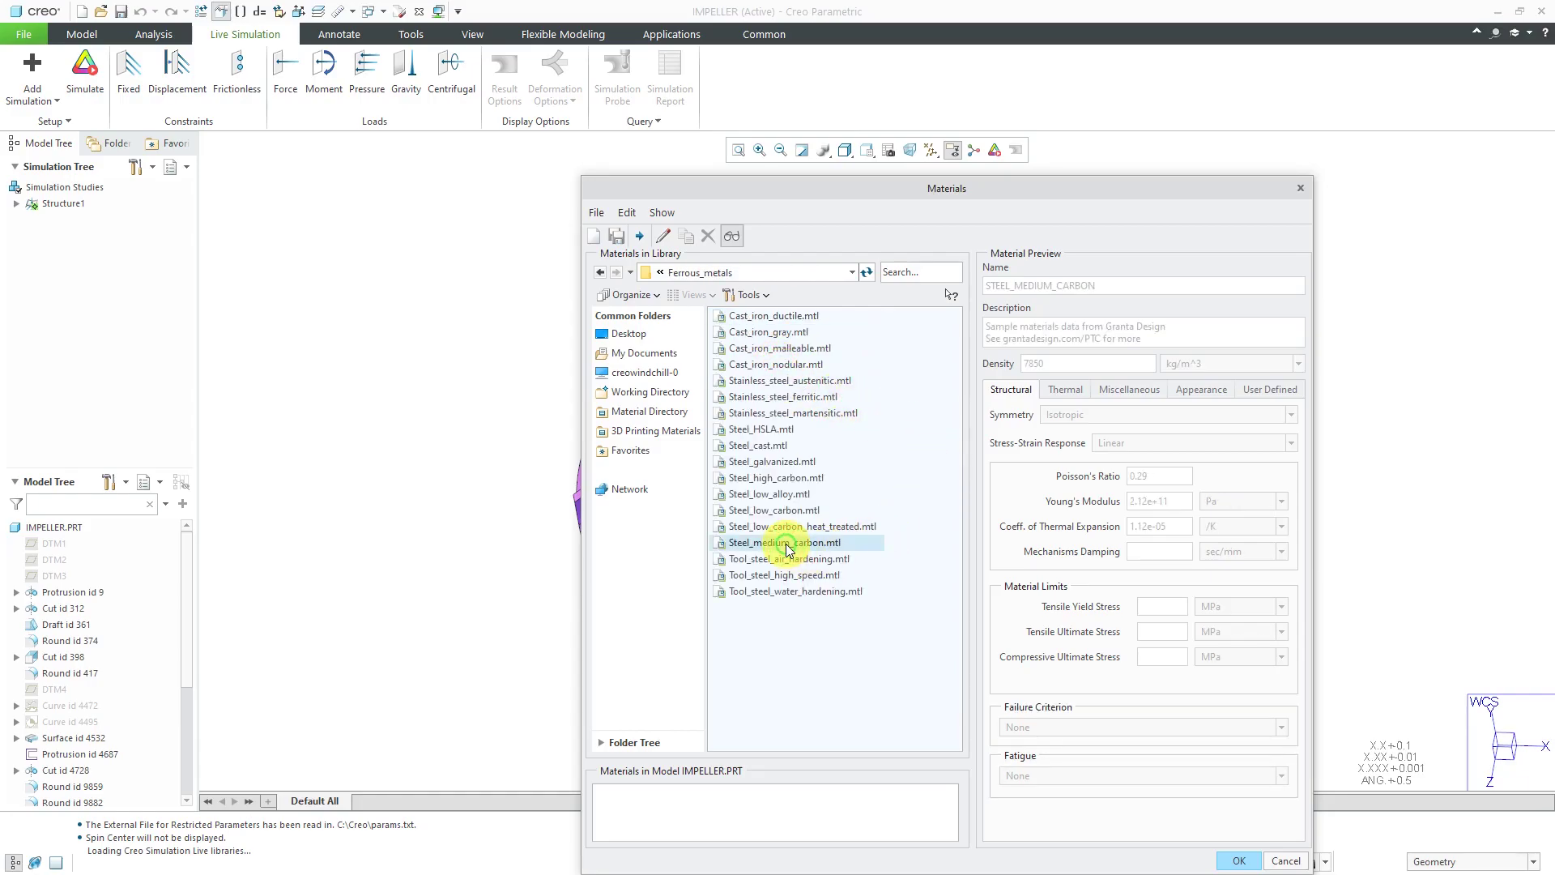
{"action": "right_click", "coordinate": [785, 548]}
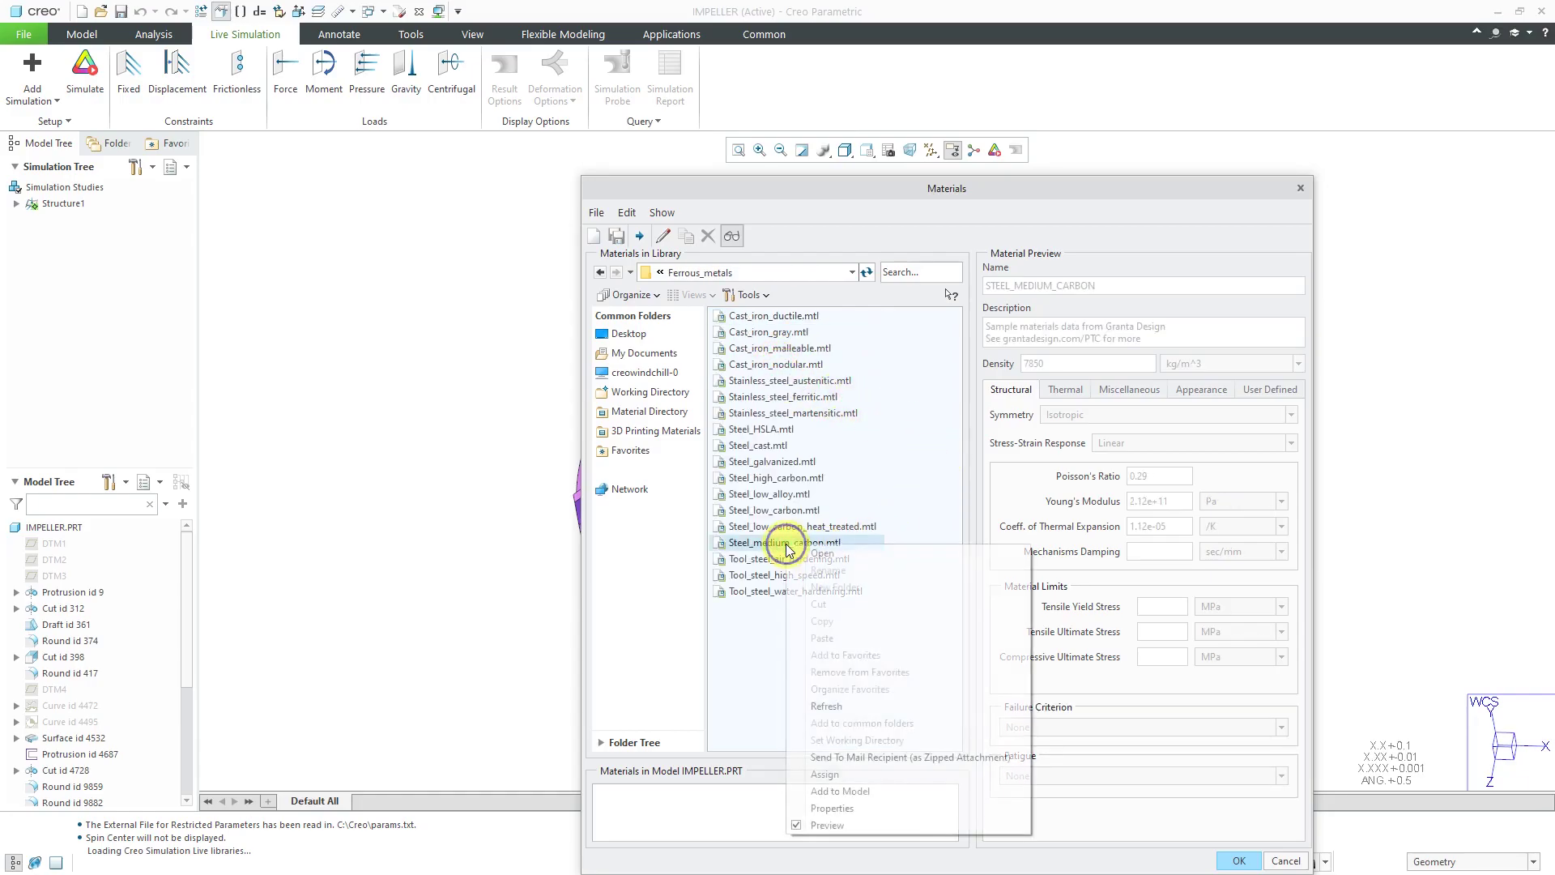
{"action": "left_click", "coordinate": [834, 774]}
{"action": "left_click", "coordinate": [1238, 860]}
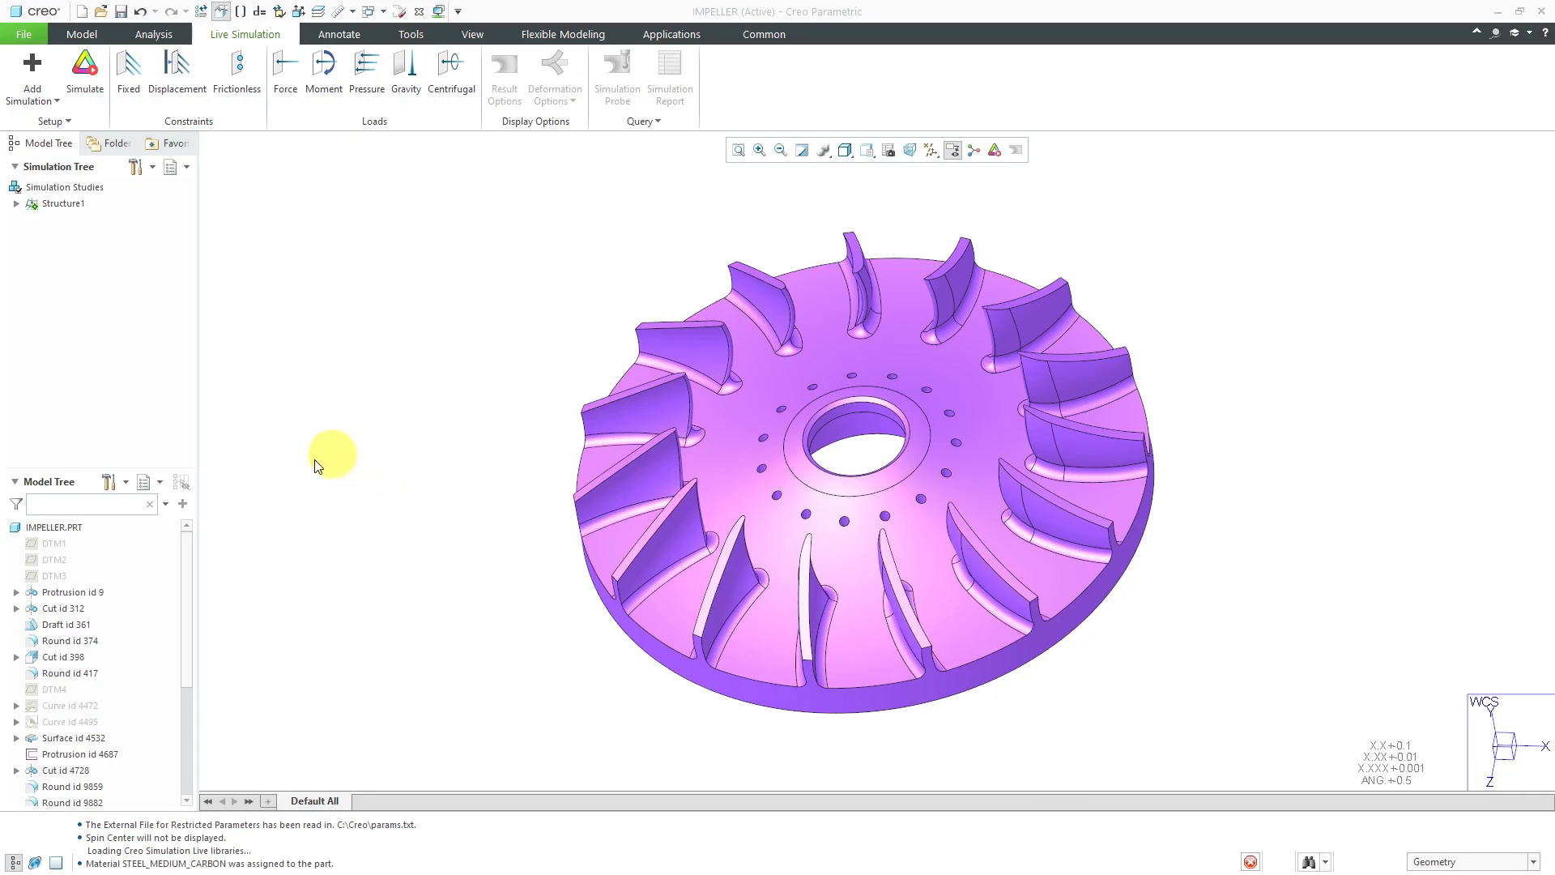
Step: Close Model Properties and expand the Materials and Structure1 branches of the simulation tree
{"action": "left_click", "coordinate": [775, 733]}
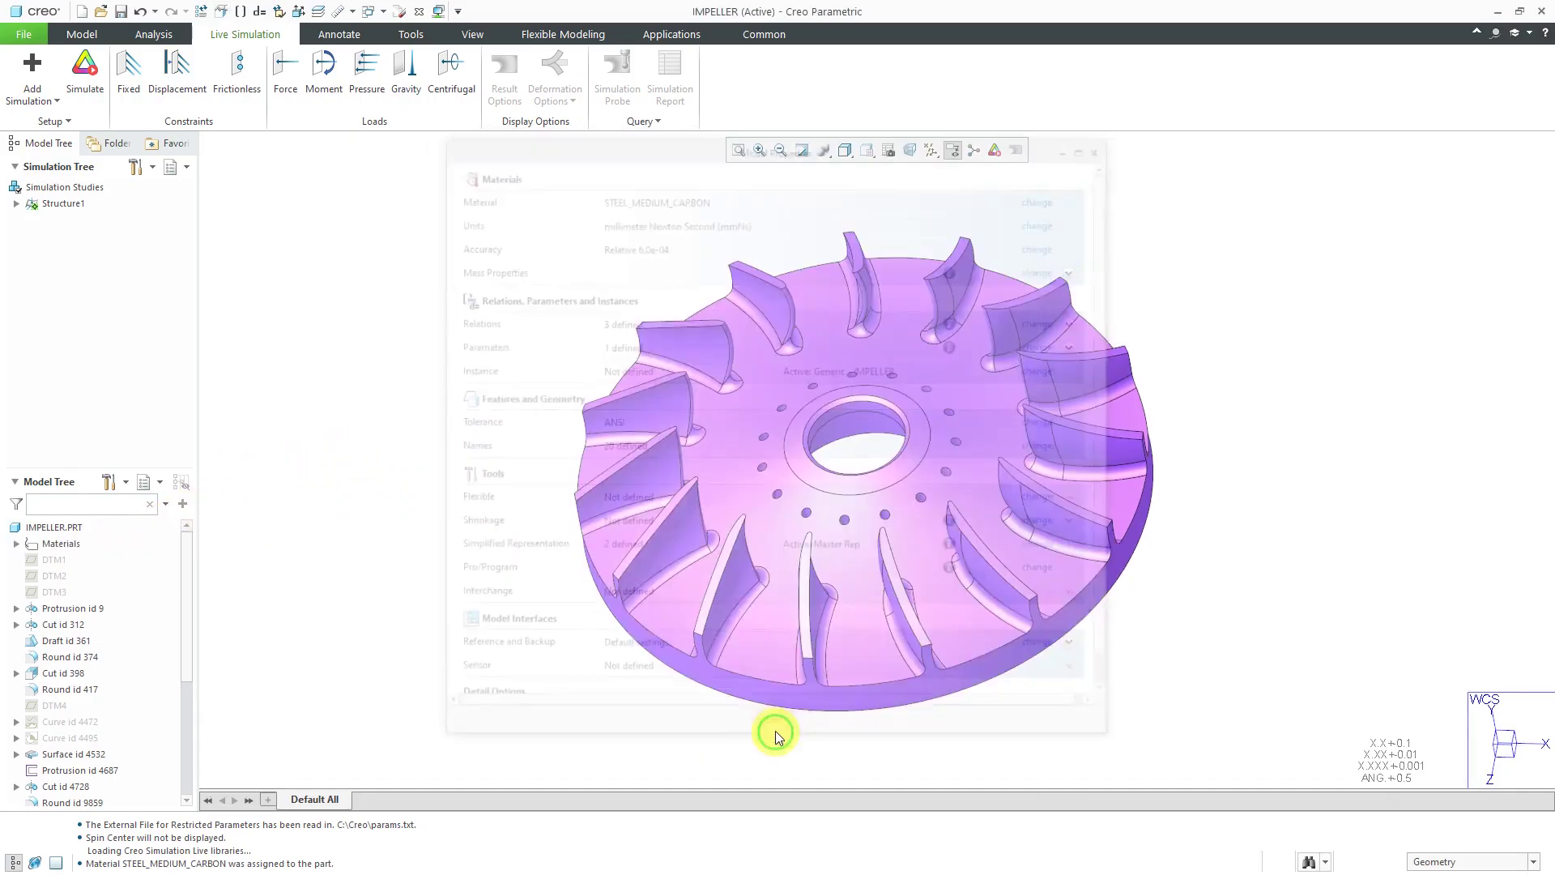
{"action": "left_click", "coordinate": [16, 545]}
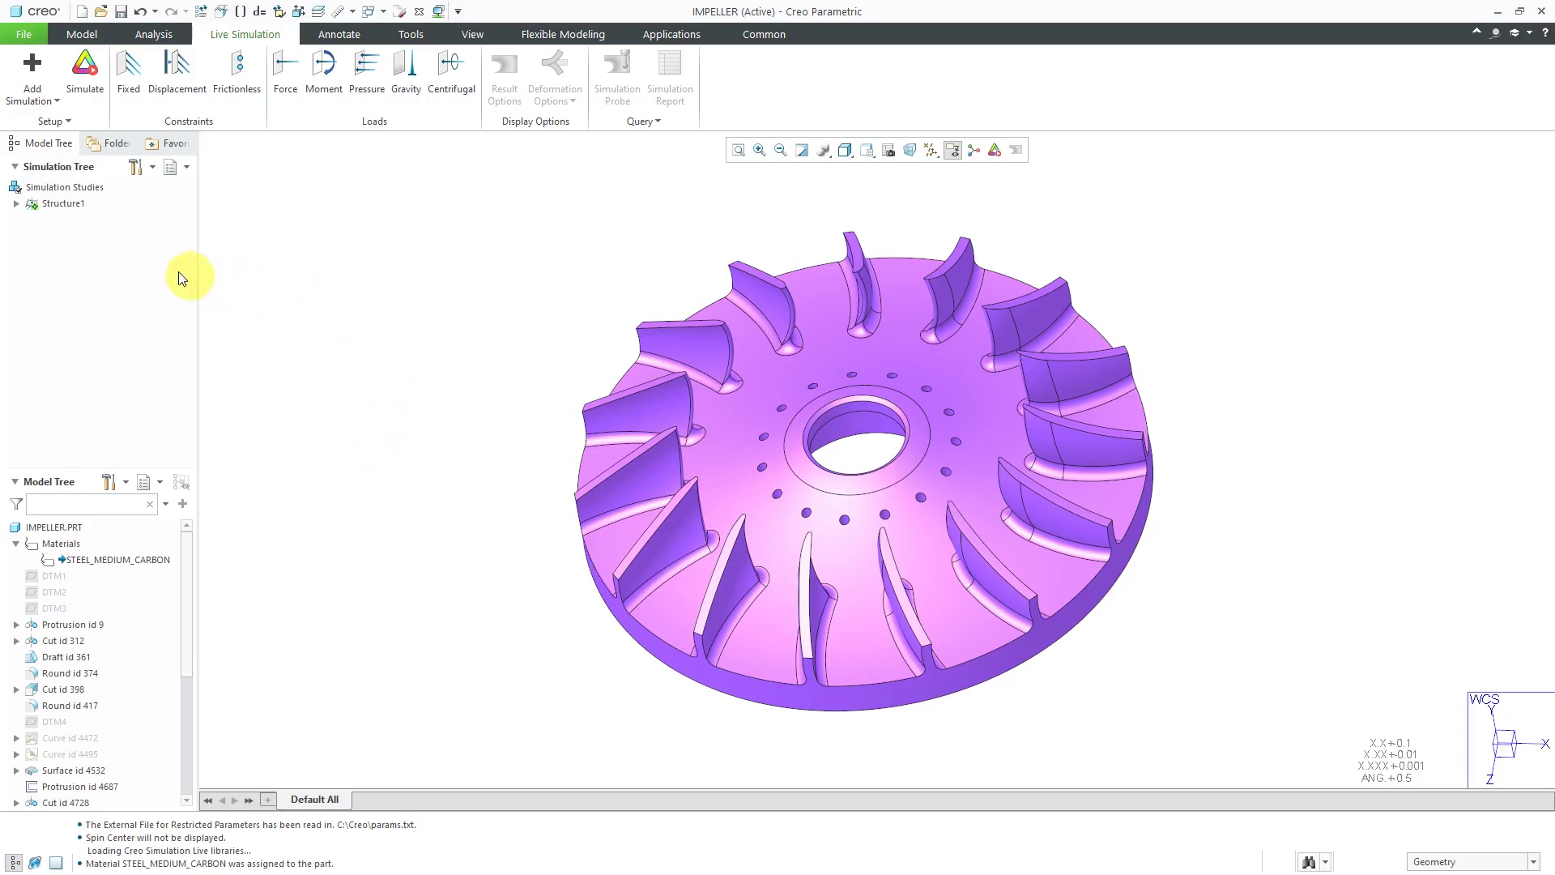
{"action": "left_click", "coordinate": [17, 204]}
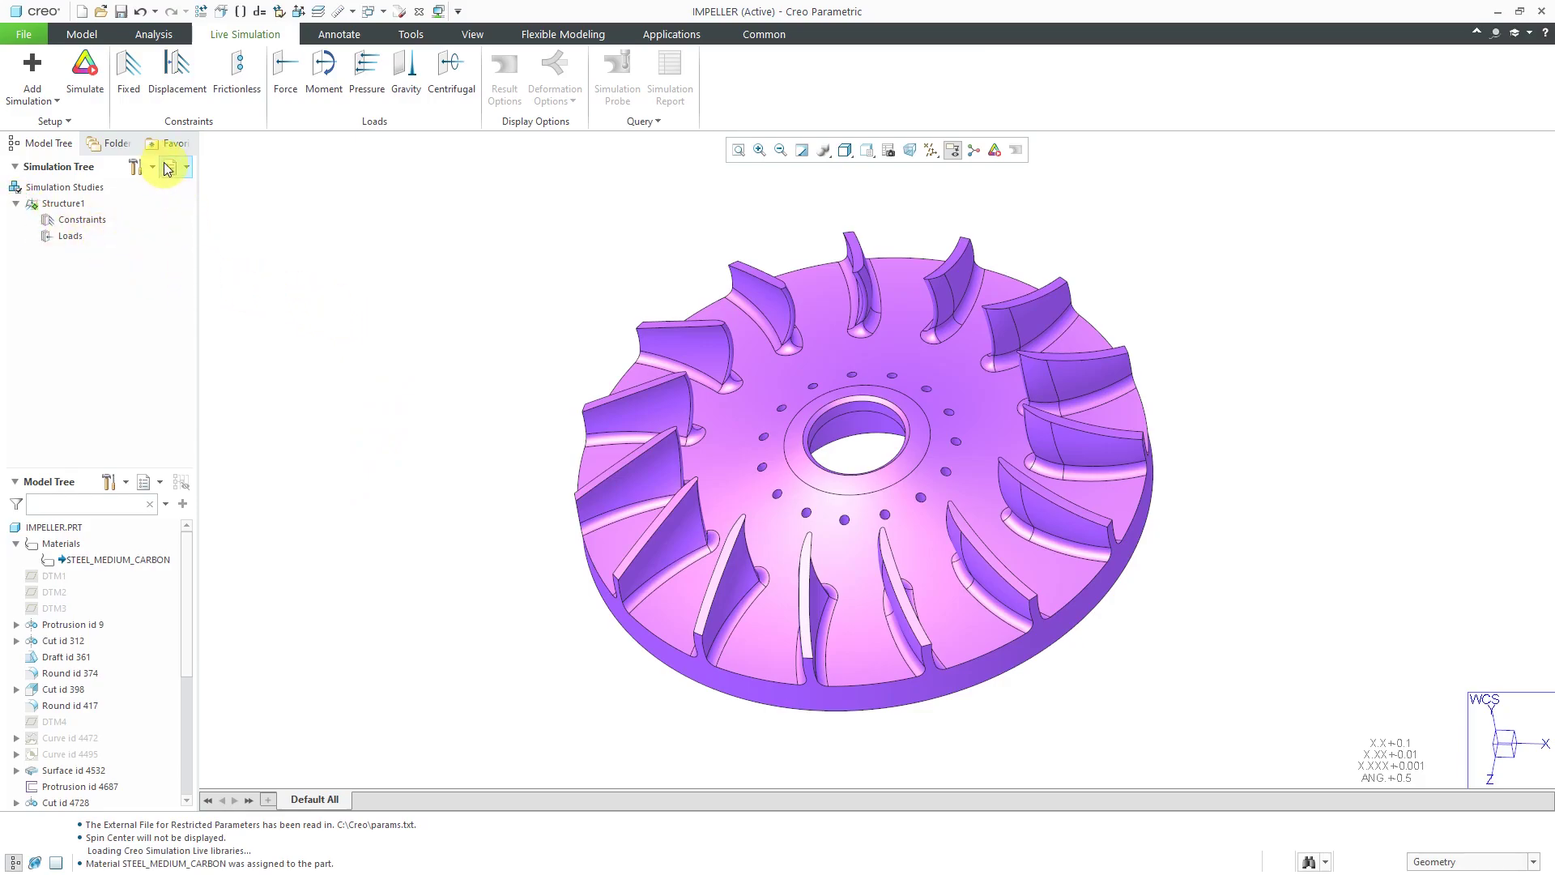
Step: Fix both centre-hole surfaces of the impeller as constraint Fixed1
{"action": "left_click", "coordinate": [127, 73]}
{"action": "scroll", "coordinate": [842, 421], "scroll_direction": "up", "scroll_amount": 5}
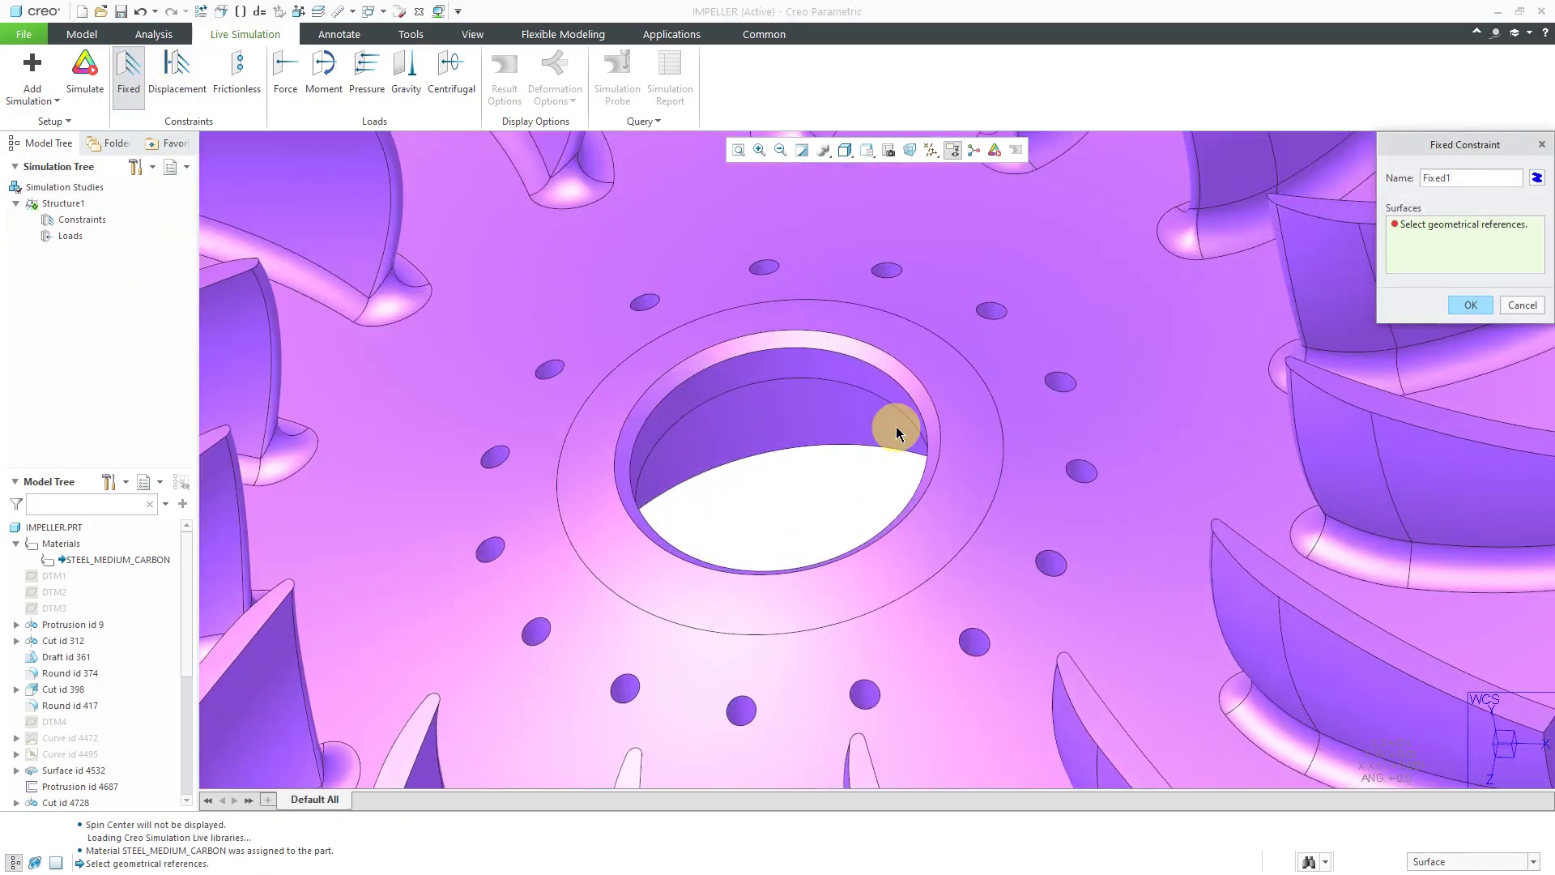
{"action": "left_click", "coordinate": [895, 426]}
{"action": "left_click", "coordinate": [824, 371], "text": "ctrl"}
{"action": "scroll", "coordinate": [825, 375], "scroll_direction": "down", "scroll_amount": 5}
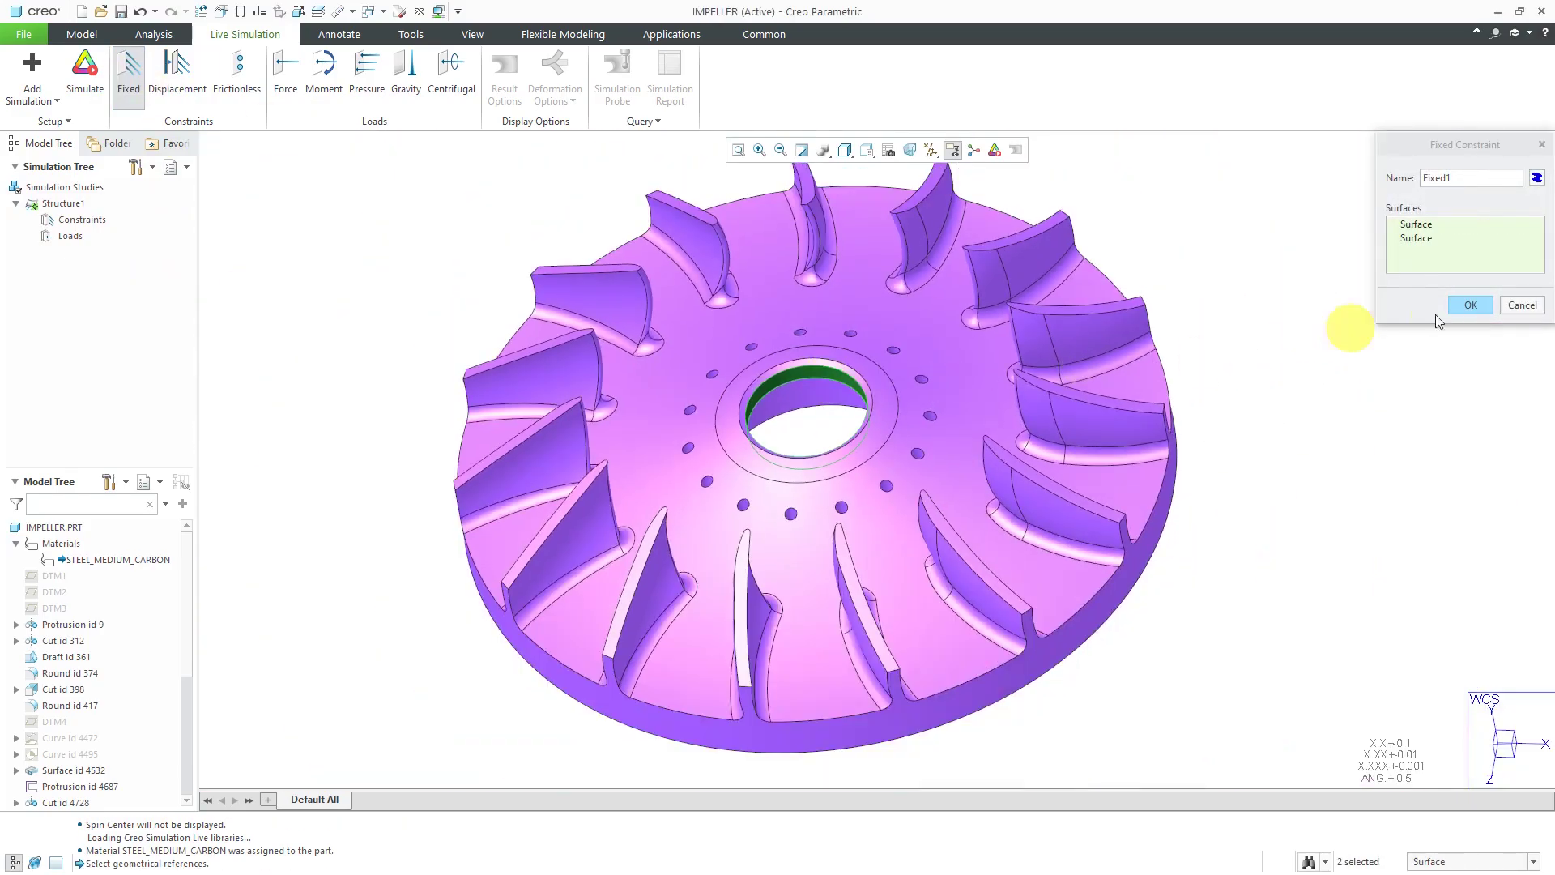
{"action": "left_click", "coordinate": [1472, 306]}
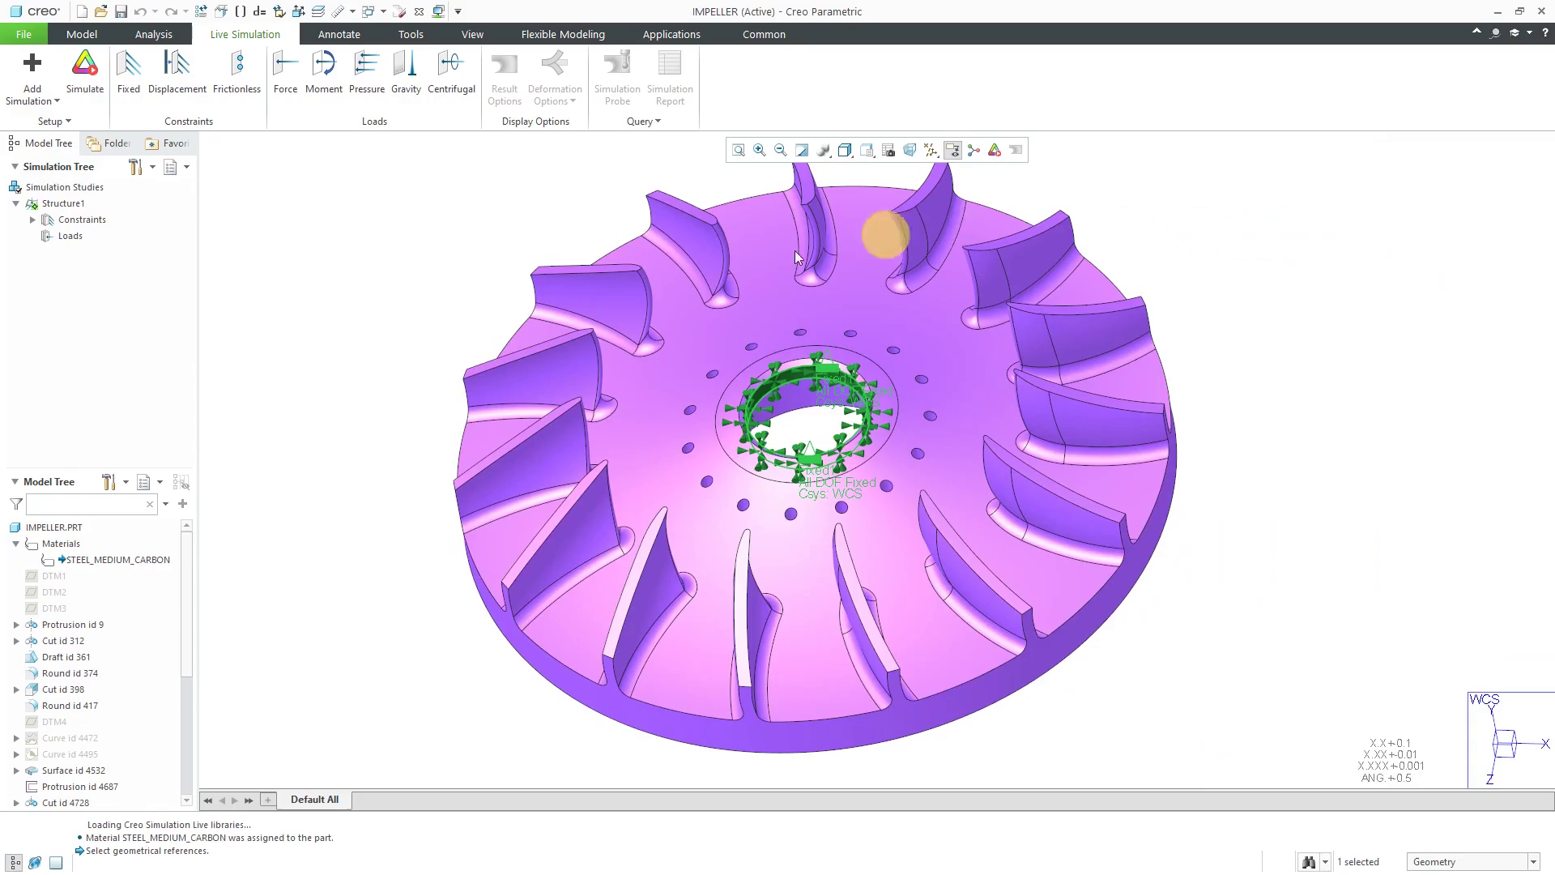
Step: Start Centrifugal1, review the deg/sec, rad/sec and RPM options, and keep rad / sec
{"action": "left_click", "coordinate": [438, 93]}
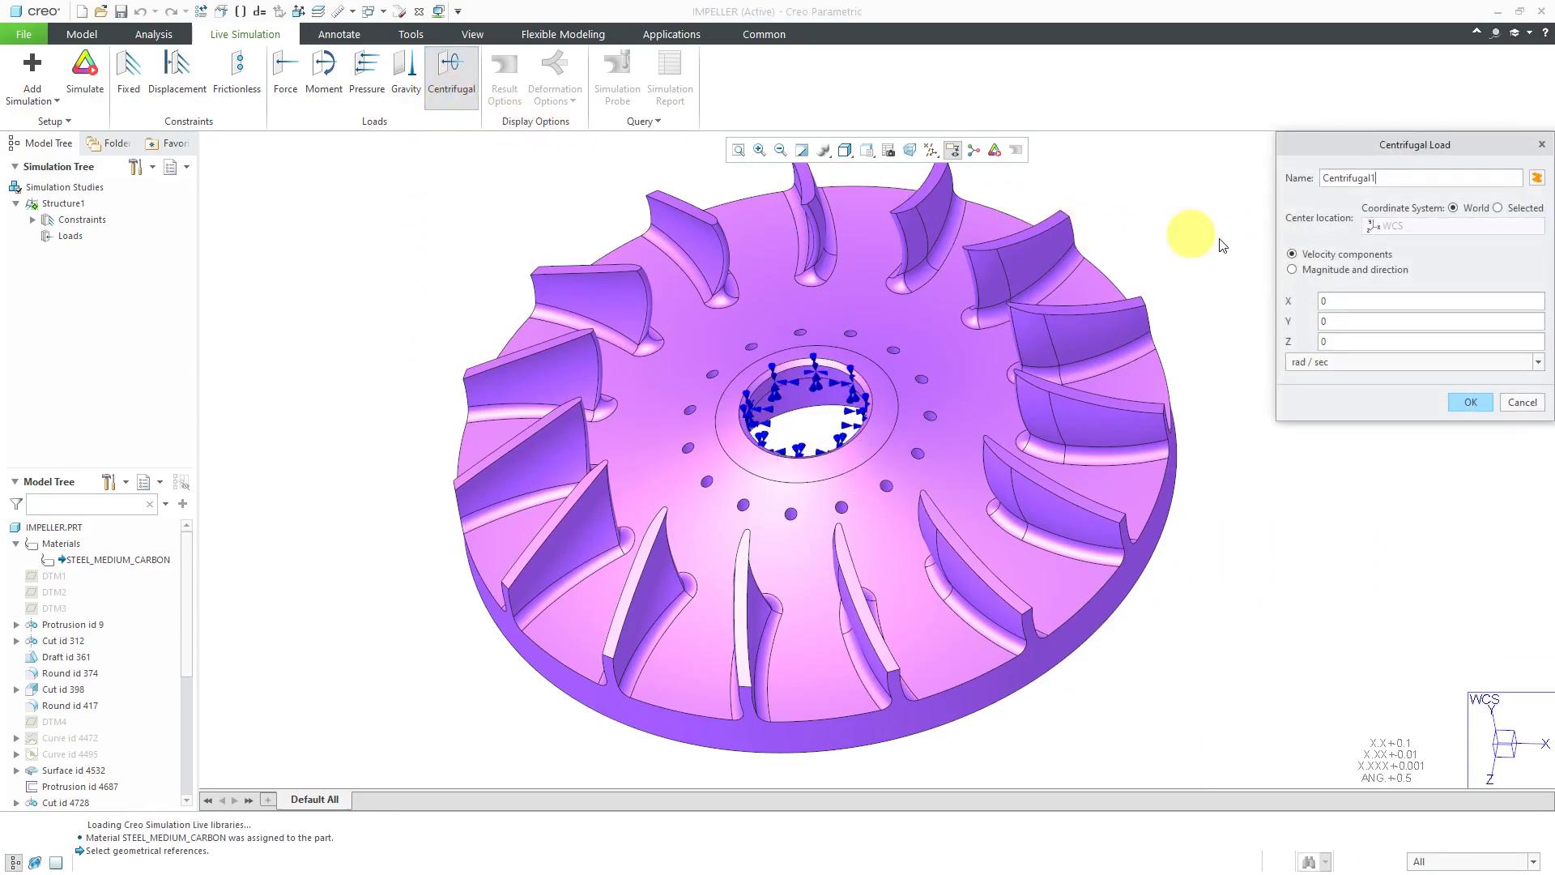
{"action": "left_click", "coordinate": [1365, 365]}
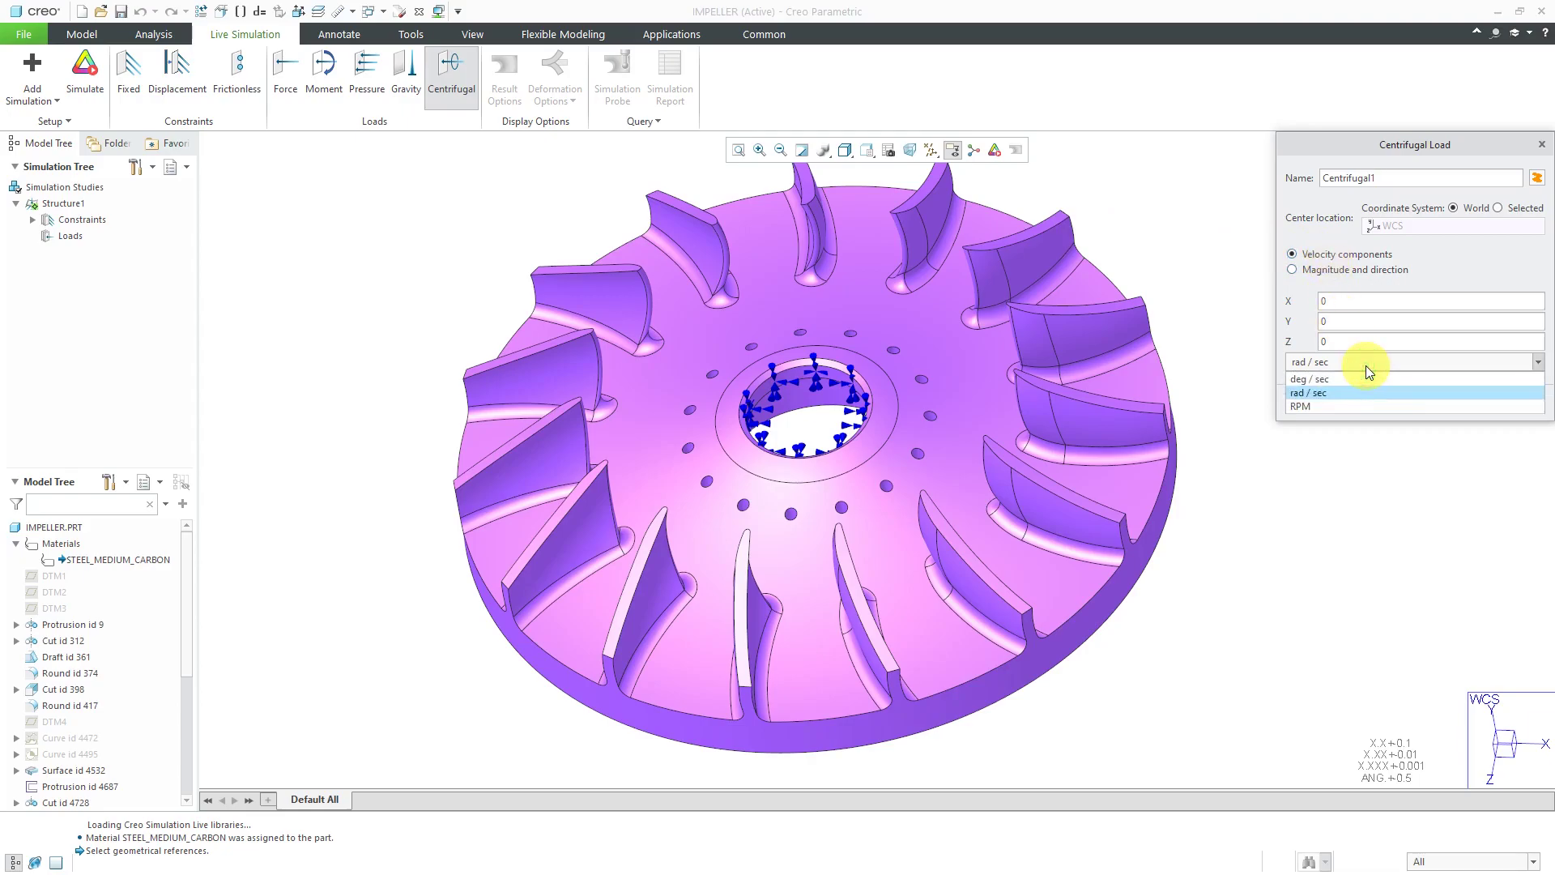
{"action": "left_click", "coordinate": [1324, 395]}
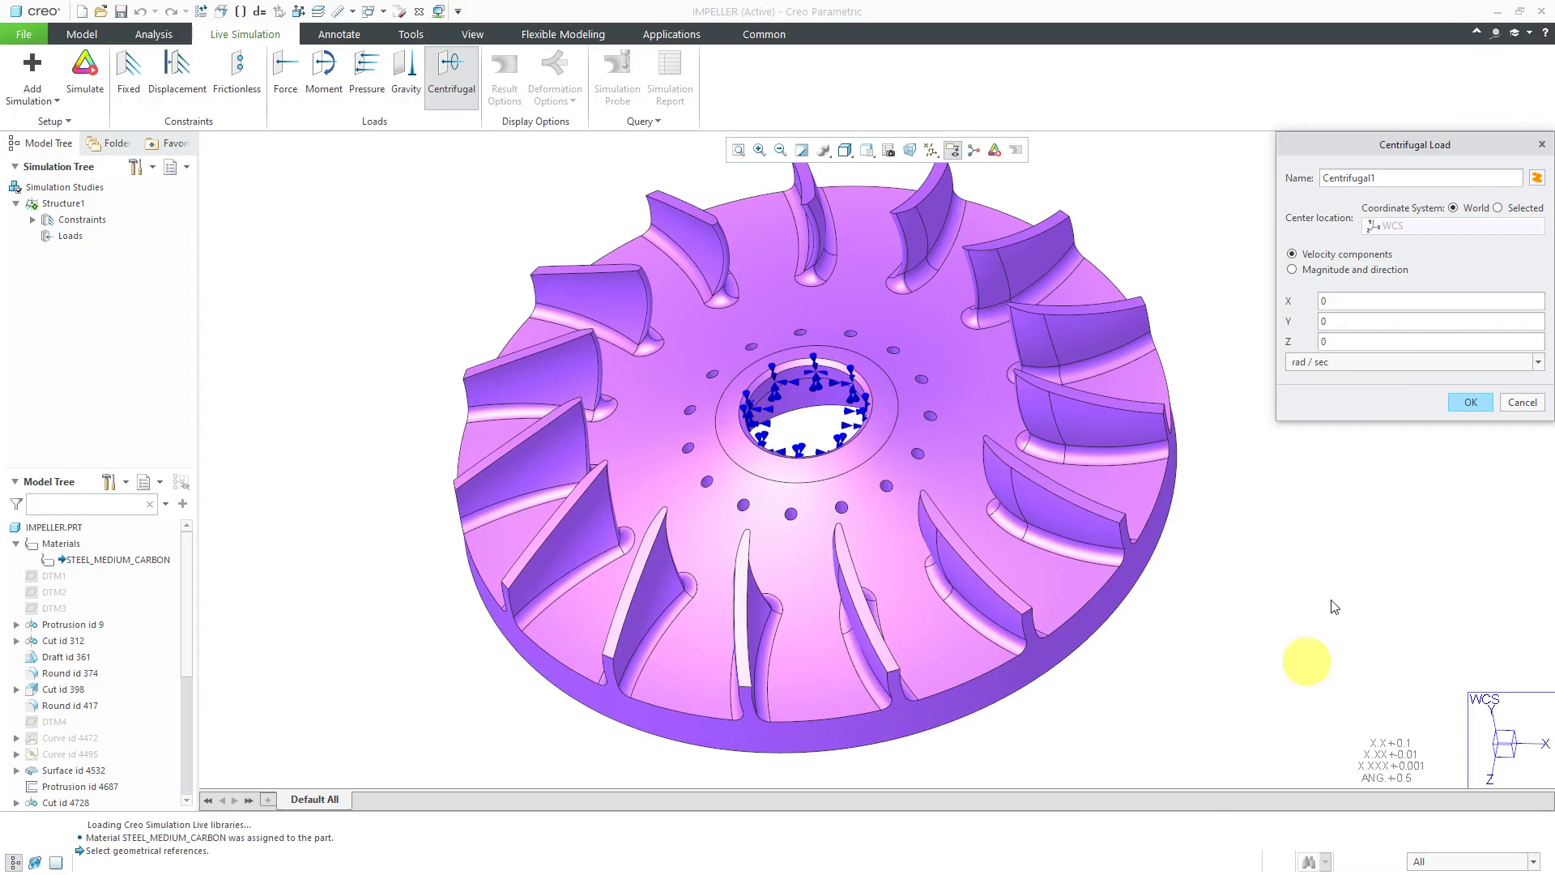
Step: Enter 6000*rev/min= in the Mathcad Prime worksheet to evaluate the speed
{"action": "left_click", "coordinate": [1505, 11]}
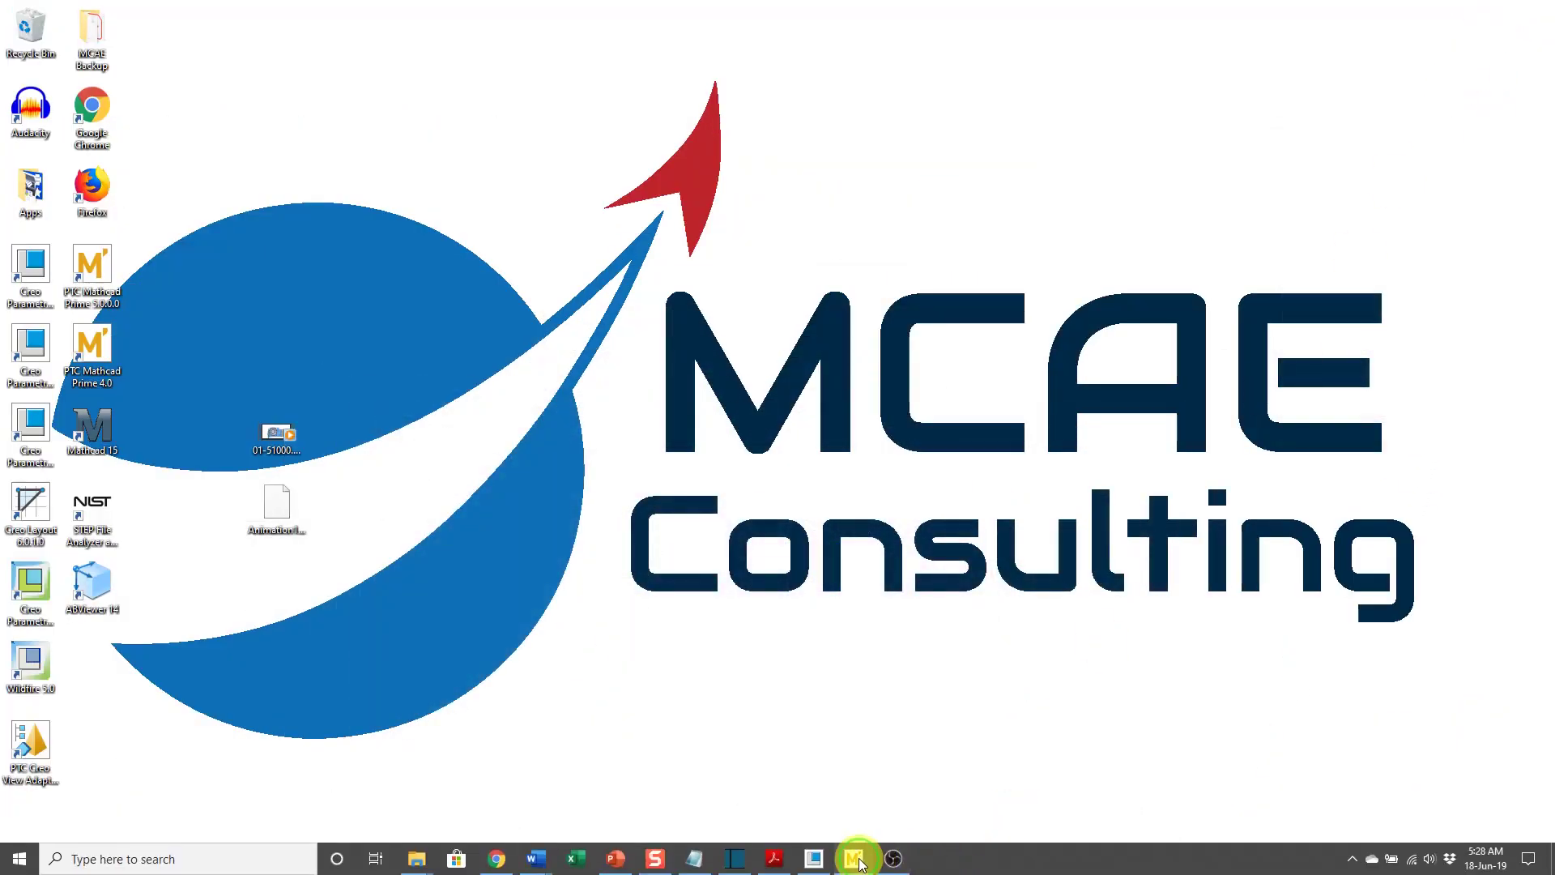
{"action": "left_click", "coordinate": [852, 858]}
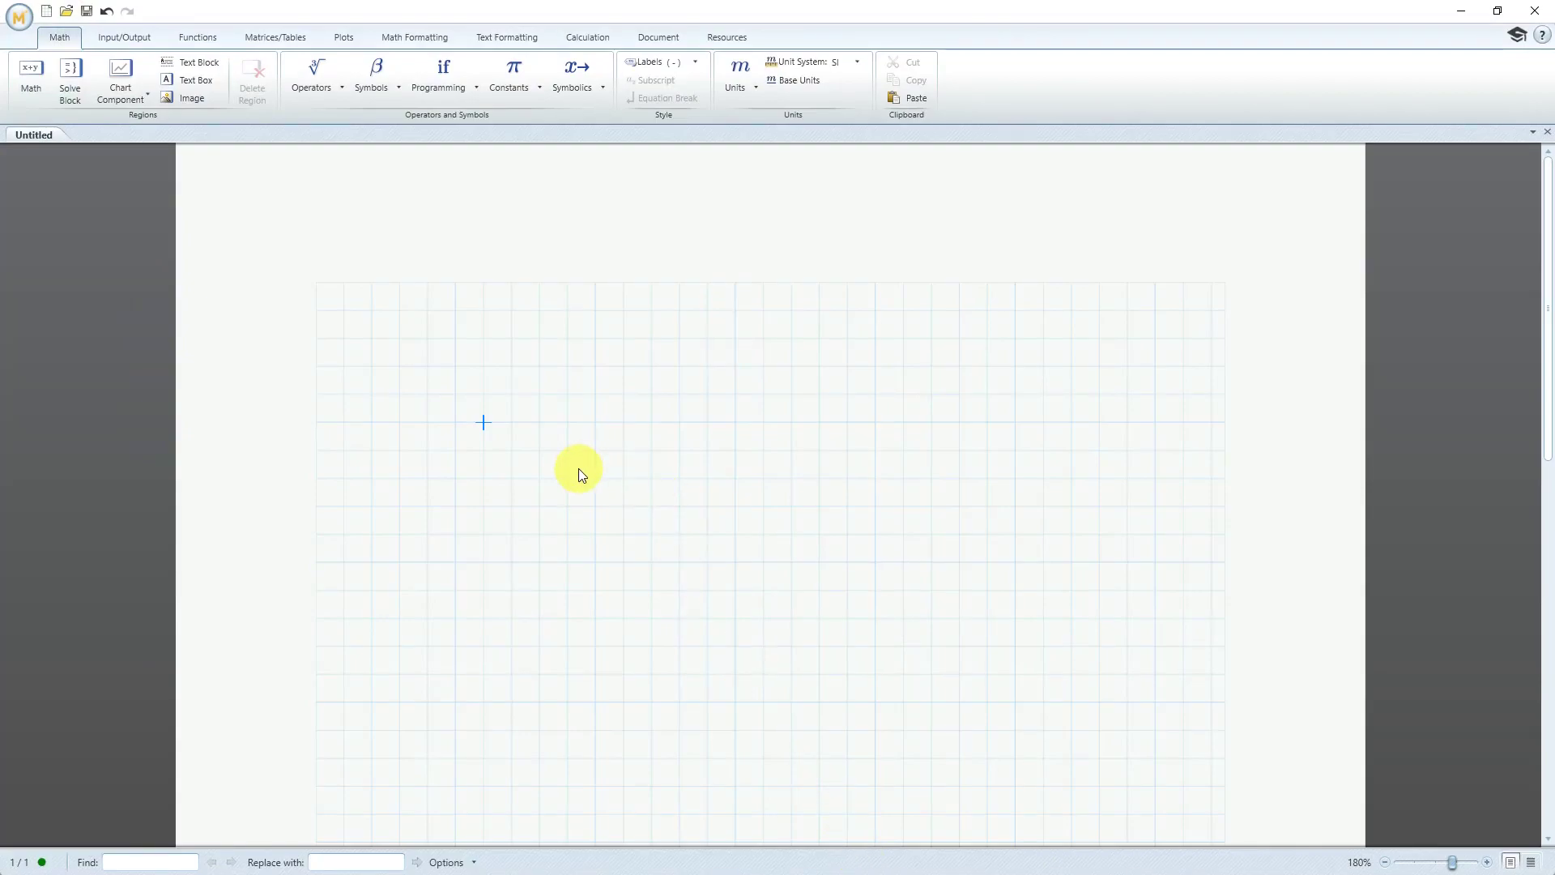
{"action": "type", "text": "6000"}
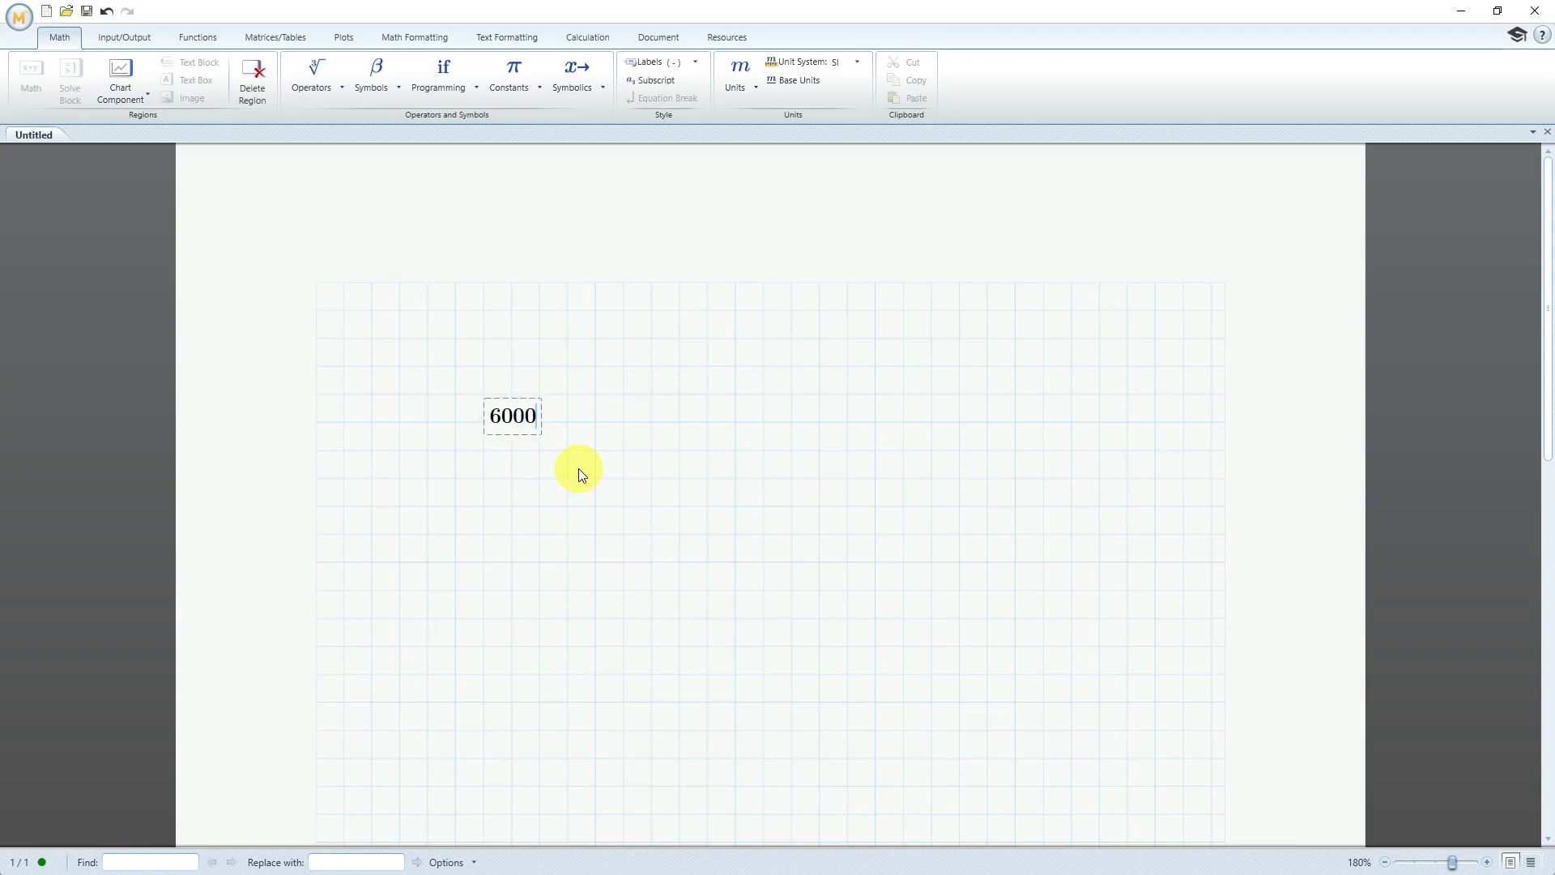
{"action": "type", "text": "*"}
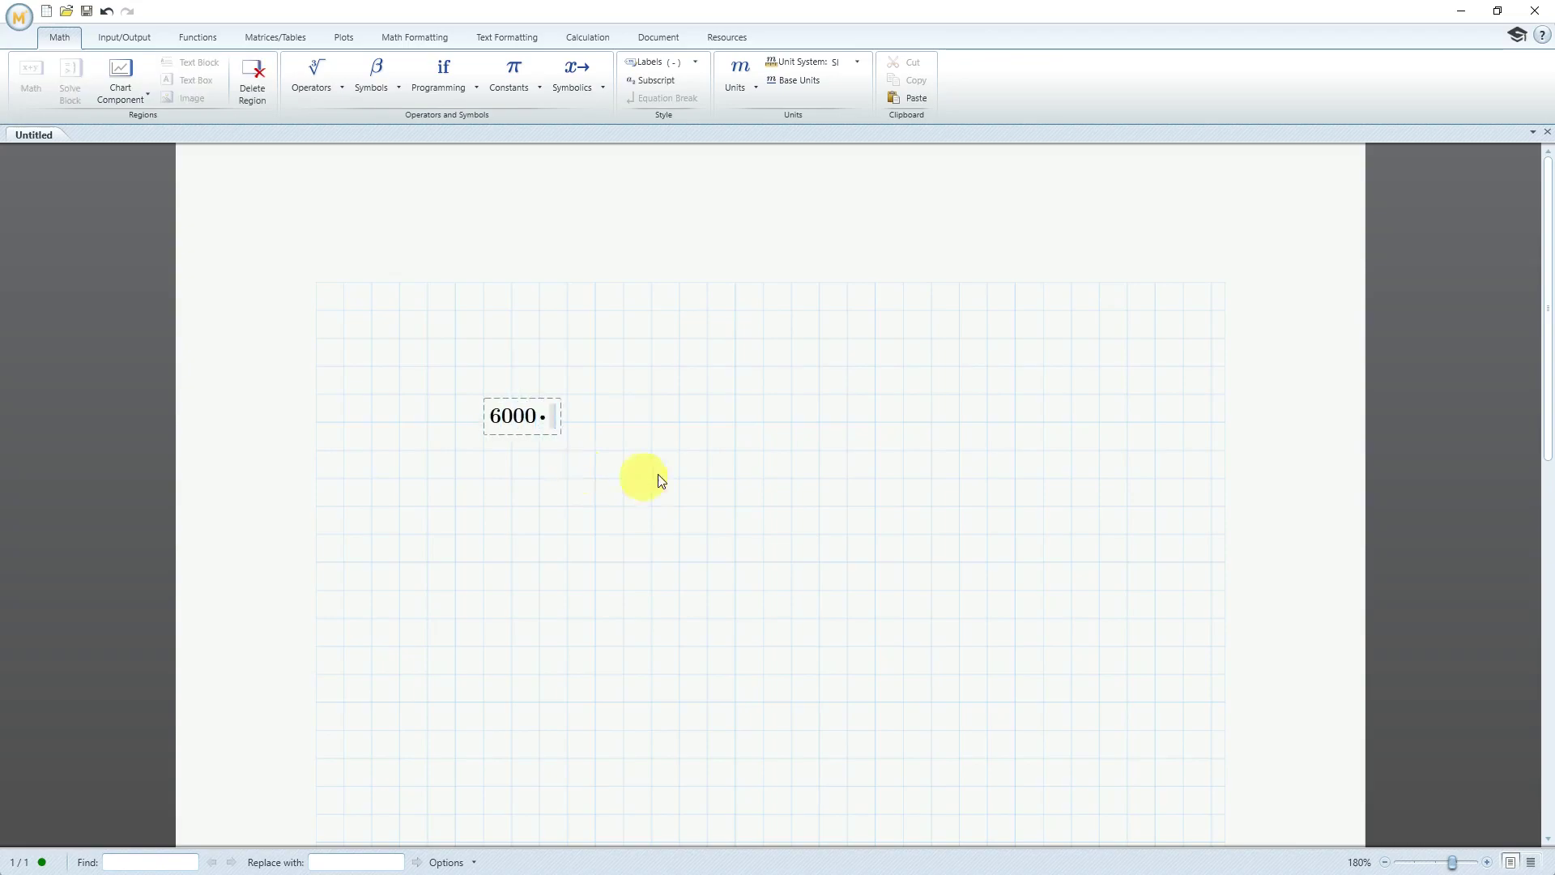
{"action": "left_click", "coordinate": [746, 89]}
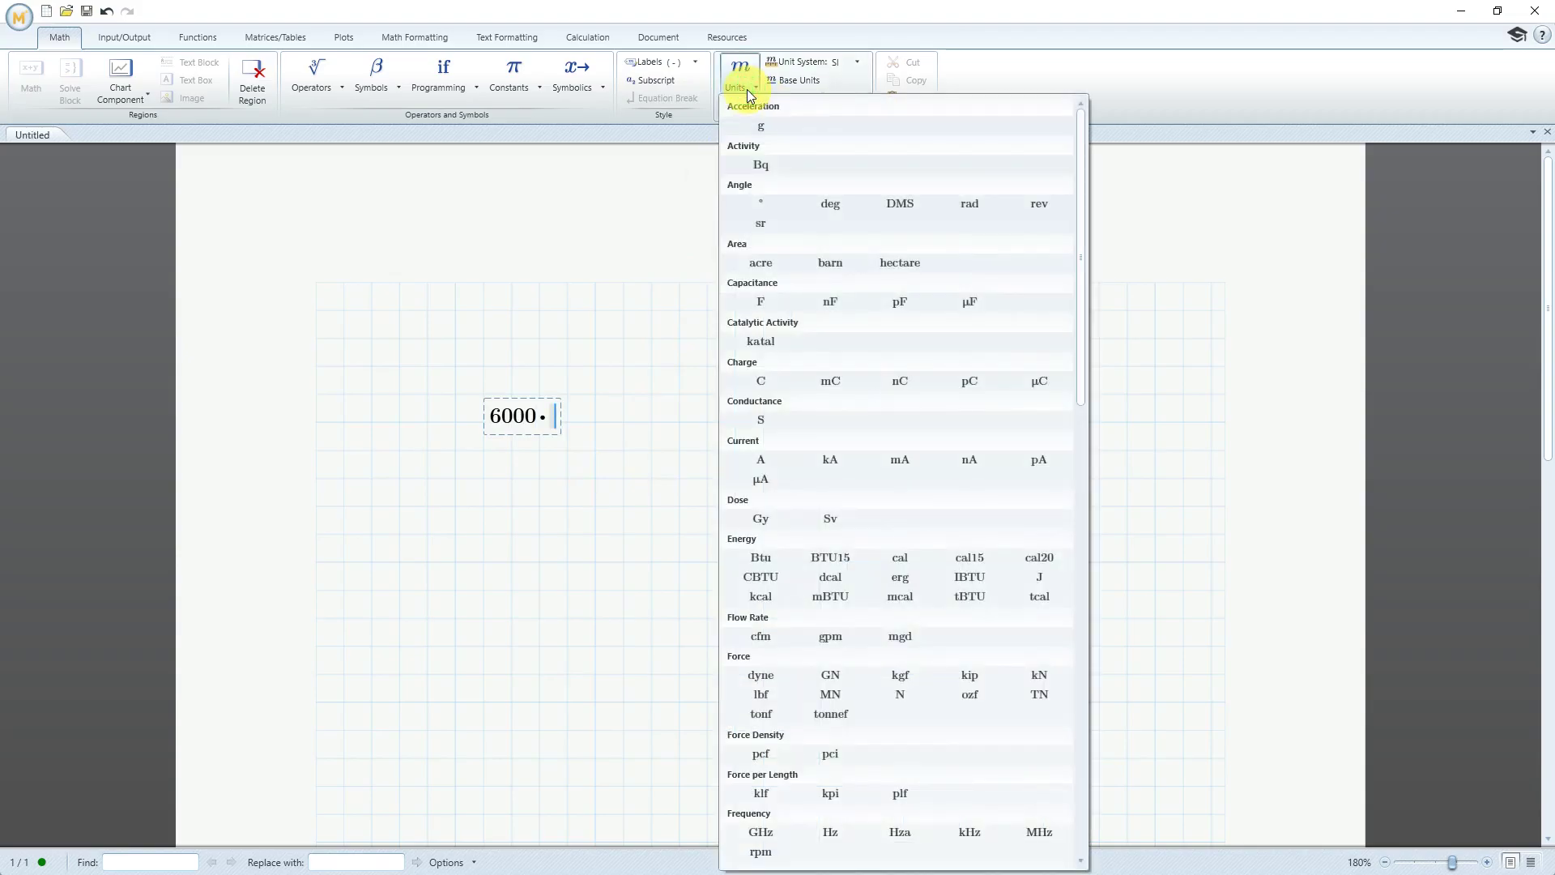
{"action": "left_click", "coordinate": [1041, 206]}
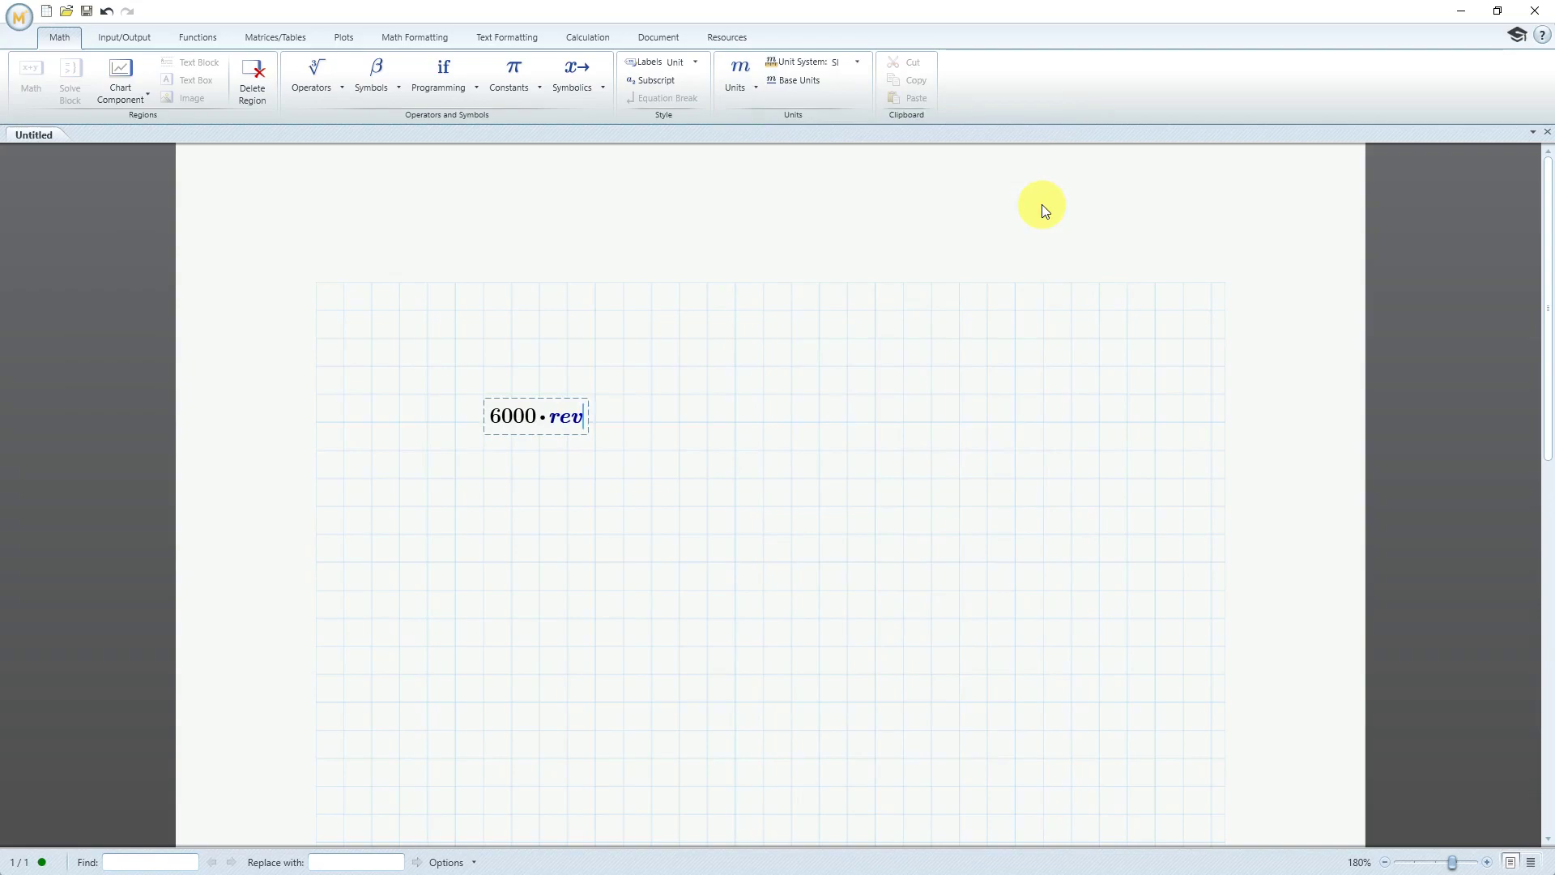
{"action": "type", "text": "/"}
{"action": "left_click", "coordinate": [740, 84]}
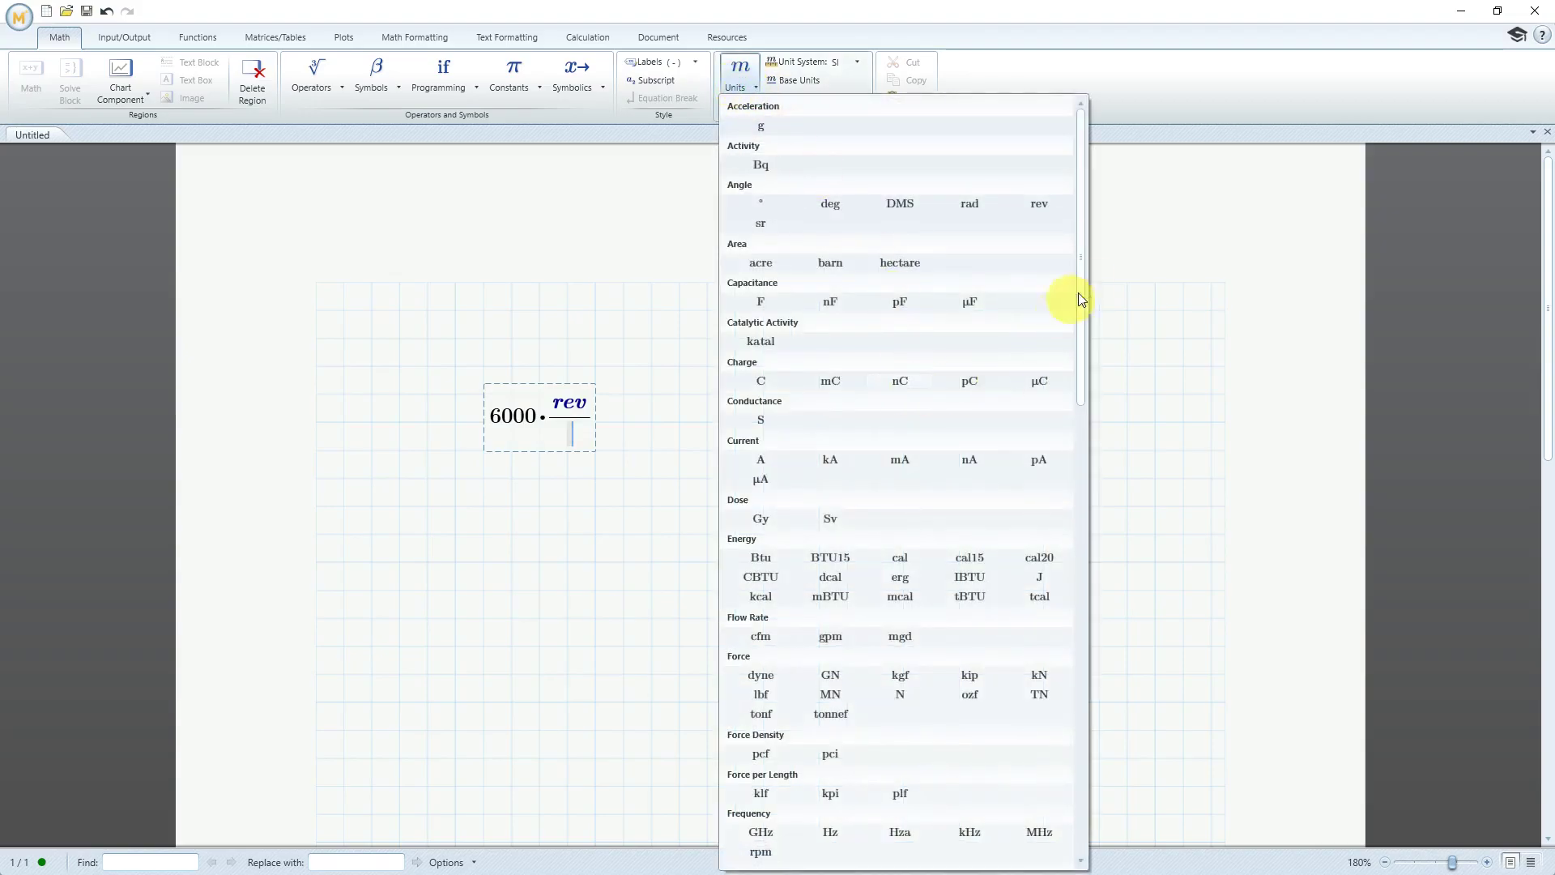
{"action": "left_click_drag", "start_coordinate": [1084, 251], "coordinate": [1061, 706]}
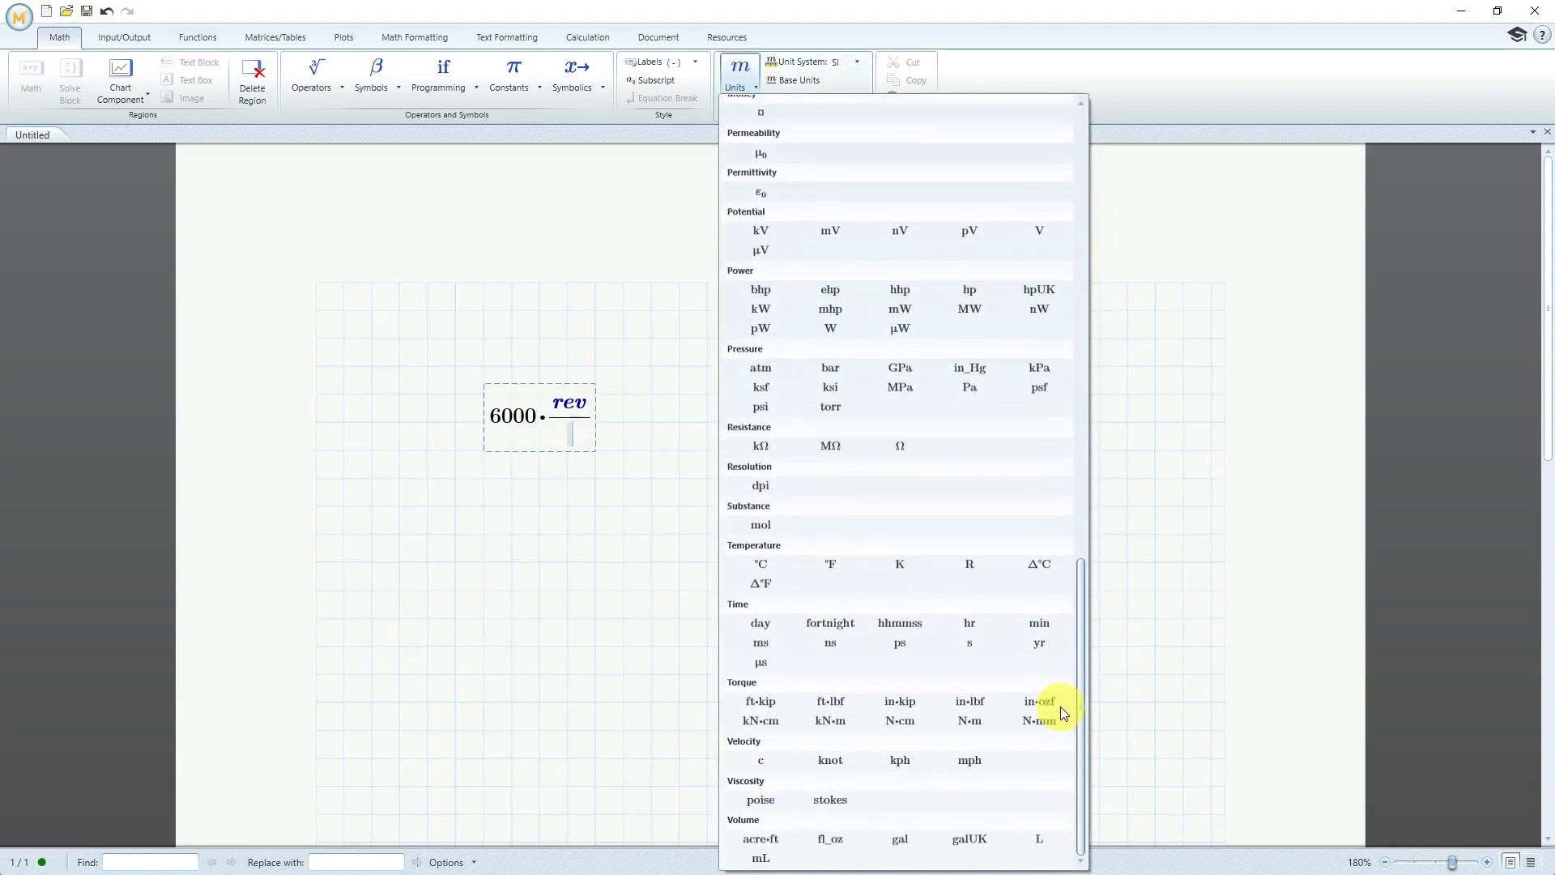
{"action": "left_click", "coordinate": [1037, 625]}
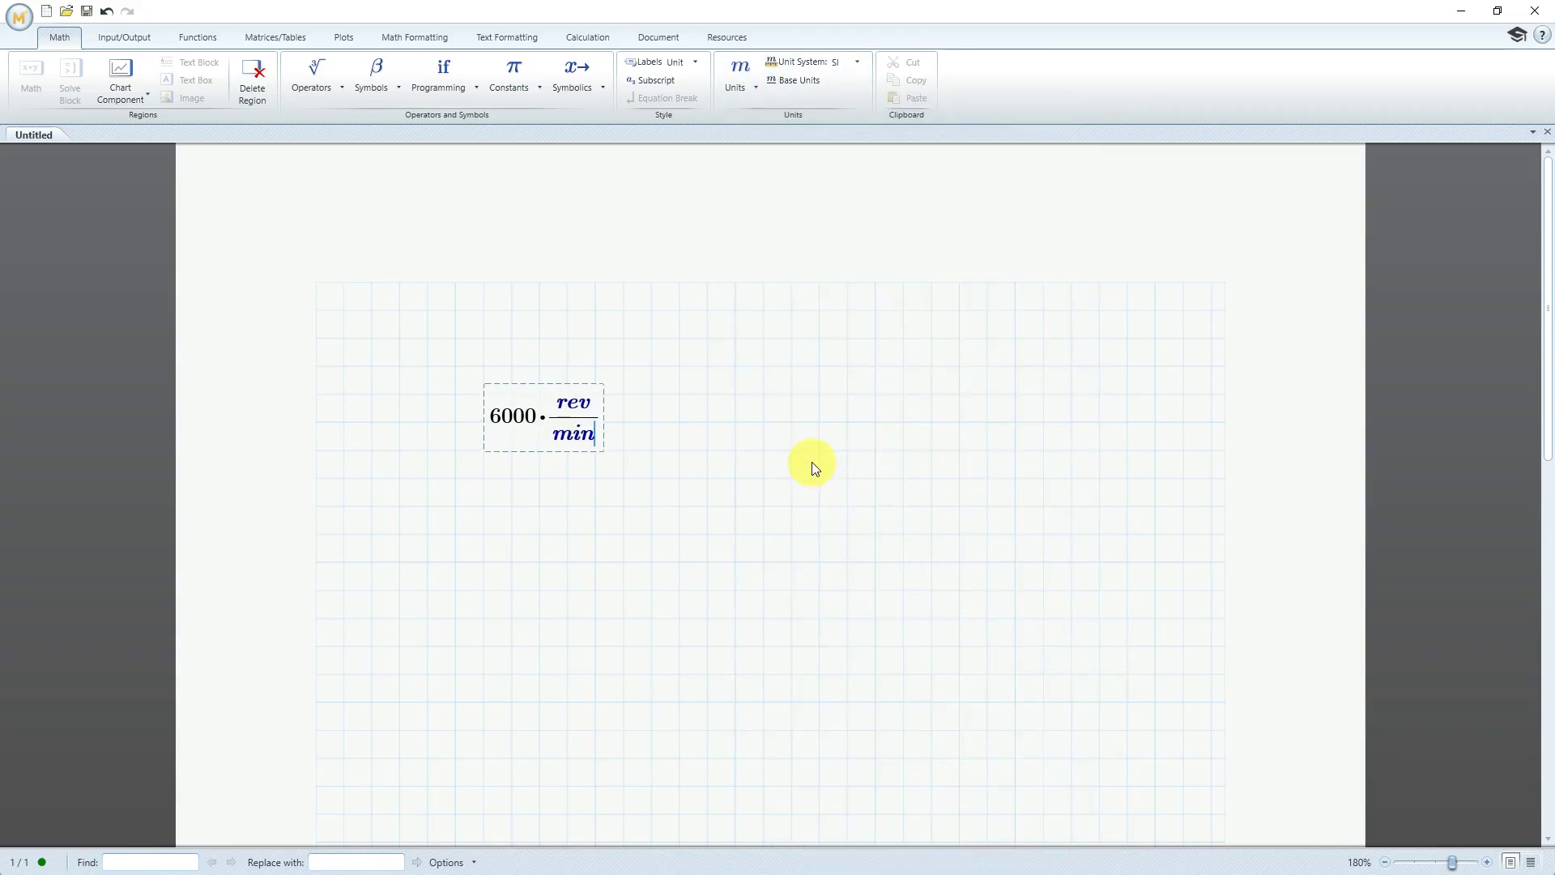
{"action": "type", "text": "="}
Step: Show the result in rad/s as 628.319, then minimize Mathcad
{"action": "key", "text": "BackSpace"}
{"action": "type", "text": "rad/s"}
{"action": "left_click", "coordinate": [899, 513]}
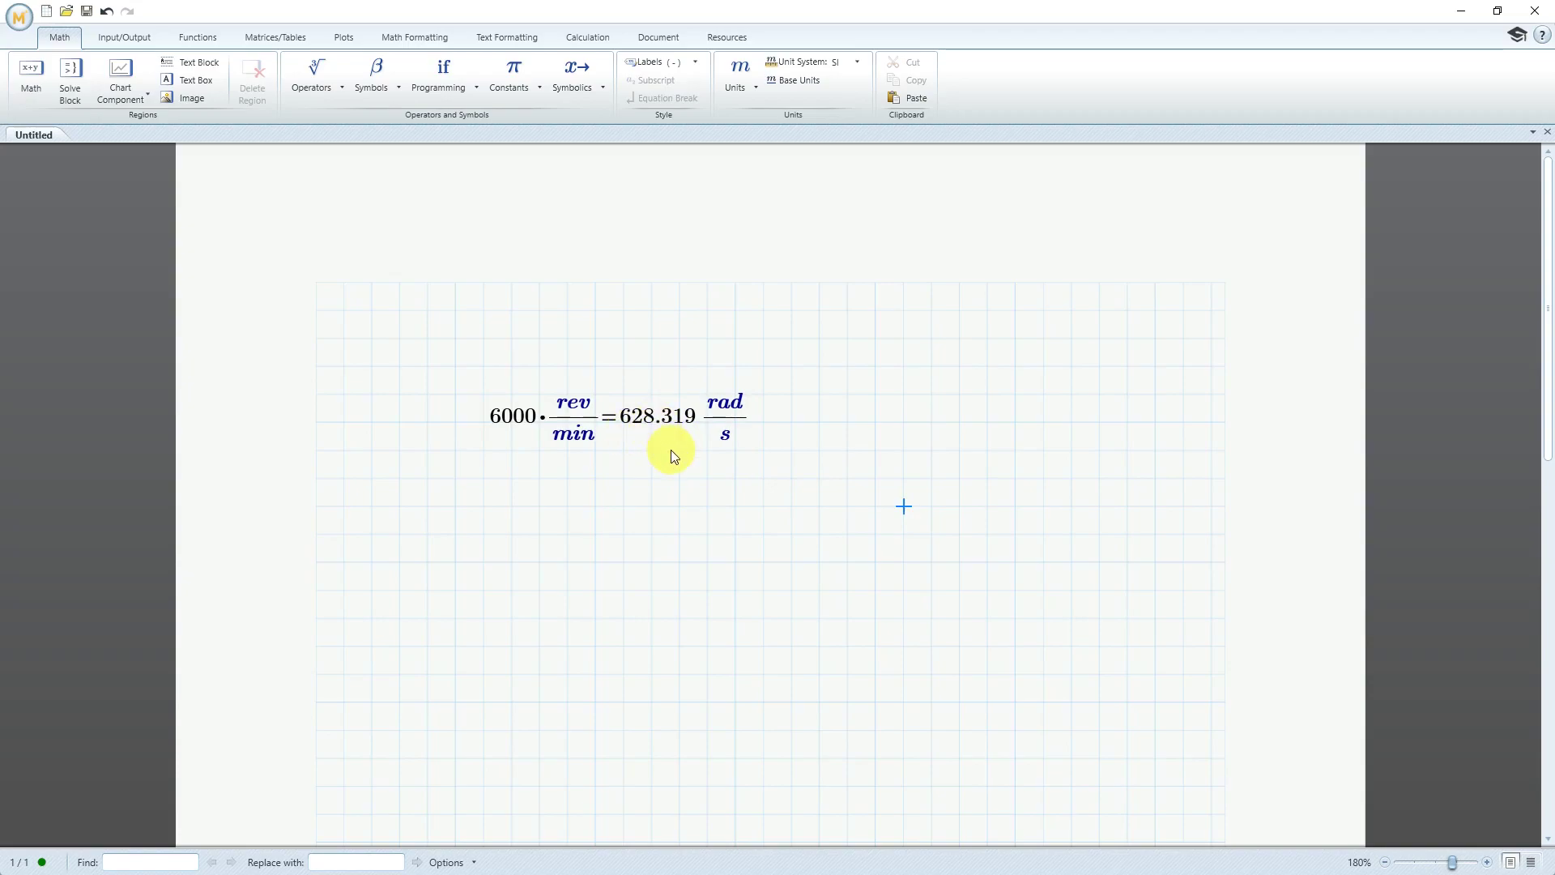
{"action": "left_click", "coordinate": [1460, 11]}
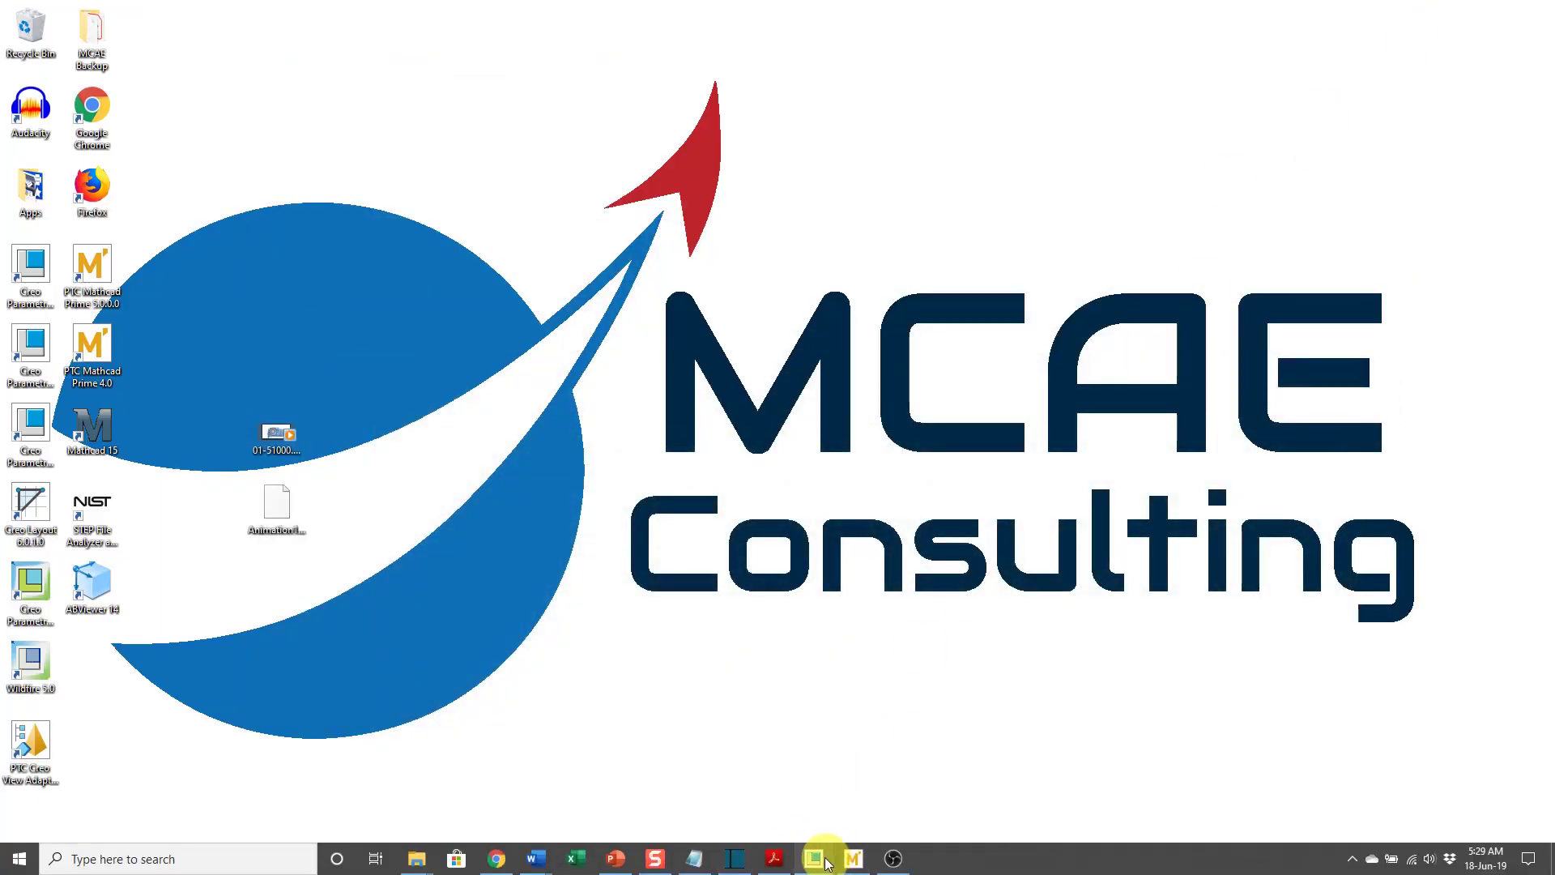
Step: Enter 628.31 rad/sec as the Y angular velocity and apply Centrifugal1
{"action": "left_click", "coordinate": [814, 858]}
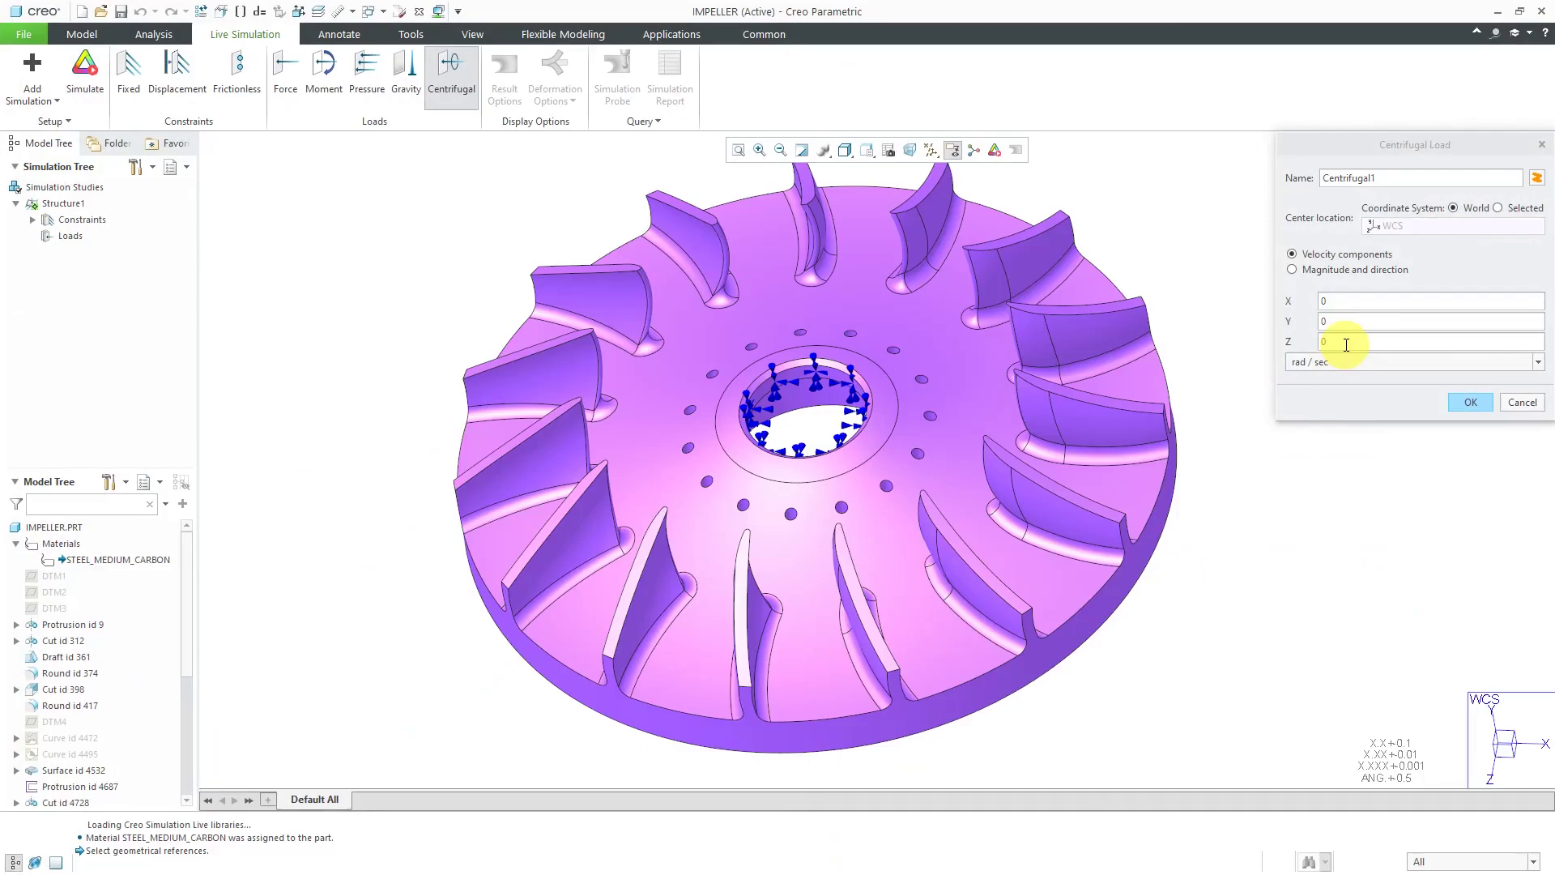
{"action": "middle_click_drag", "start_coordinate": [920, 475], "coordinate": [913, 555]}
{"action": "scroll", "coordinate": [885, 389], "scroll_direction": "up", "scroll_amount": 3}
{"action": "scroll", "coordinate": [1030, 416], "scroll_direction": "down", "scroll_amount": 4}
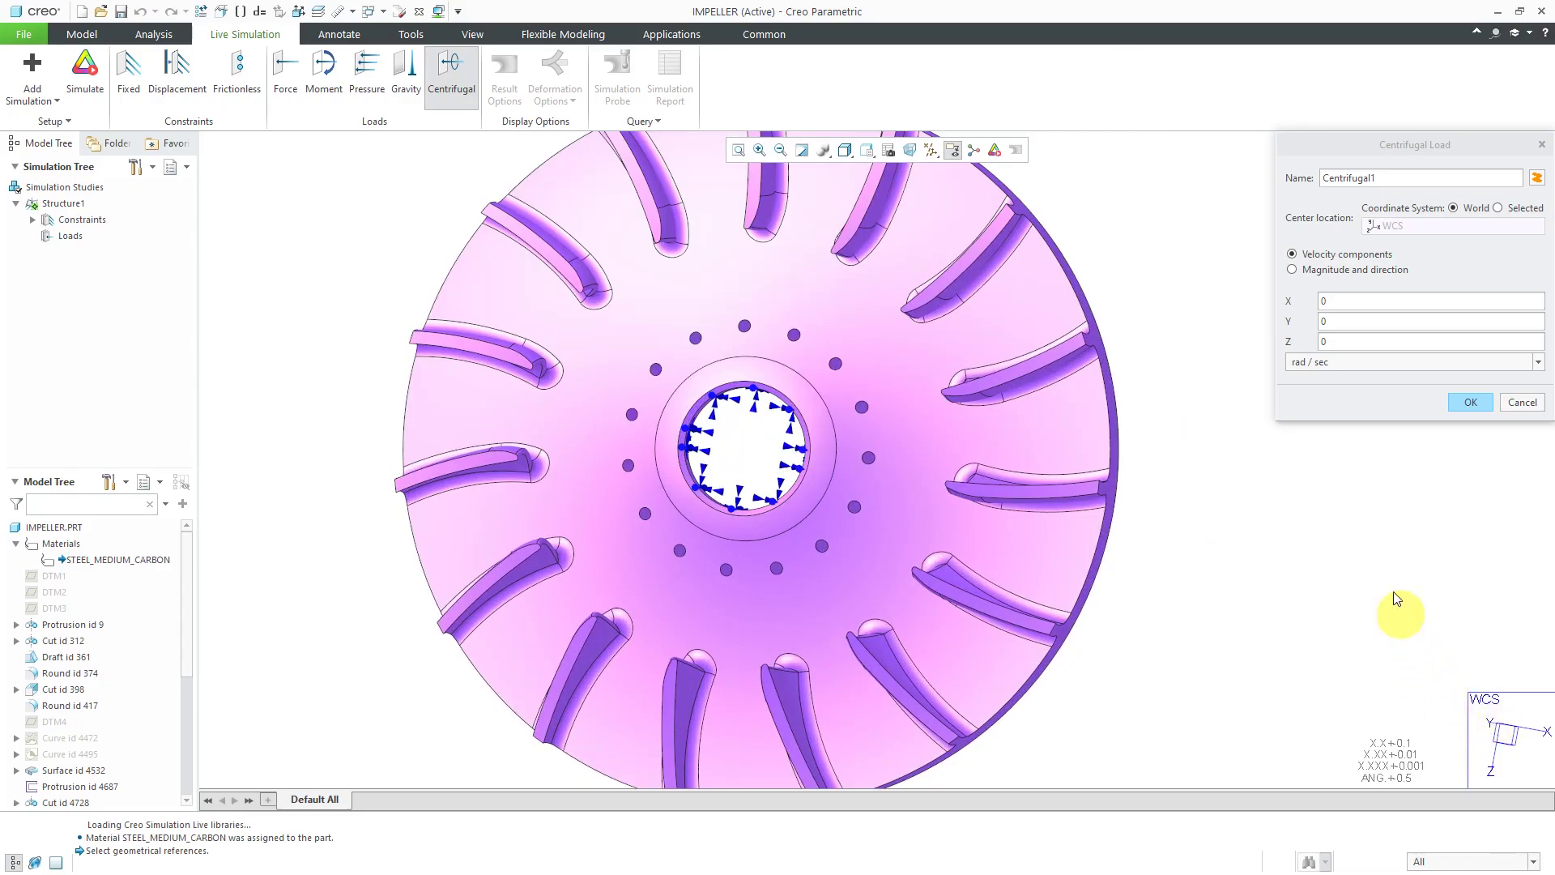
{"action": "left_click", "coordinate": [1344, 326]}
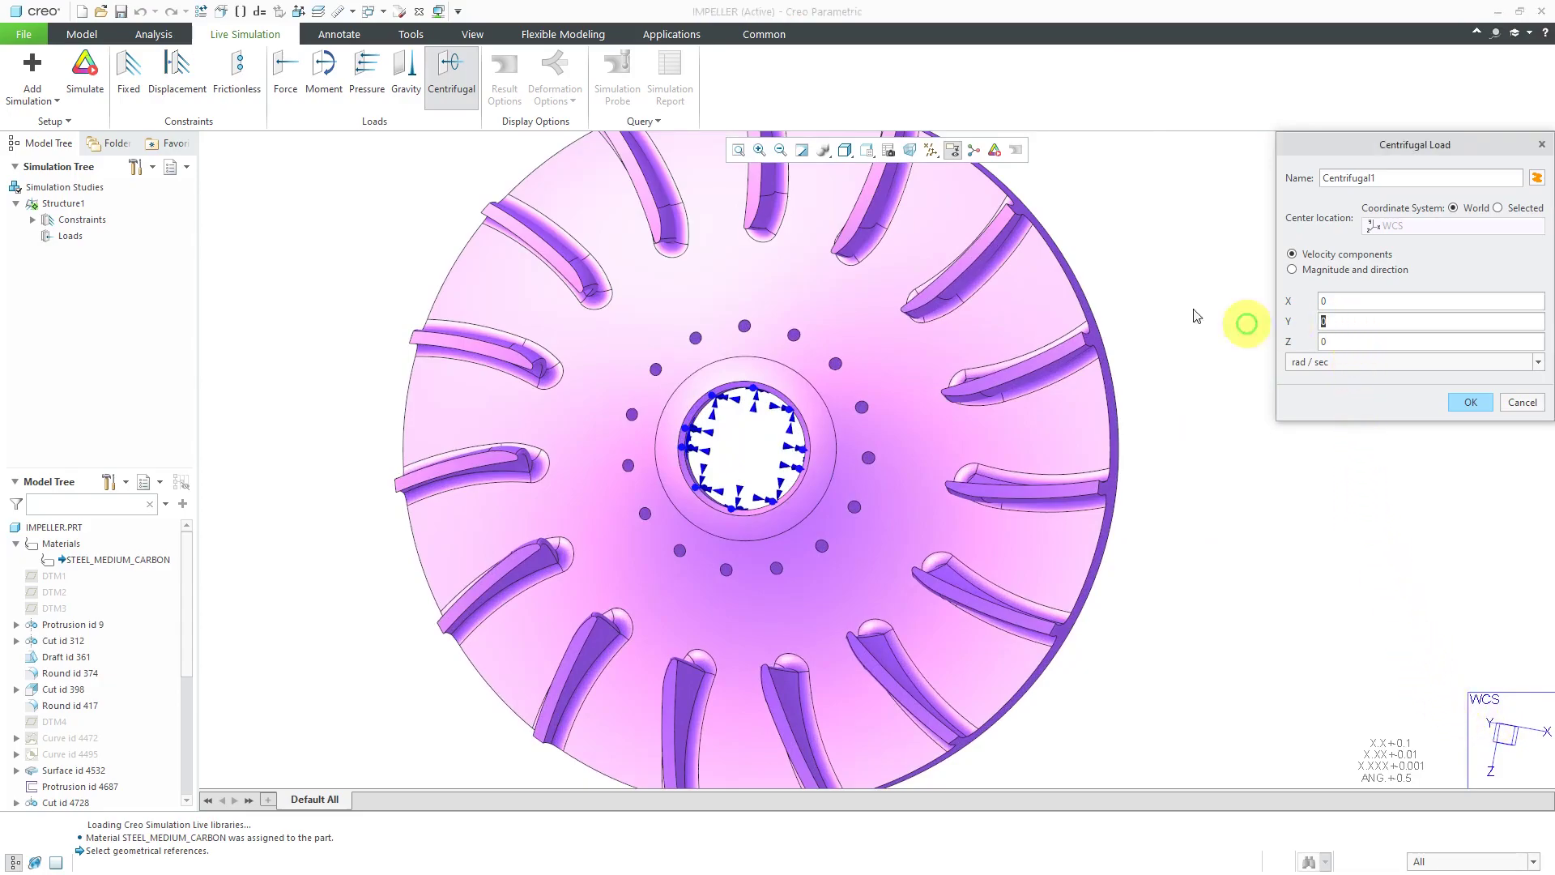
{"action": "type", "text": "628"}
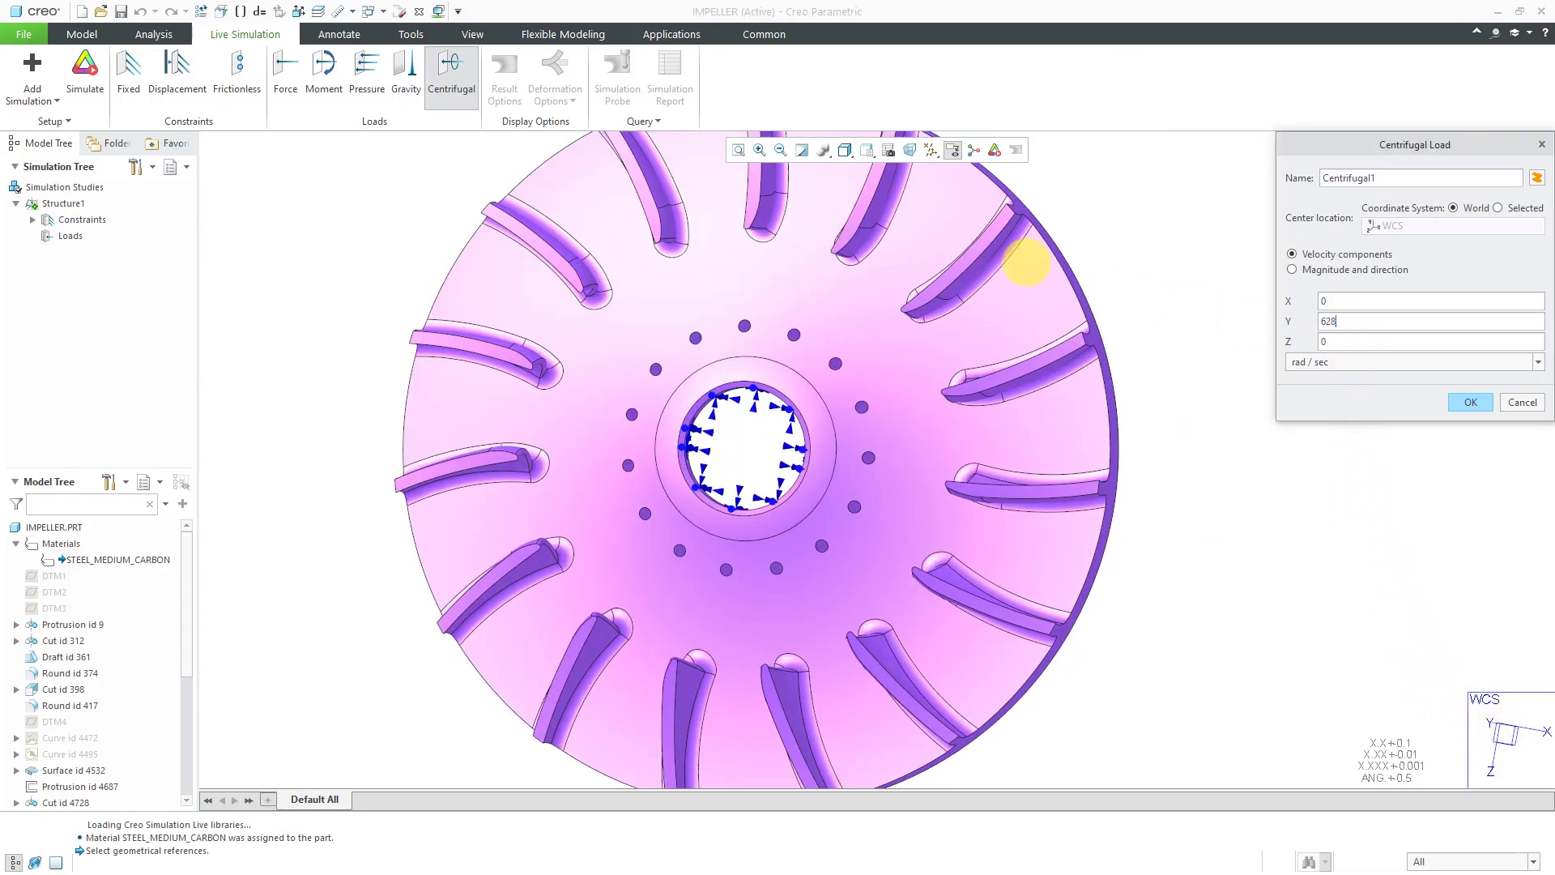
{"action": "type", "text": ".319"}
{"action": "left_click", "coordinate": [1455, 403]}
{"action": "scroll", "coordinate": [756, 618], "scroll_direction": "down", "scroll_amount": 3}
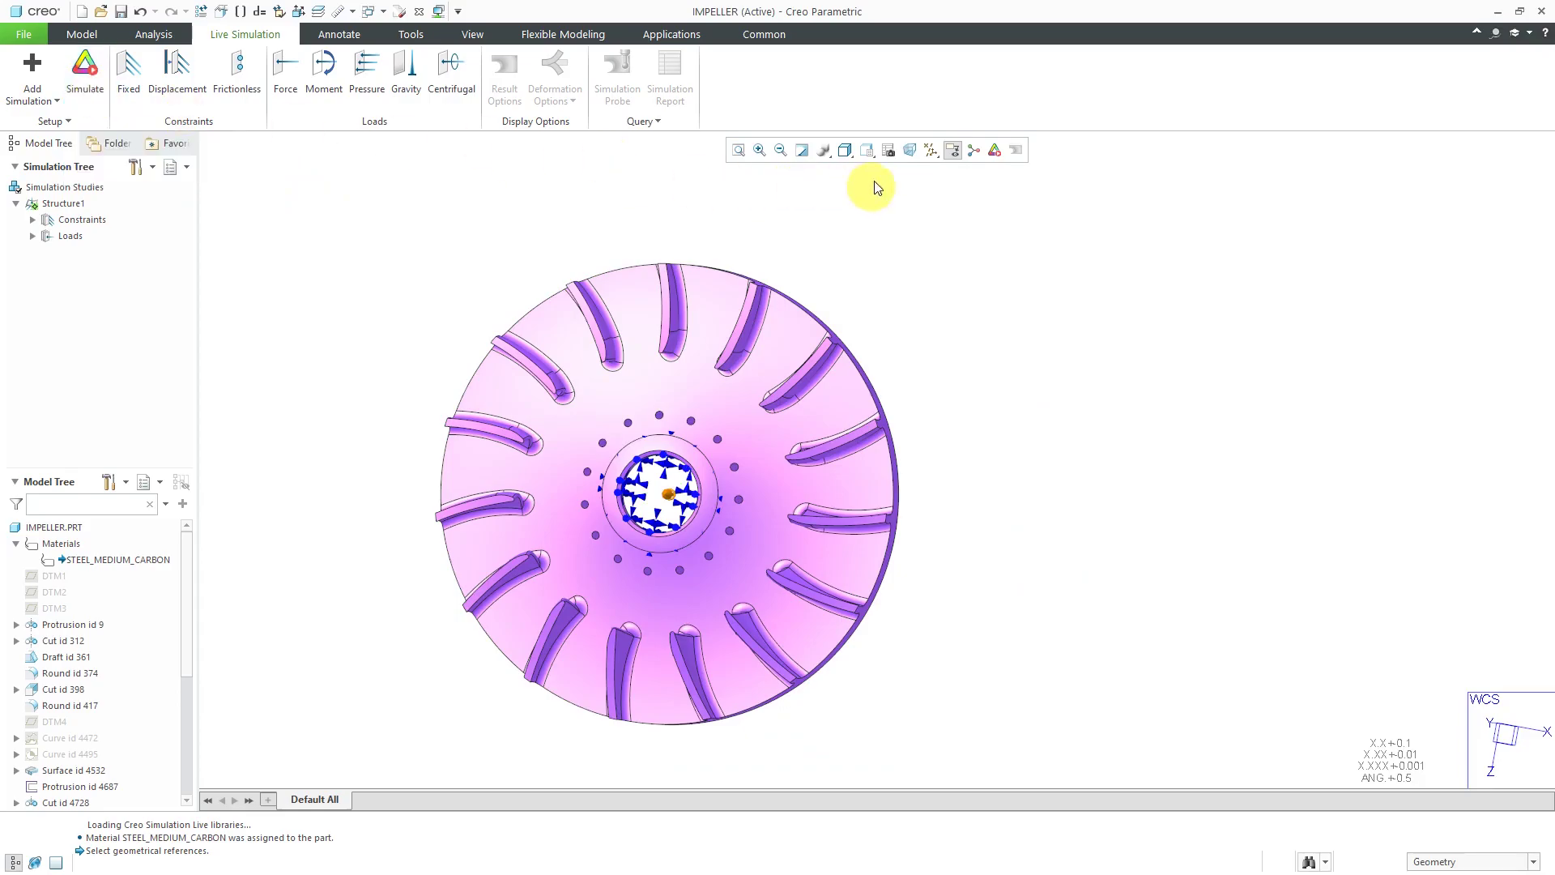
Step: Run the Structure1 simulation and dismiss the continuous-simulation message, showing up to 21.61 MPa
{"action": "left_click", "coordinate": [994, 151]}
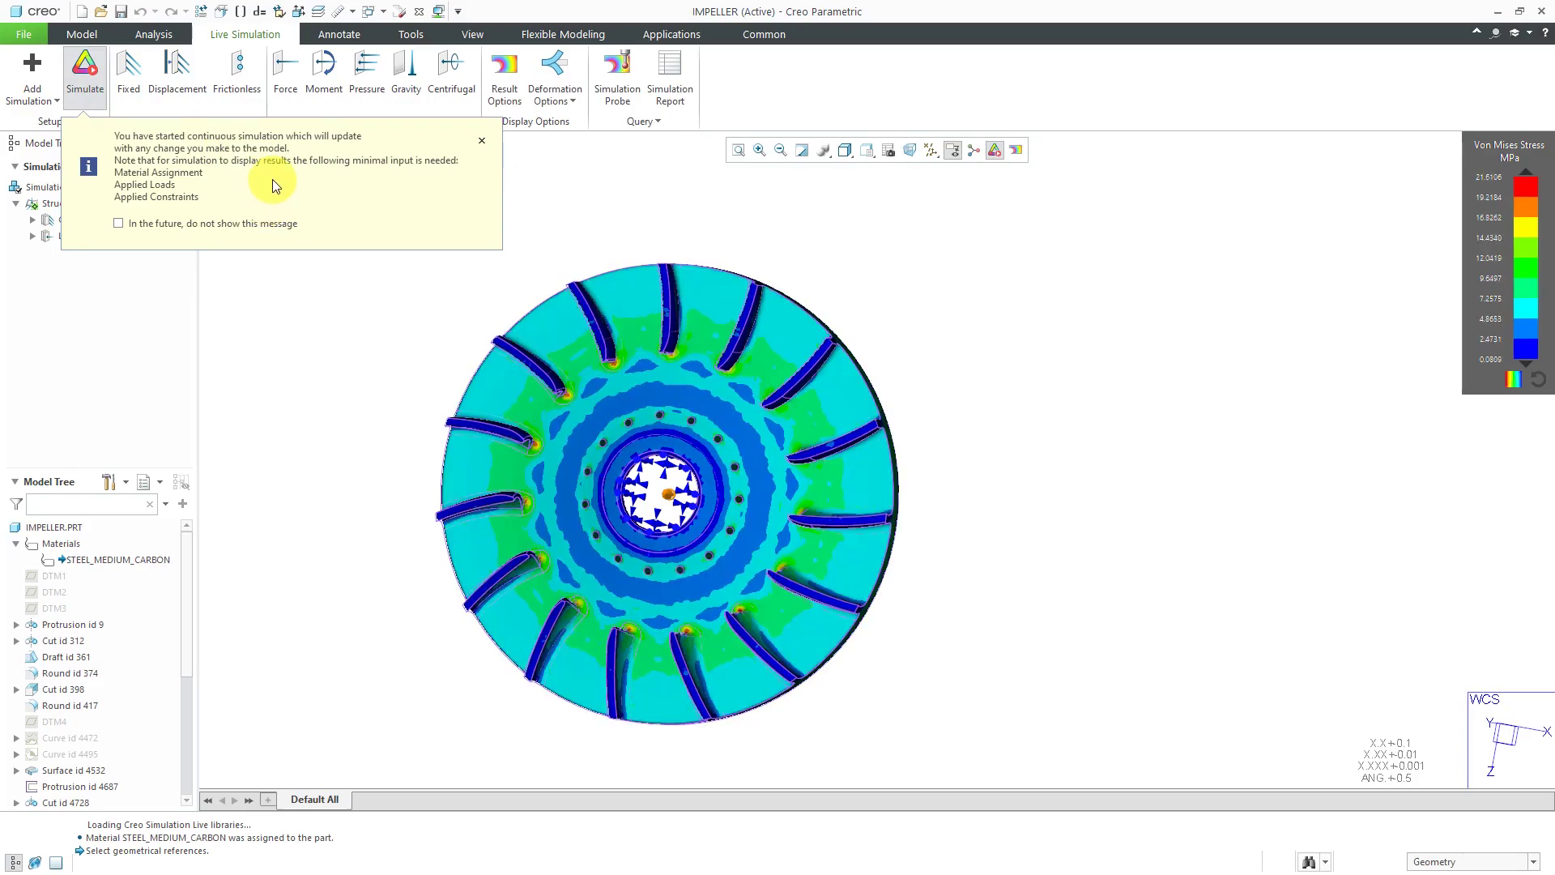
{"action": "left_click", "coordinate": [480, 144]}
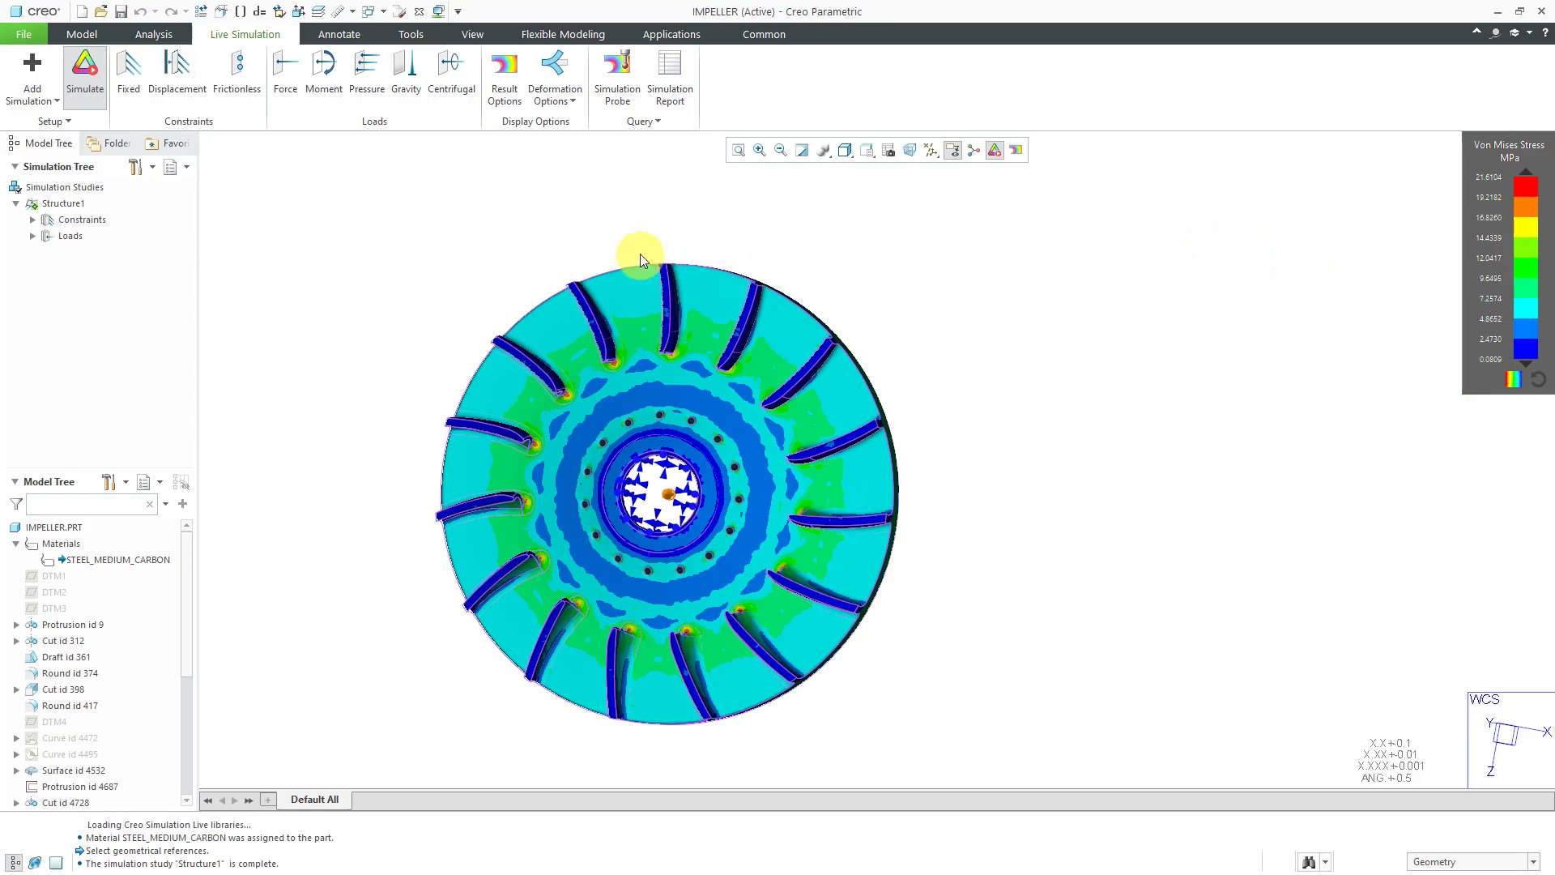
Step: Display Von Mises stress in ksi with Min/Max locations marked, peaking near 3.134 ksi
{"action": "left_click", "coordinate": [513, 103]}
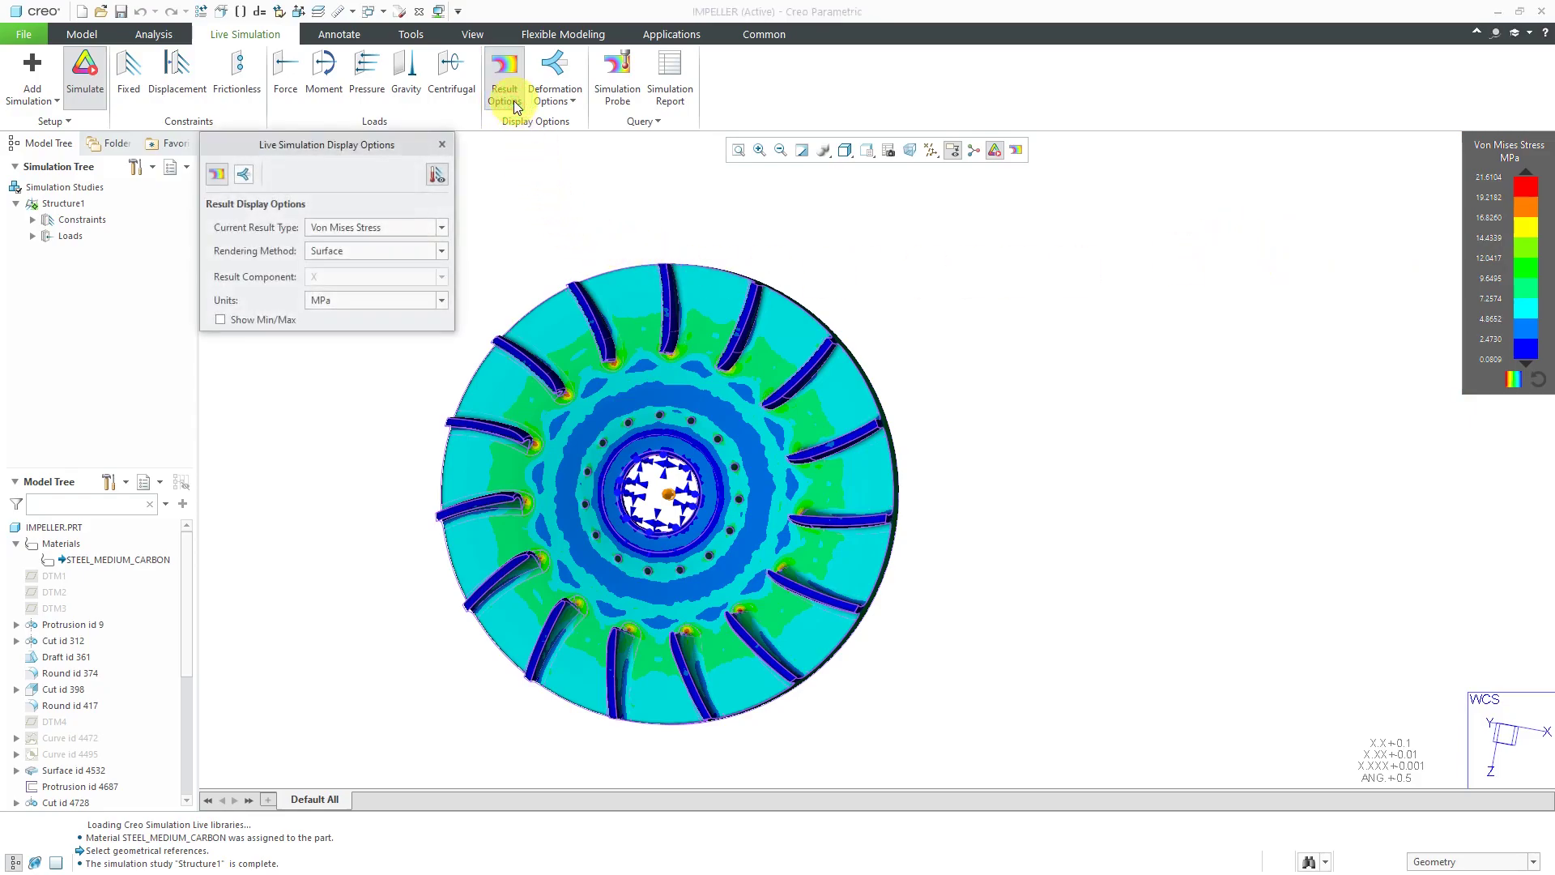
{"action": "left_click", "coordinate": [408, 303]}
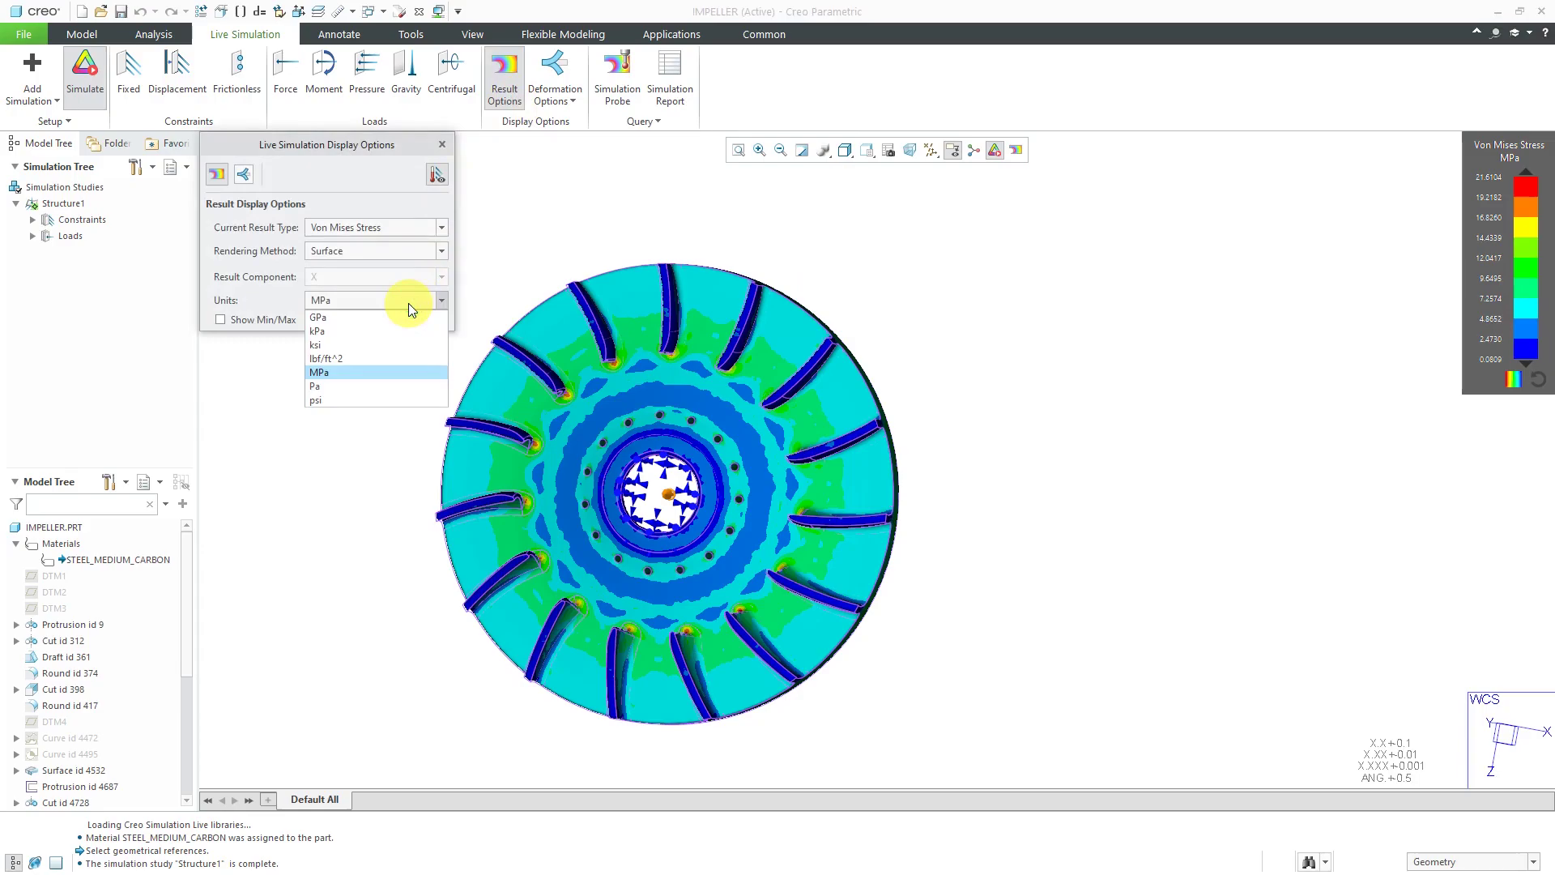
{"action": "left_click", "coordinate": [358, 399]}
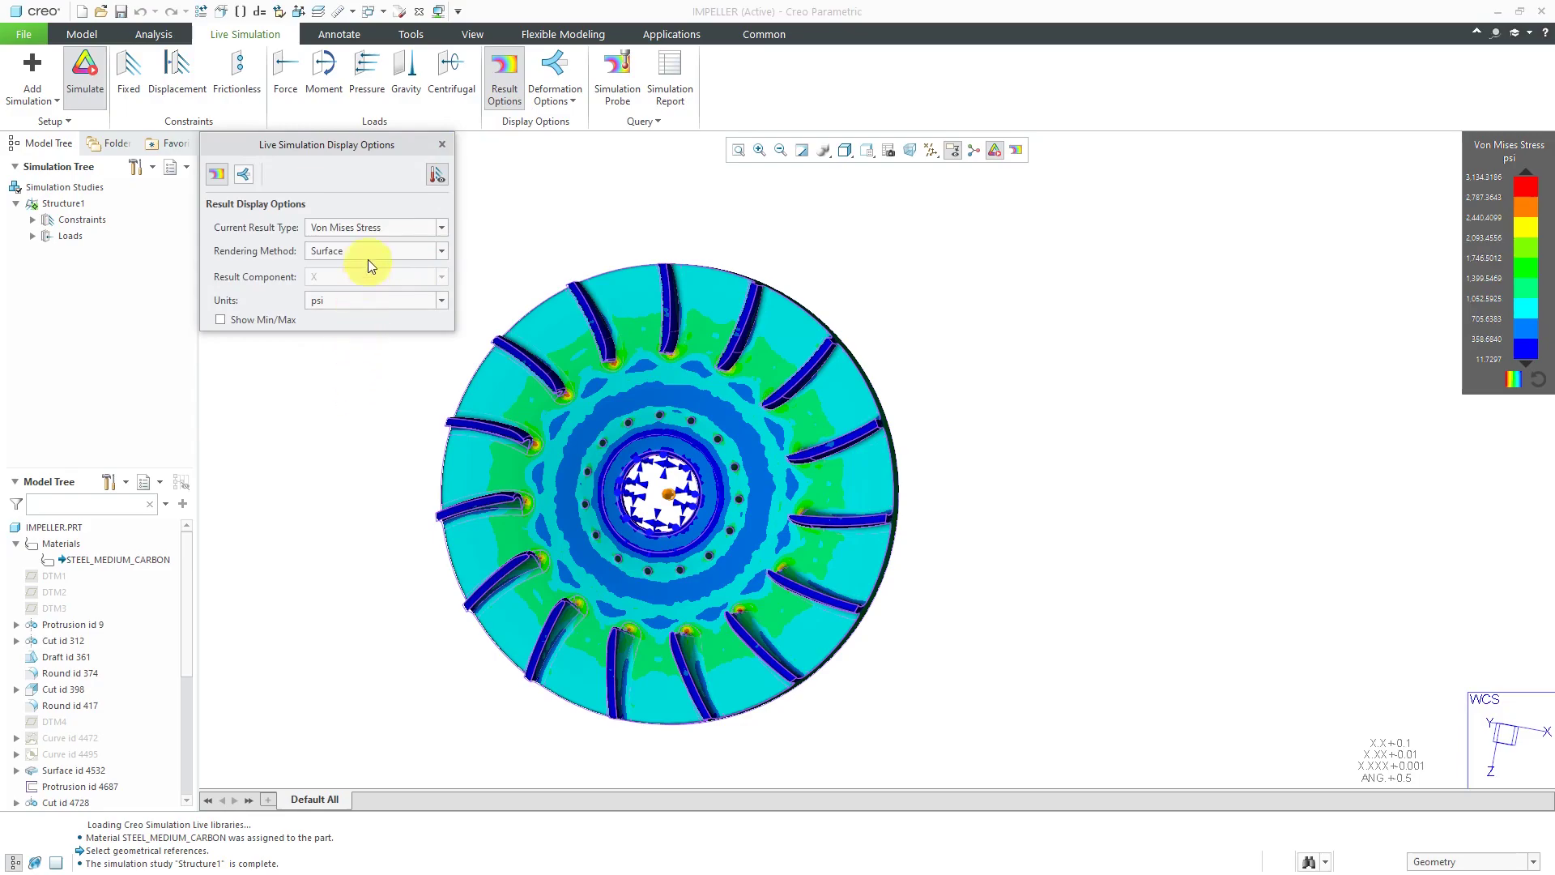
{"action": "left_click", "coordinate": [367, 300]}
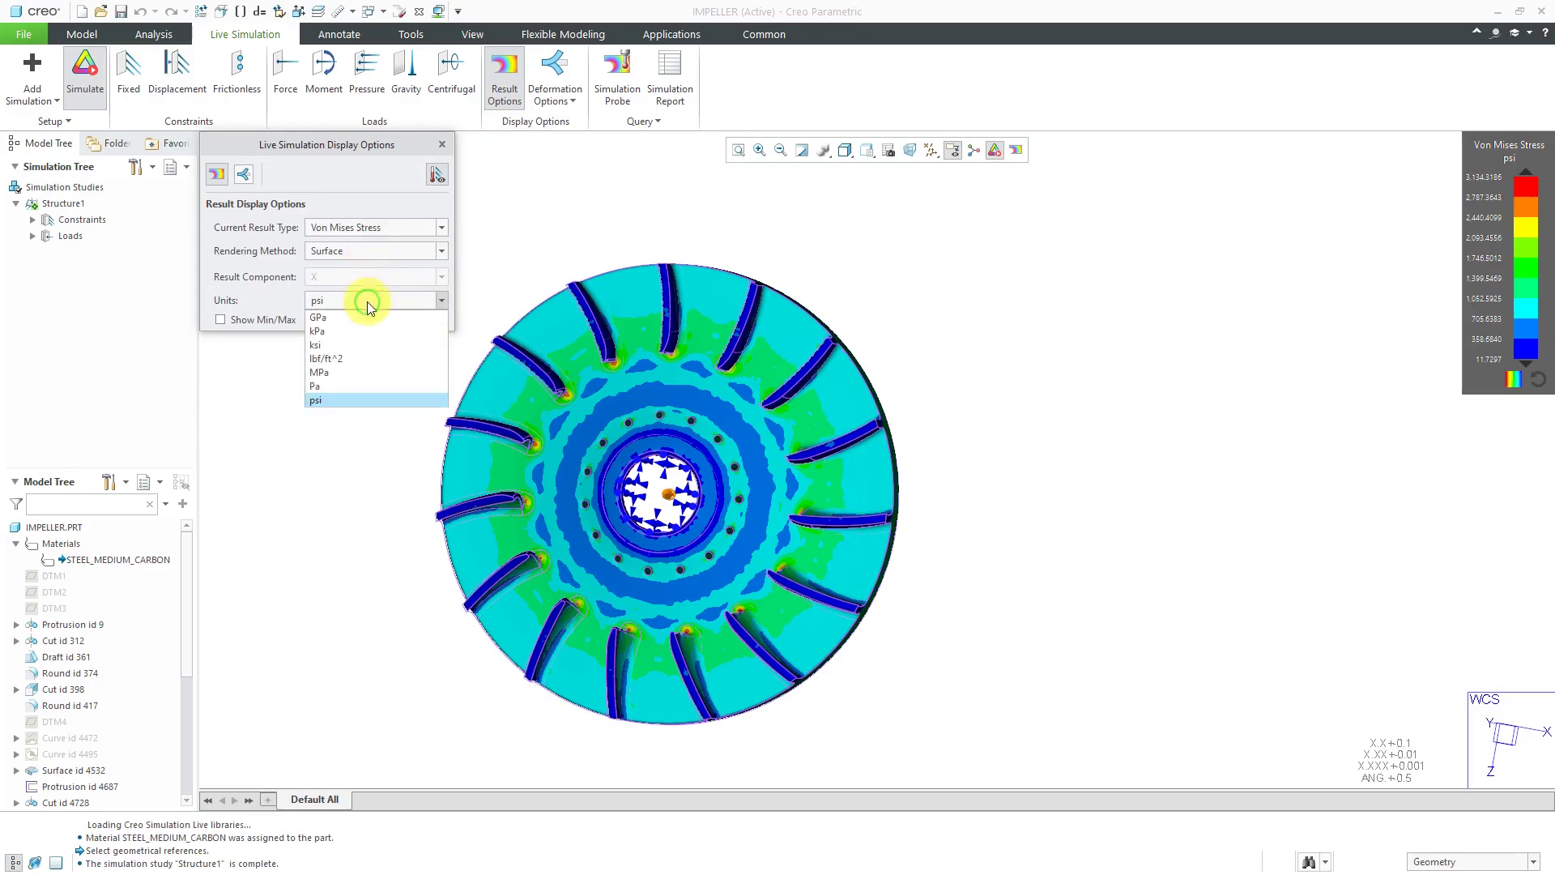
{"action": "left_click", "coordinate": [349, 341]}
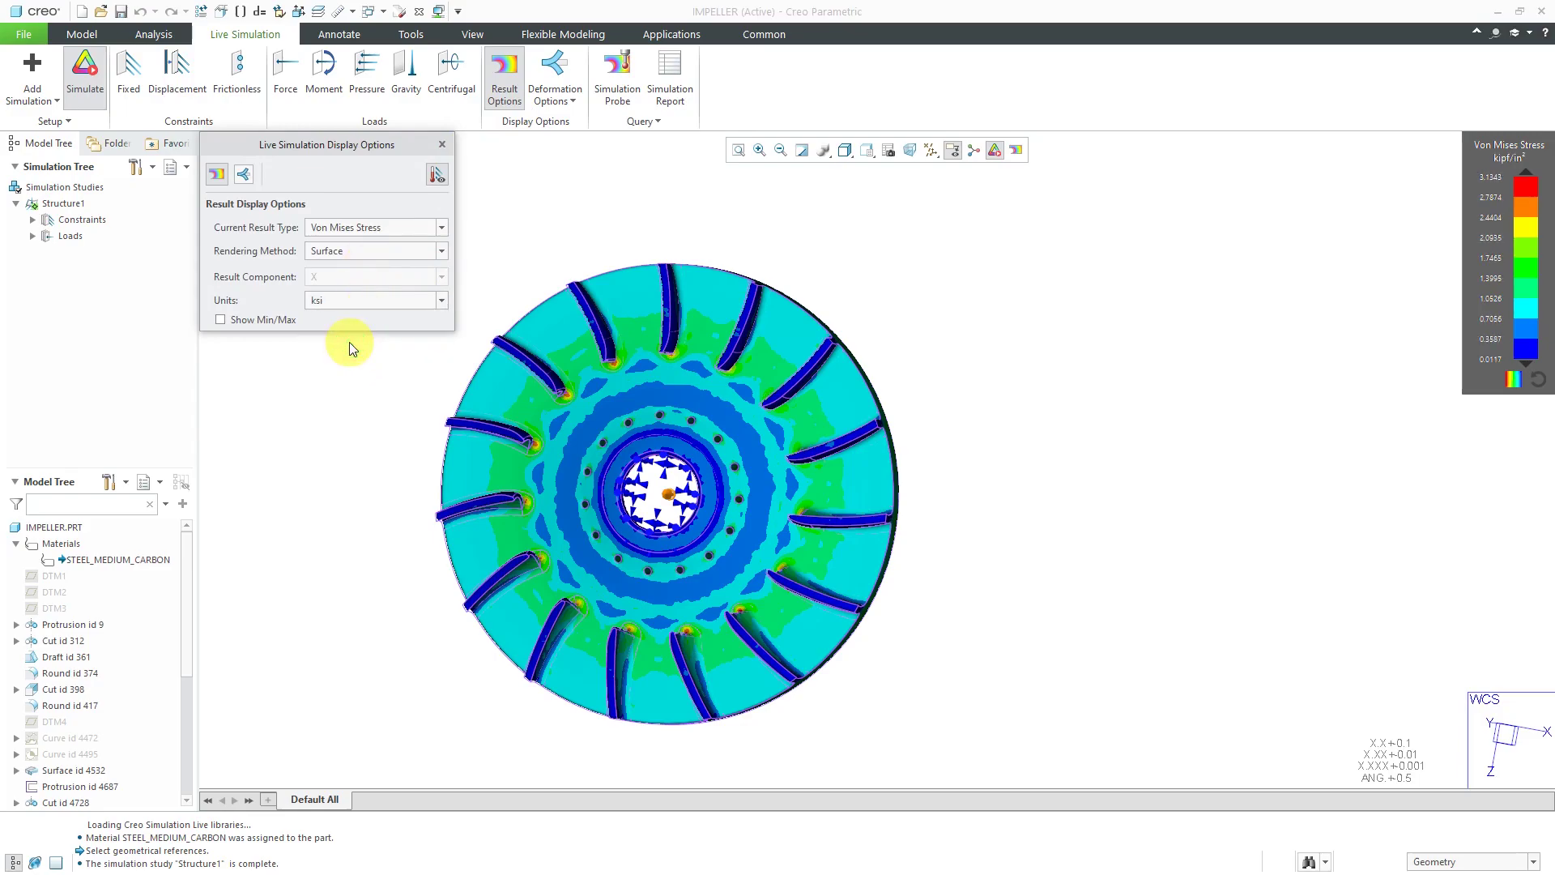
{"action": "left_click", "coordinate": [221, 320]}
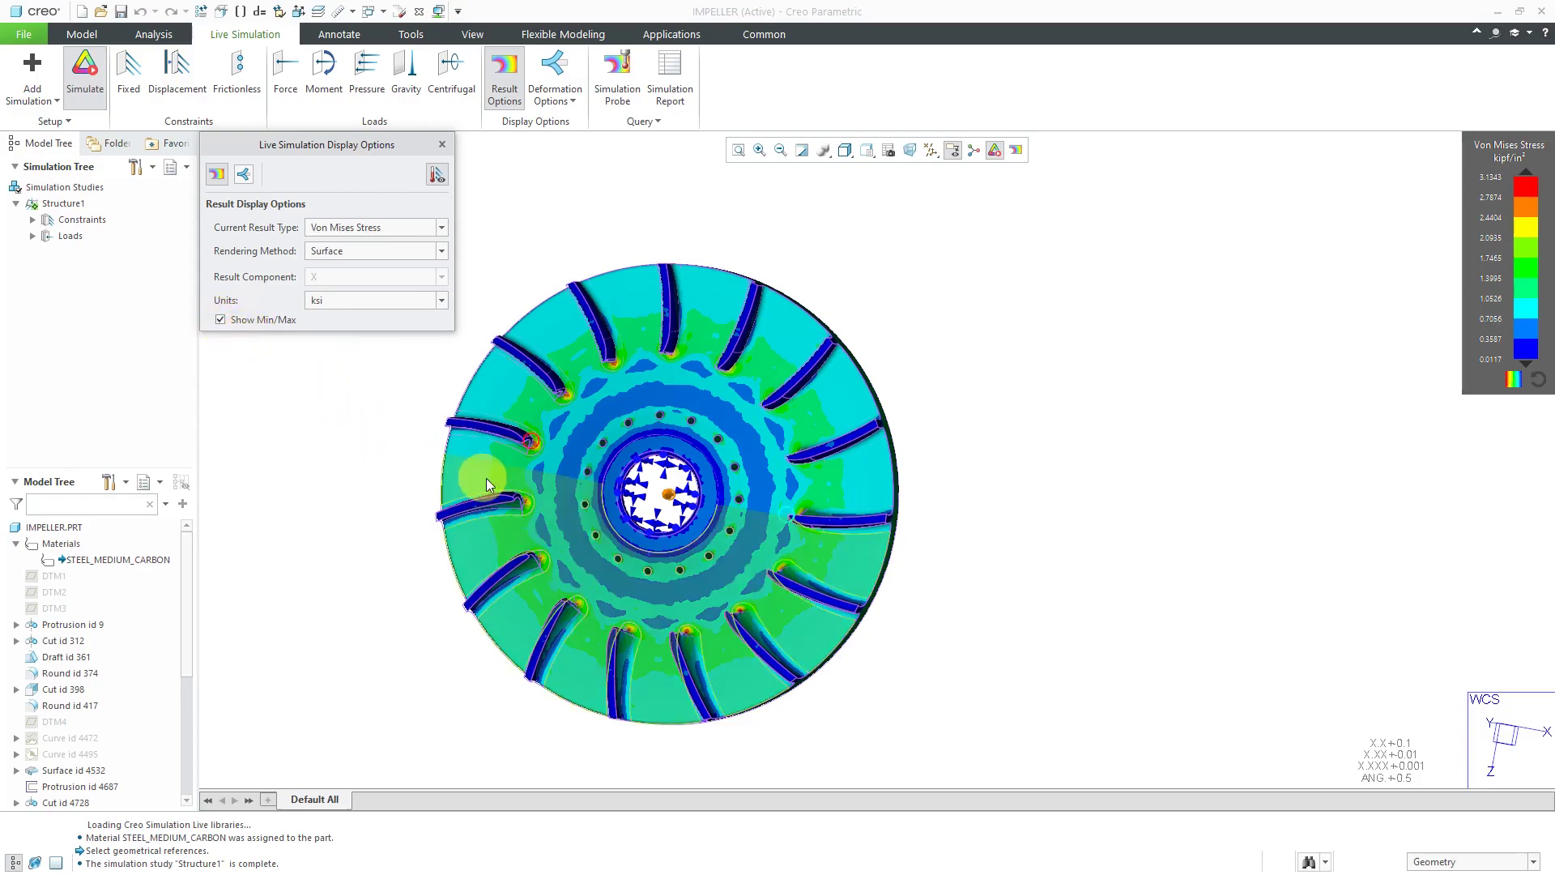
{"action": "left_click", "coordinate": [521, 480]}
{"action": "middle_click_drag", "start_coordinate": [522, 479], "coordinate": [739, 434]}
{"action": "scroll", "coordinate": [567, 426], "scroll_direction": "up", "scroll_amount": 3}
{"action": "scroll", "coordinate": [556, 429], "scroll_direction": "down", "scroll_amount": 3}
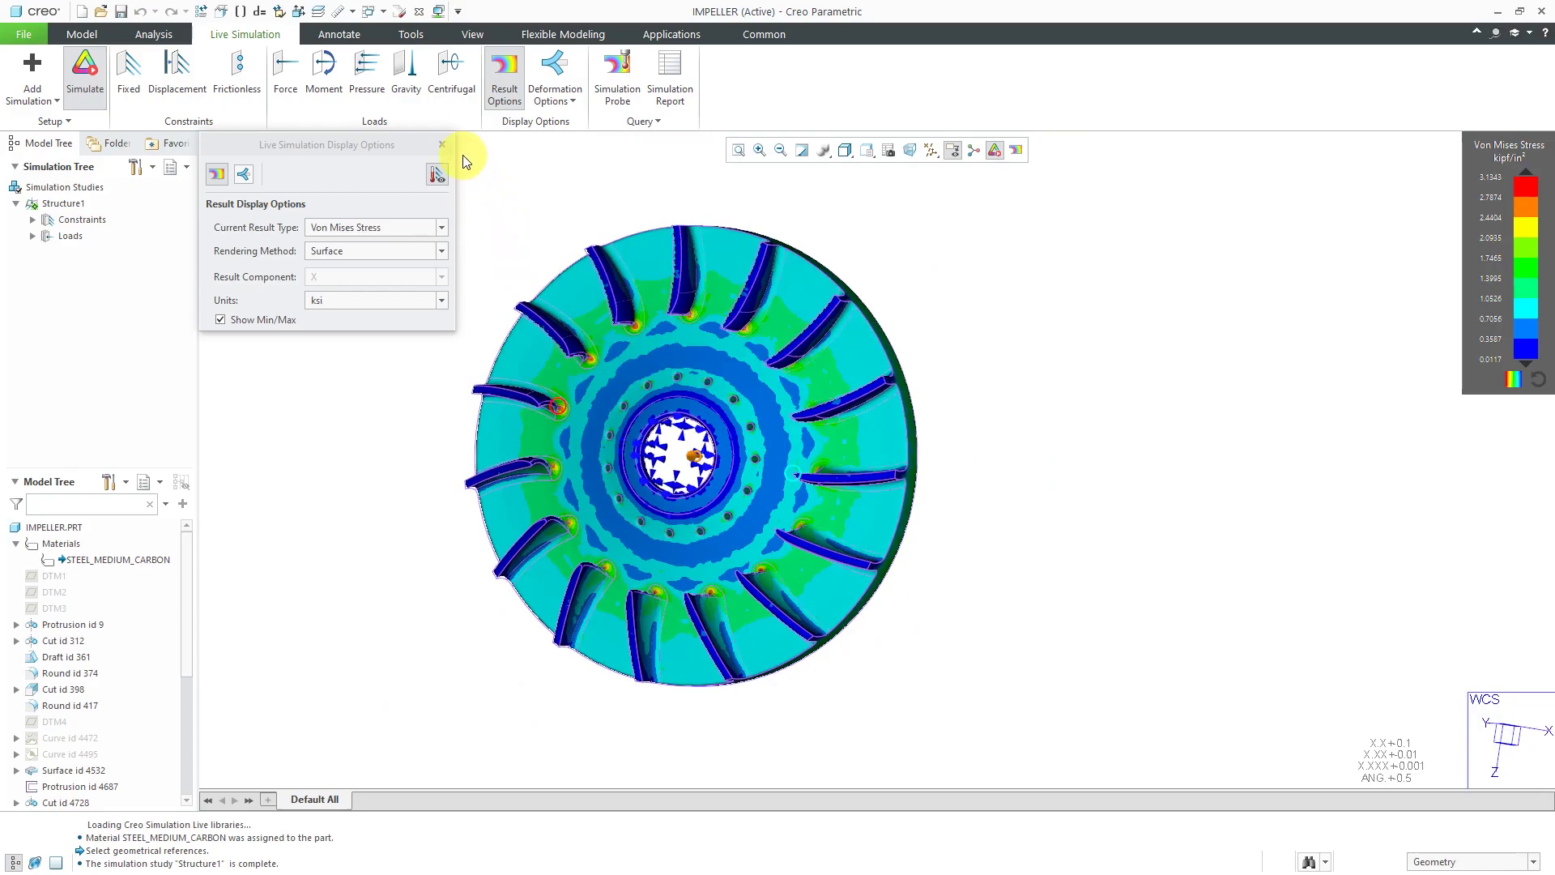
{"action": "left_click", "coordinate": [443, 145]}
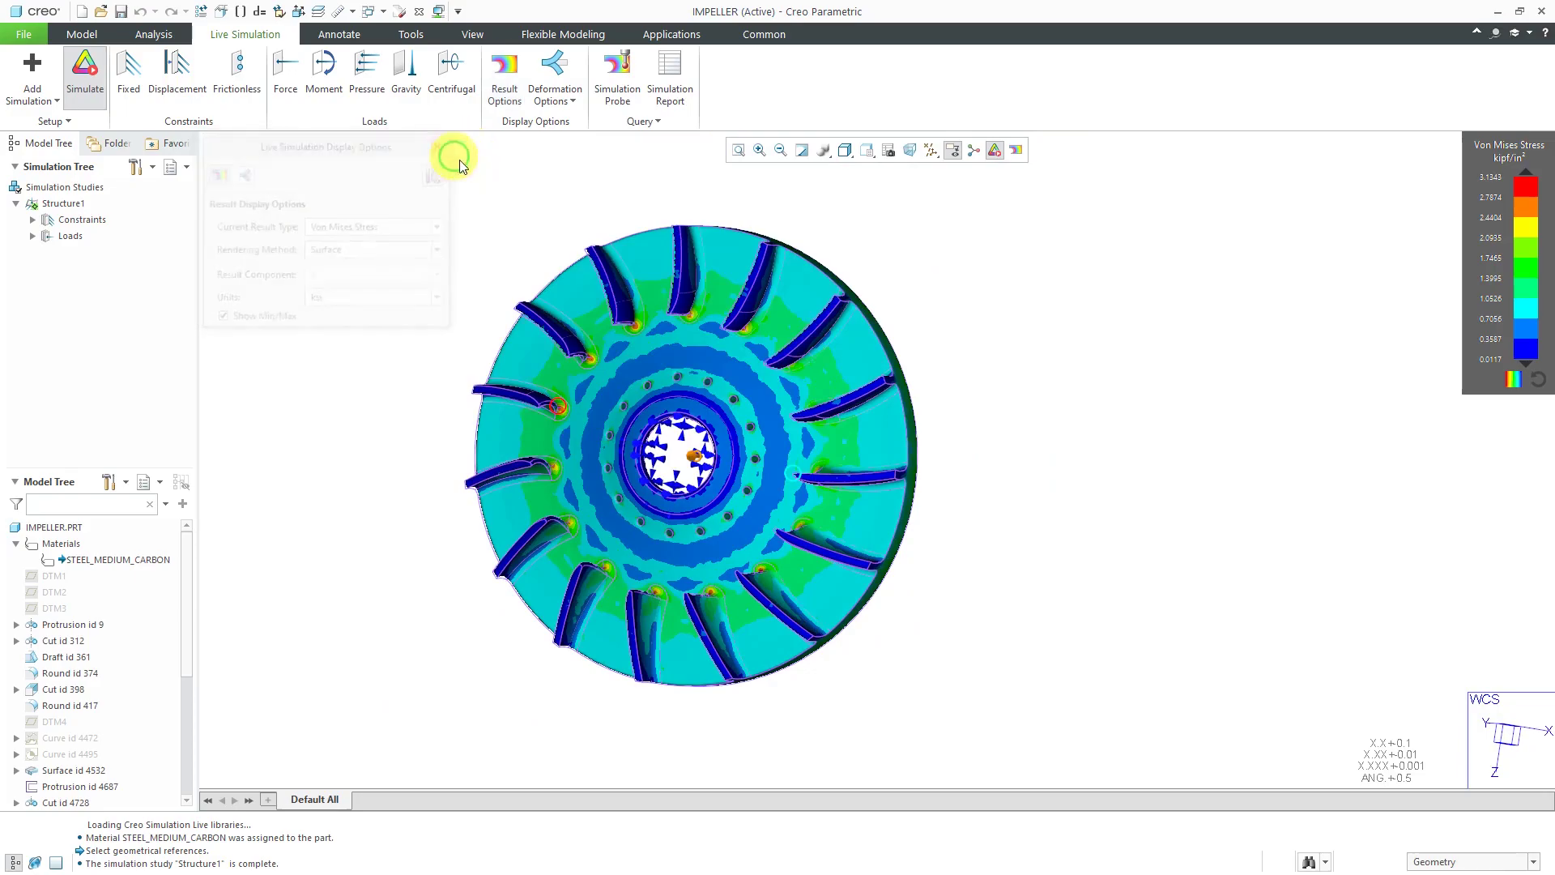
Step: Define a gravity load with direction Y = -1, units m / sec^2, and magnitude 9.8
{"action": "left_click", "coordinate": [407, 85]}
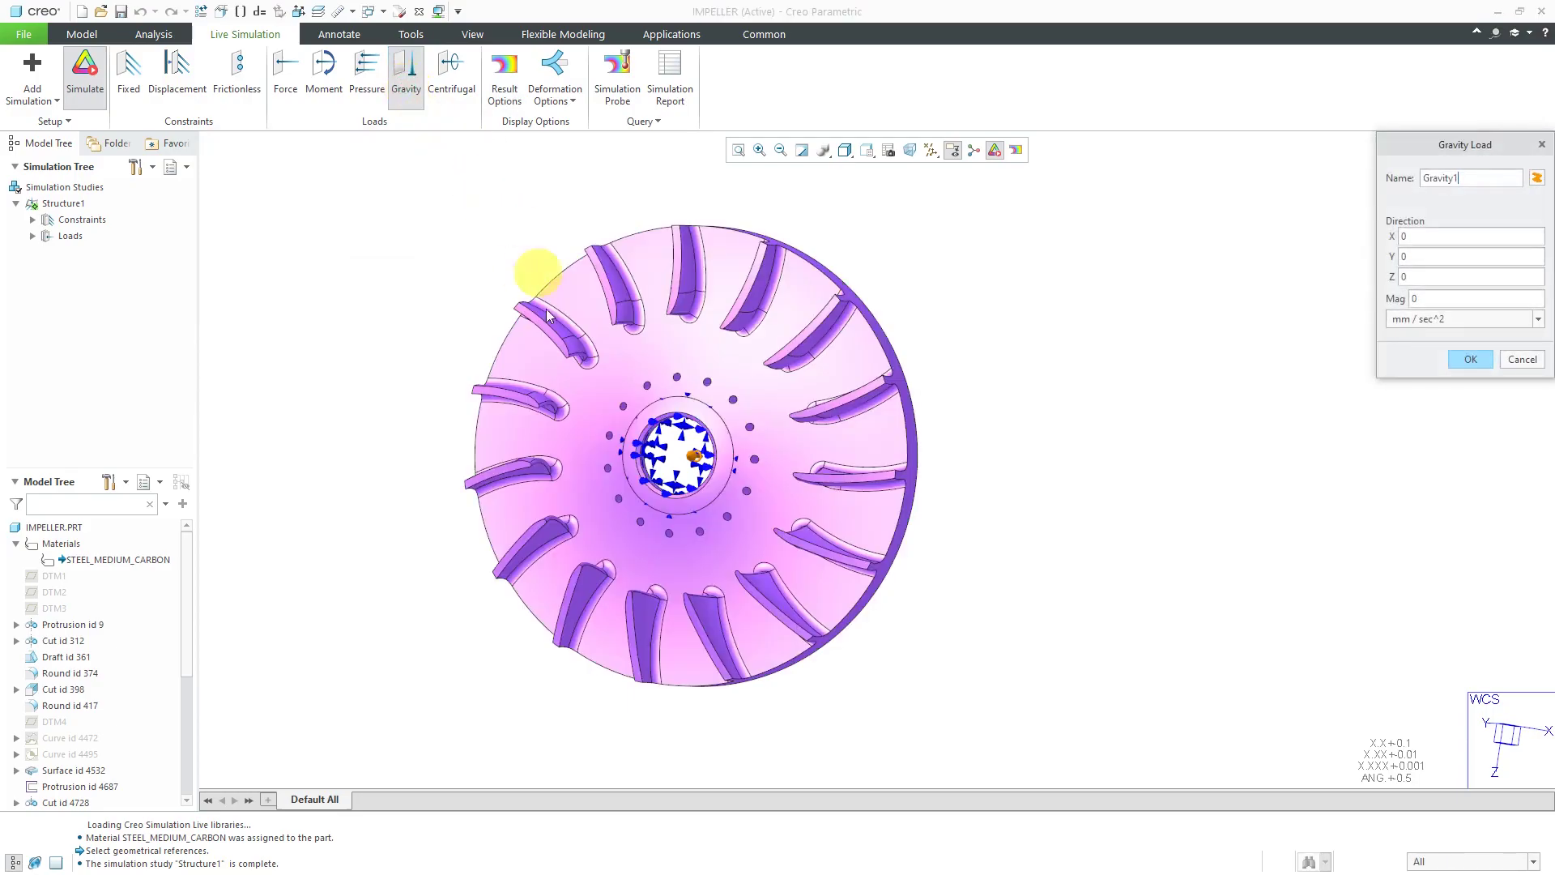
{"action": "mouse_move", "coordinate": [825, 455]}
{"action": "middle_mouse_down"}
{"action": "mouse_move", "coordinate": [843, 357]}
{"action": "mouse_move", "coordinate": [798, 347]}
{"action": "mouse_move", "coordinate": [814, 371]}
{"action": "middle_mouse_up"}
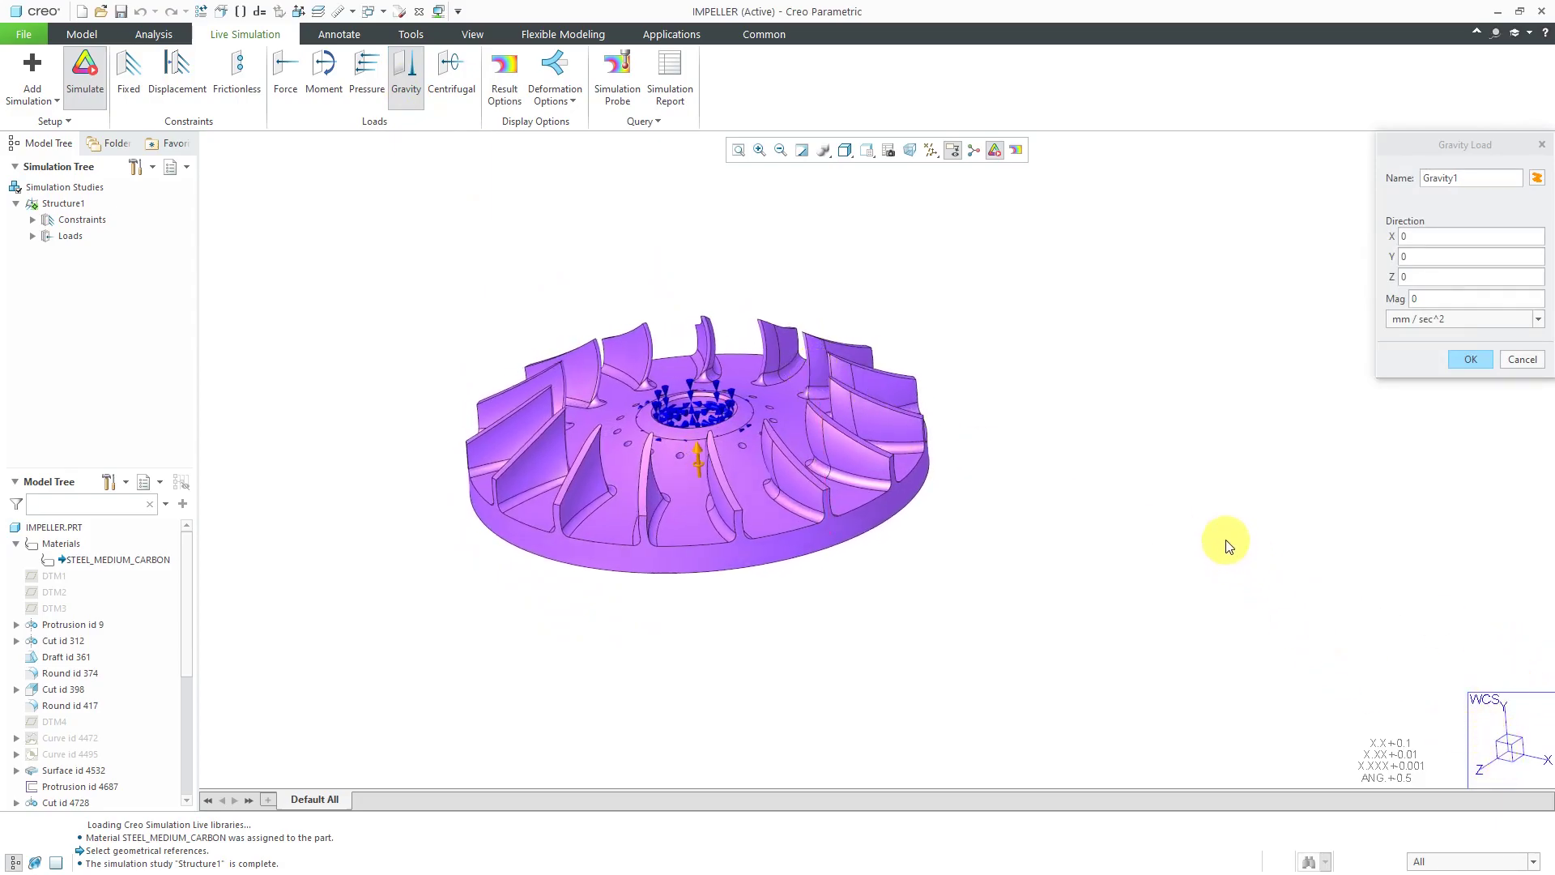
{"action": "left_click", "coordinate": [1430, 259]}
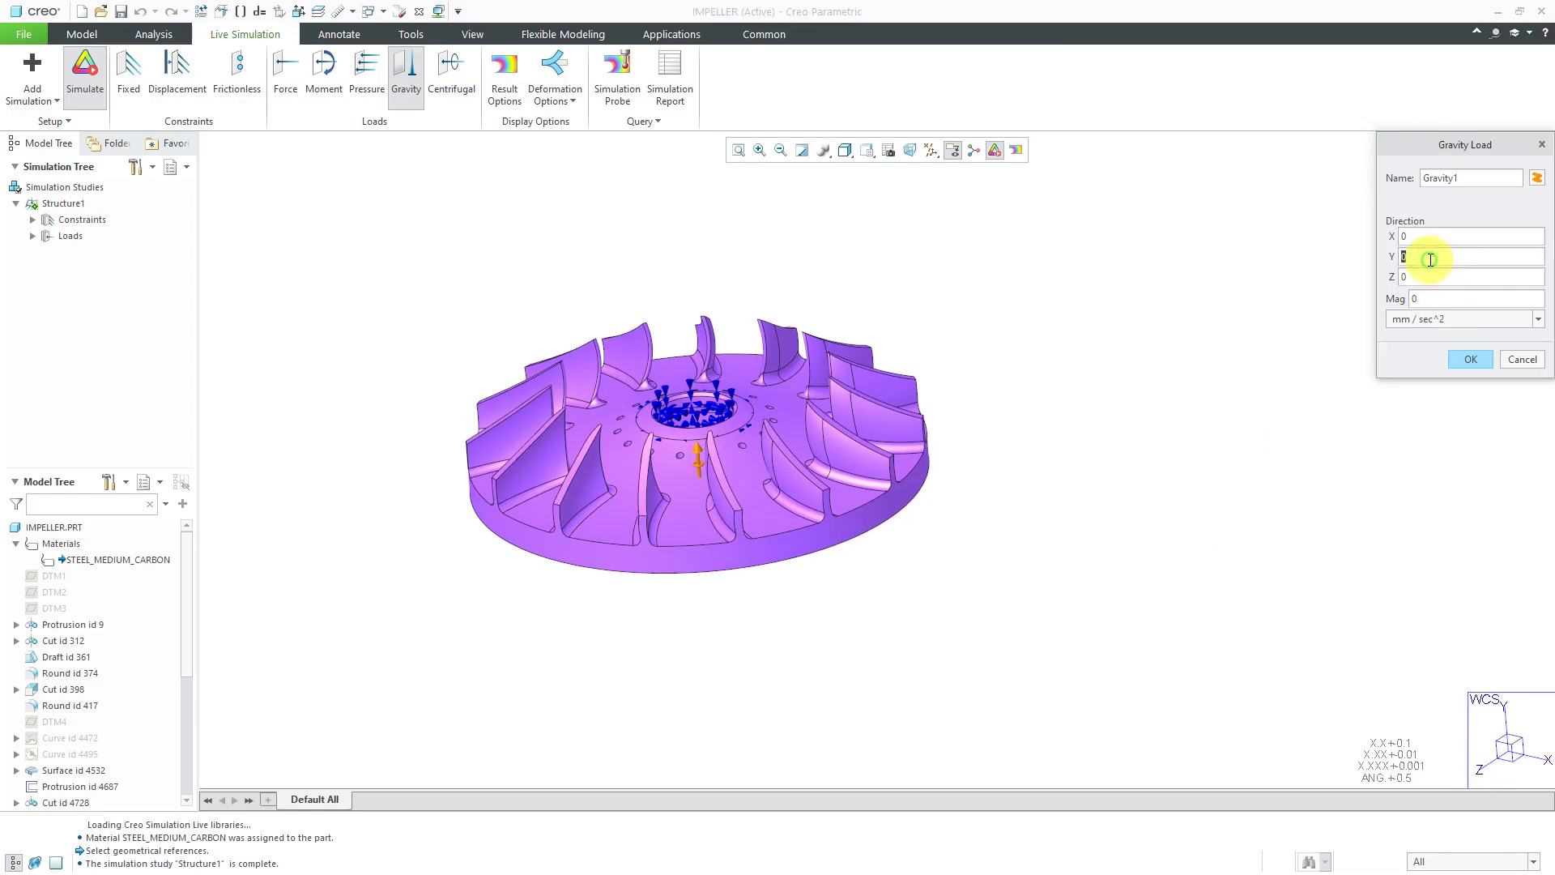
{"action": "type", "text": "-1"}
{"action": "left_click", "coordinate": [1482, 321]}
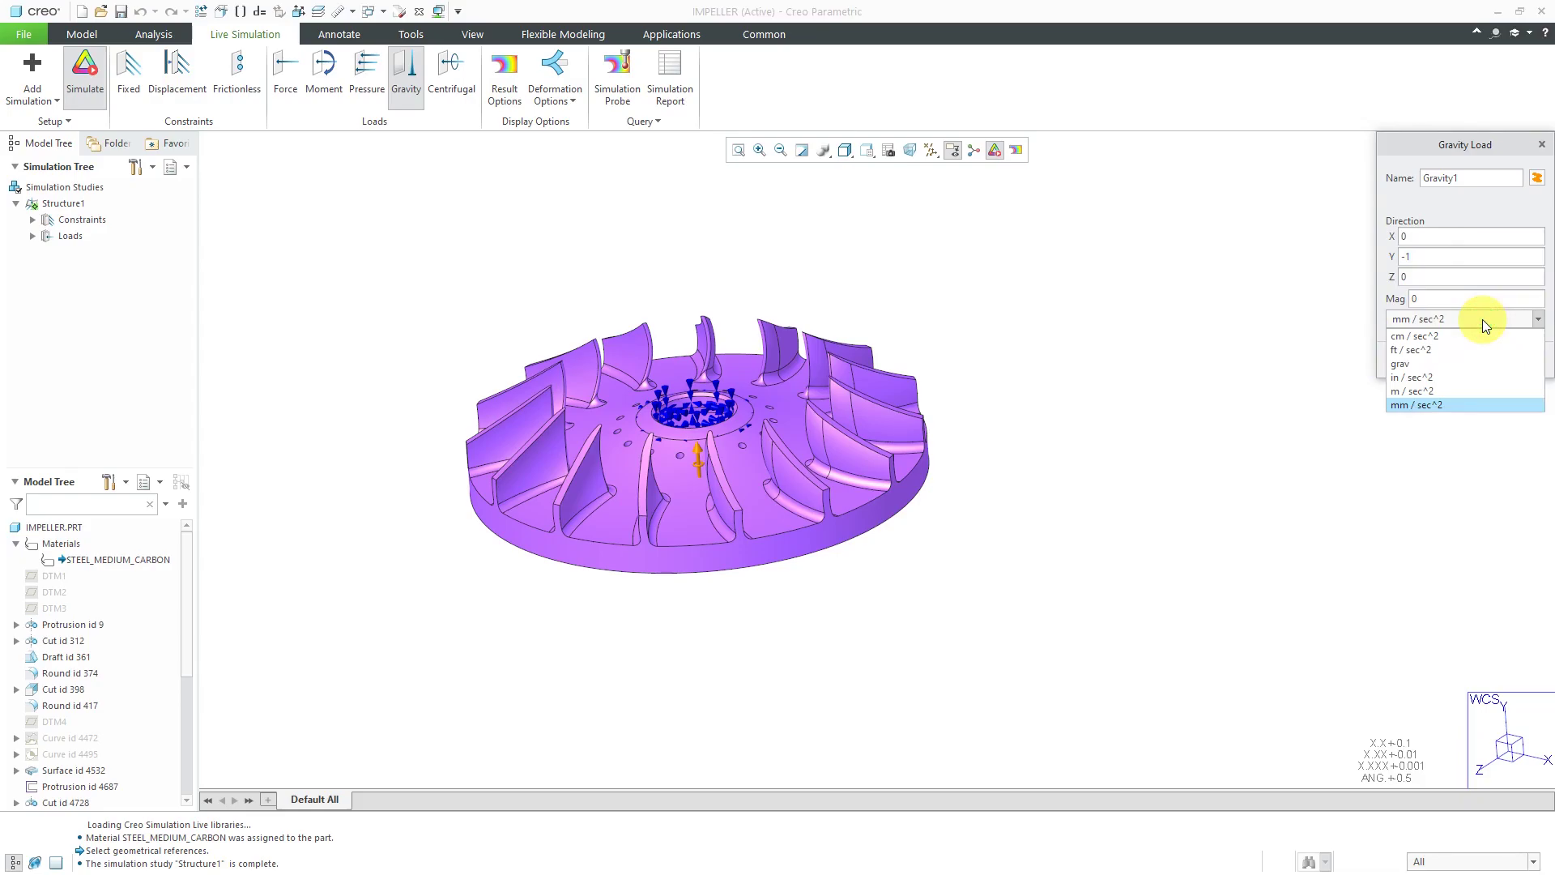
{"action": "left_click", "coordinate": [1422, 390]}
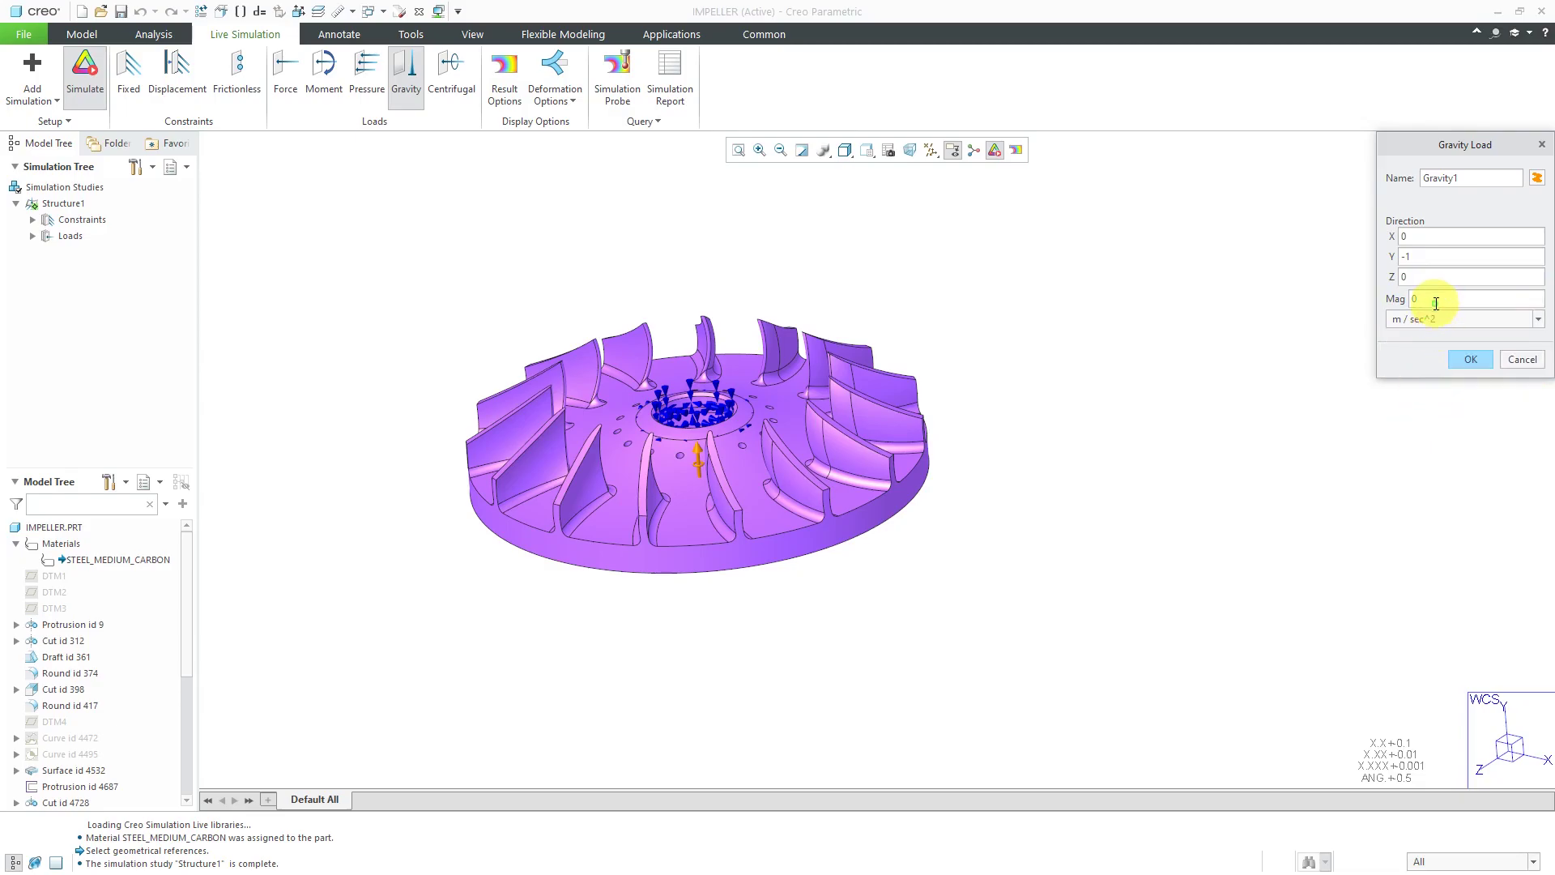
{"action": "double_click", "coordinate": [1436, 300]}
{"action": "type", "text": "9.8"}
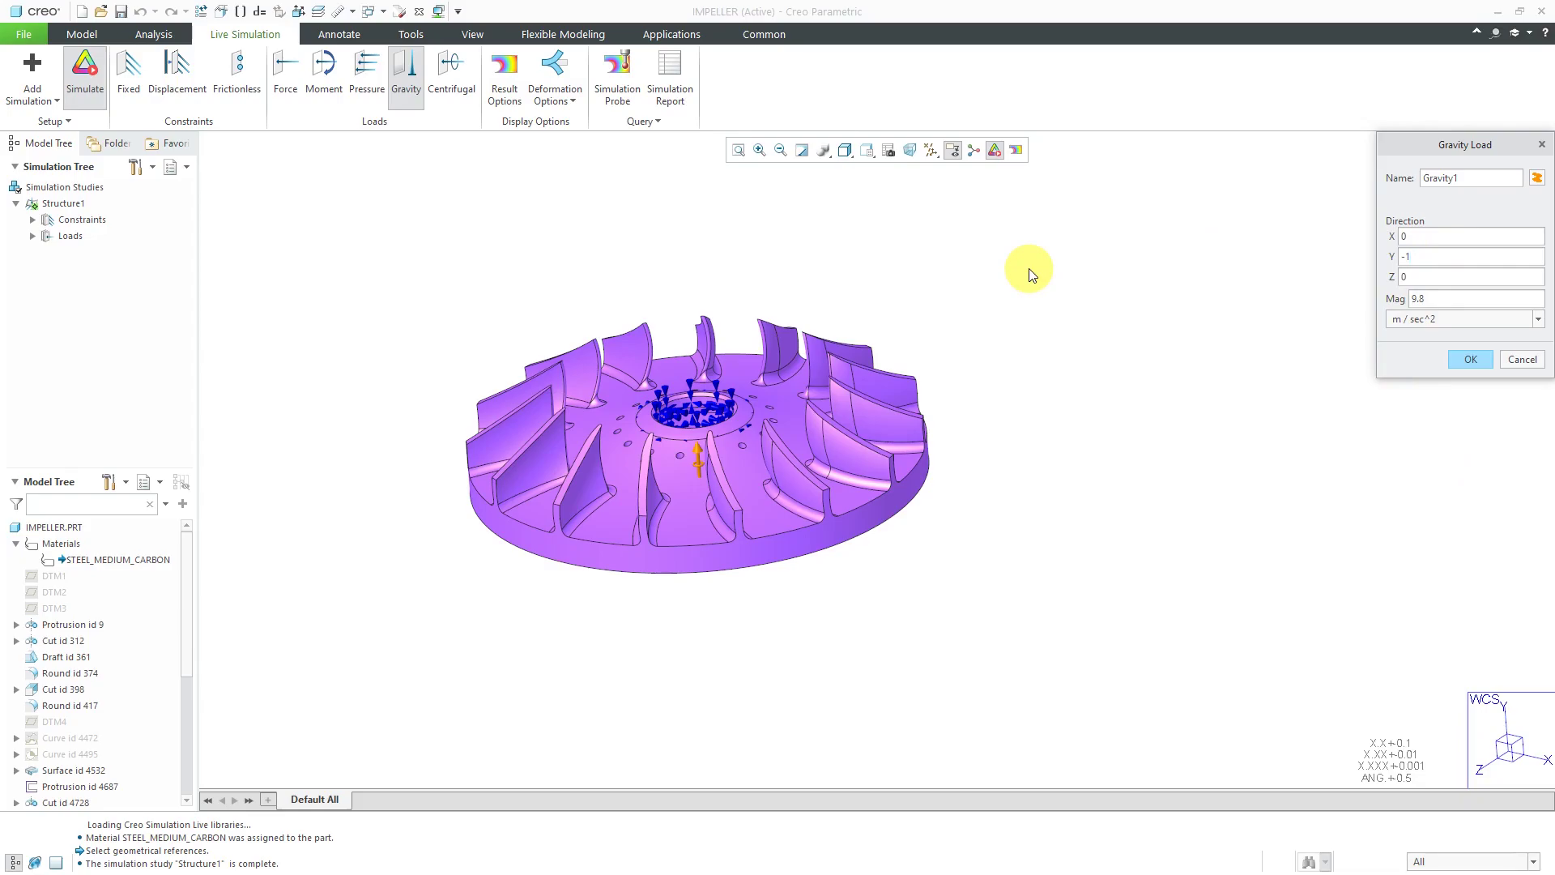
{"action": "type", "text": "0"}
{"action": "left_click", "coordinate": [1437, 302]}
{"action": "type", "text": "98"}
Step: Apply Gravity1 so the stress results update, now peaking near 3.107 ksi
{"action": "left_click", "coordinate": [1471, 358]}
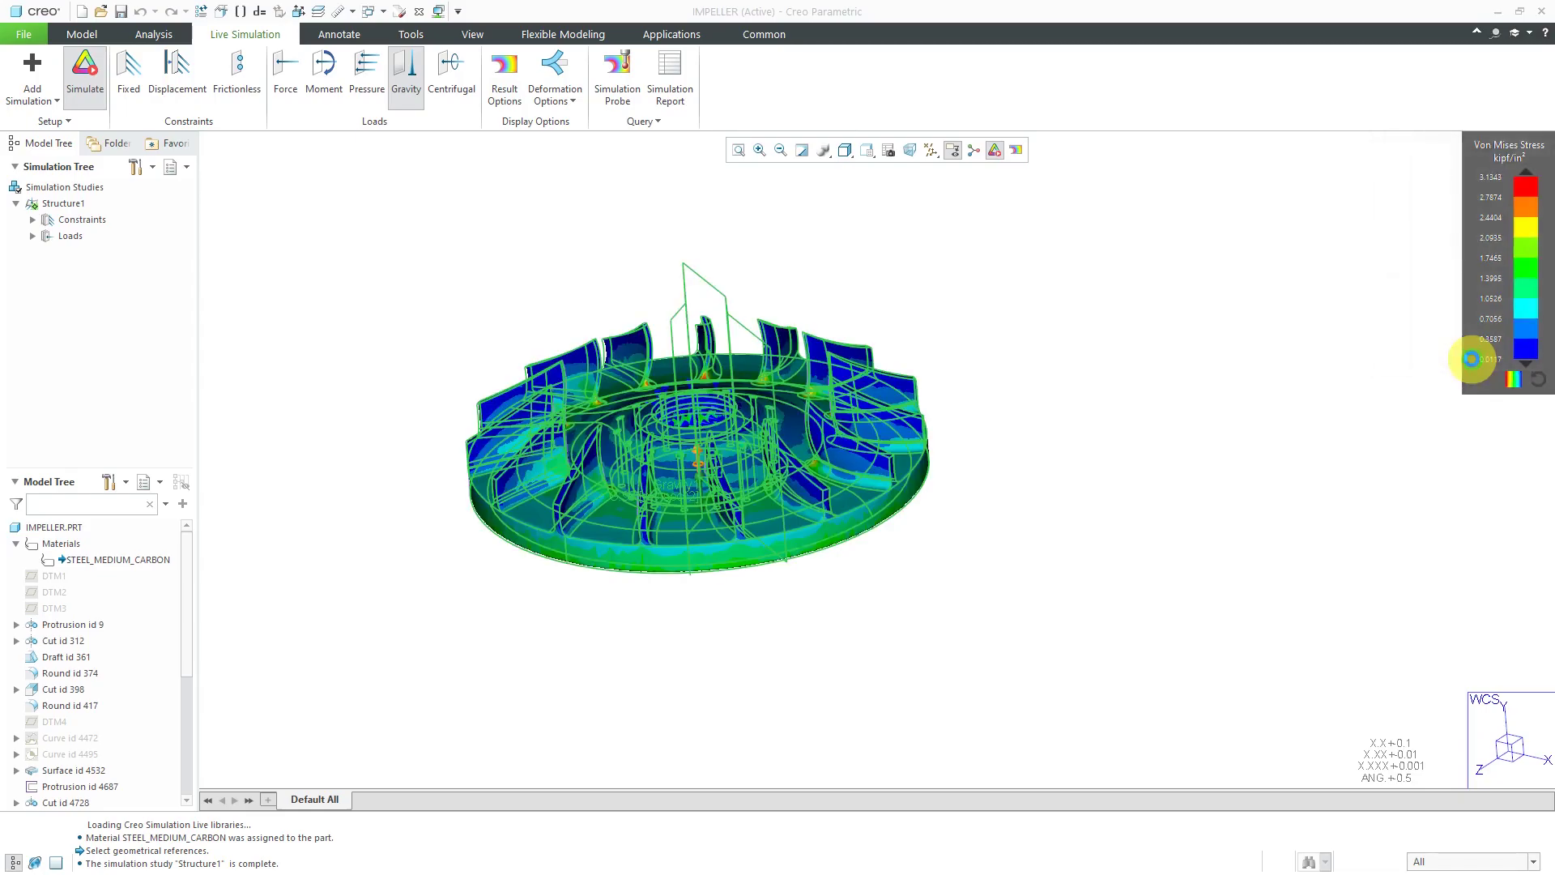
{"action": "left_click", "coordinate": [1193, 414]}
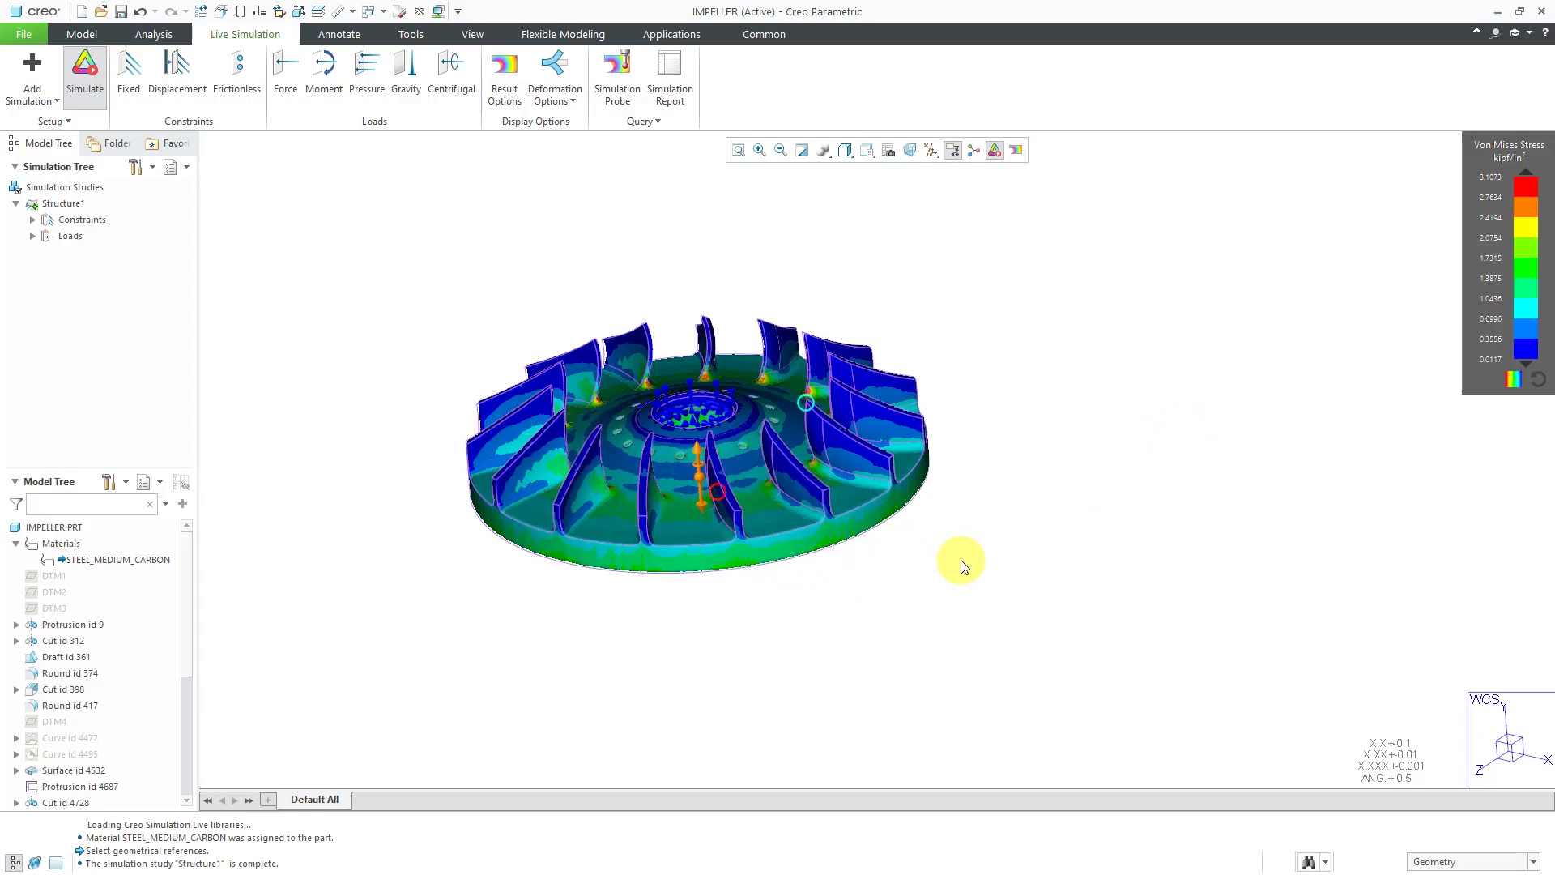
{"action": "mouse_move", "coordinate": [858, 482]}
{"action": "middle_mouse_down"}
{"action": "mouse_move", "coordinate": [909, 475]}
{"action": "mouse_move", "coordinate": [867, 502]}
{"action": "middle_mouse_up"}
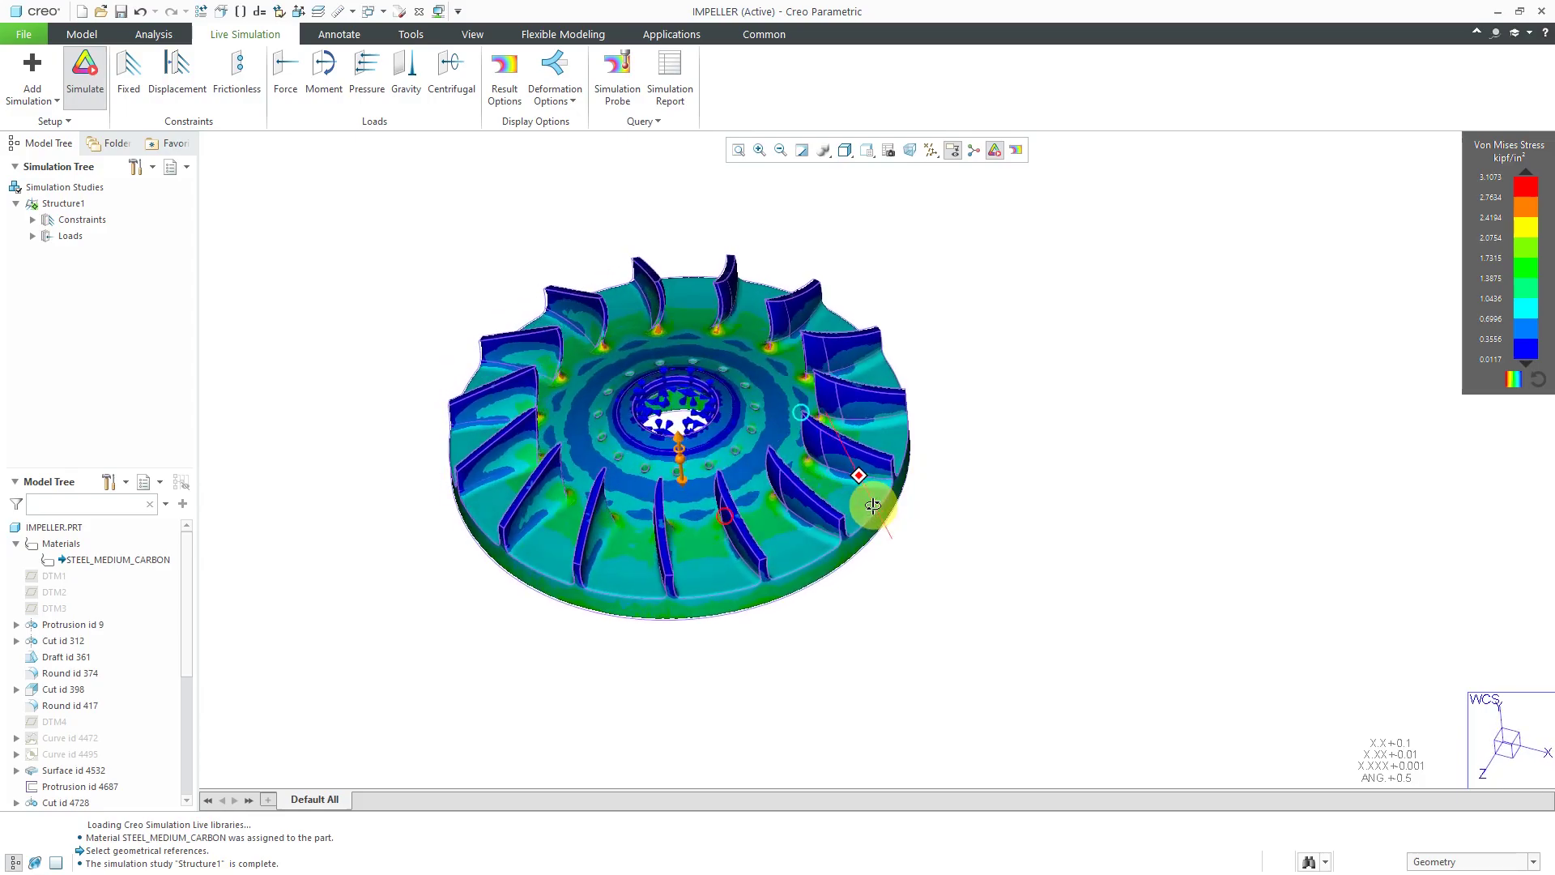
{"action": "scroll", "coordinate": [494, 330], "scroll_direction": "up", "scroll_amount": 3}
{"action": "scroll", "coordinate": [525, 396], "scroll_direction": "up", "scroll_amount": 2}
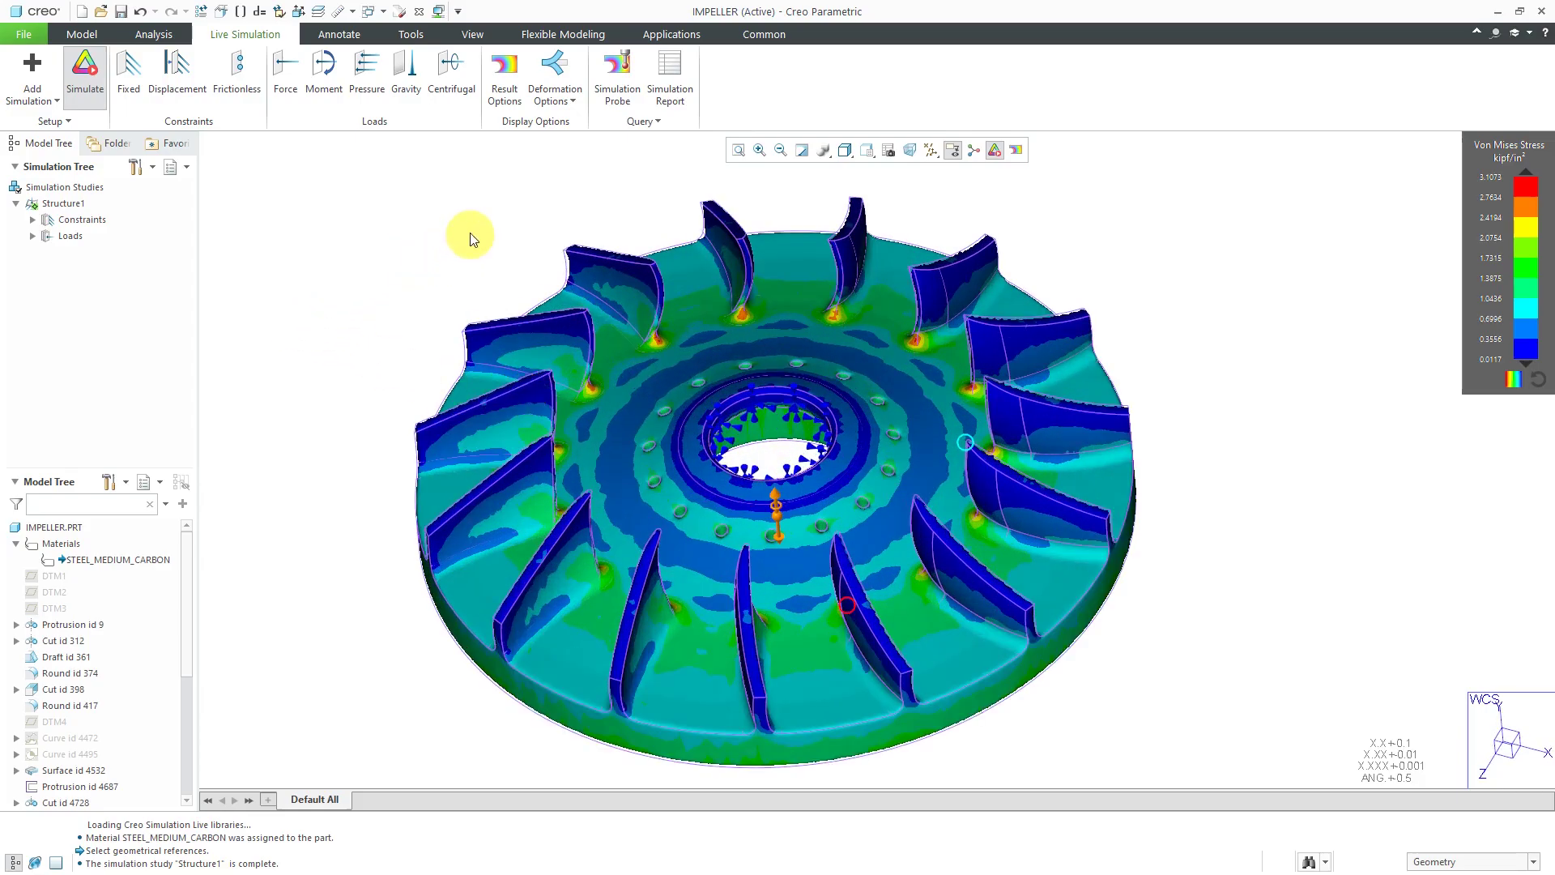
Step: Play and stop the deformation animation, then list the Centrifugal1 and Gravity1 loads
{"action": "left_click", "coordinate": [507, 98]}
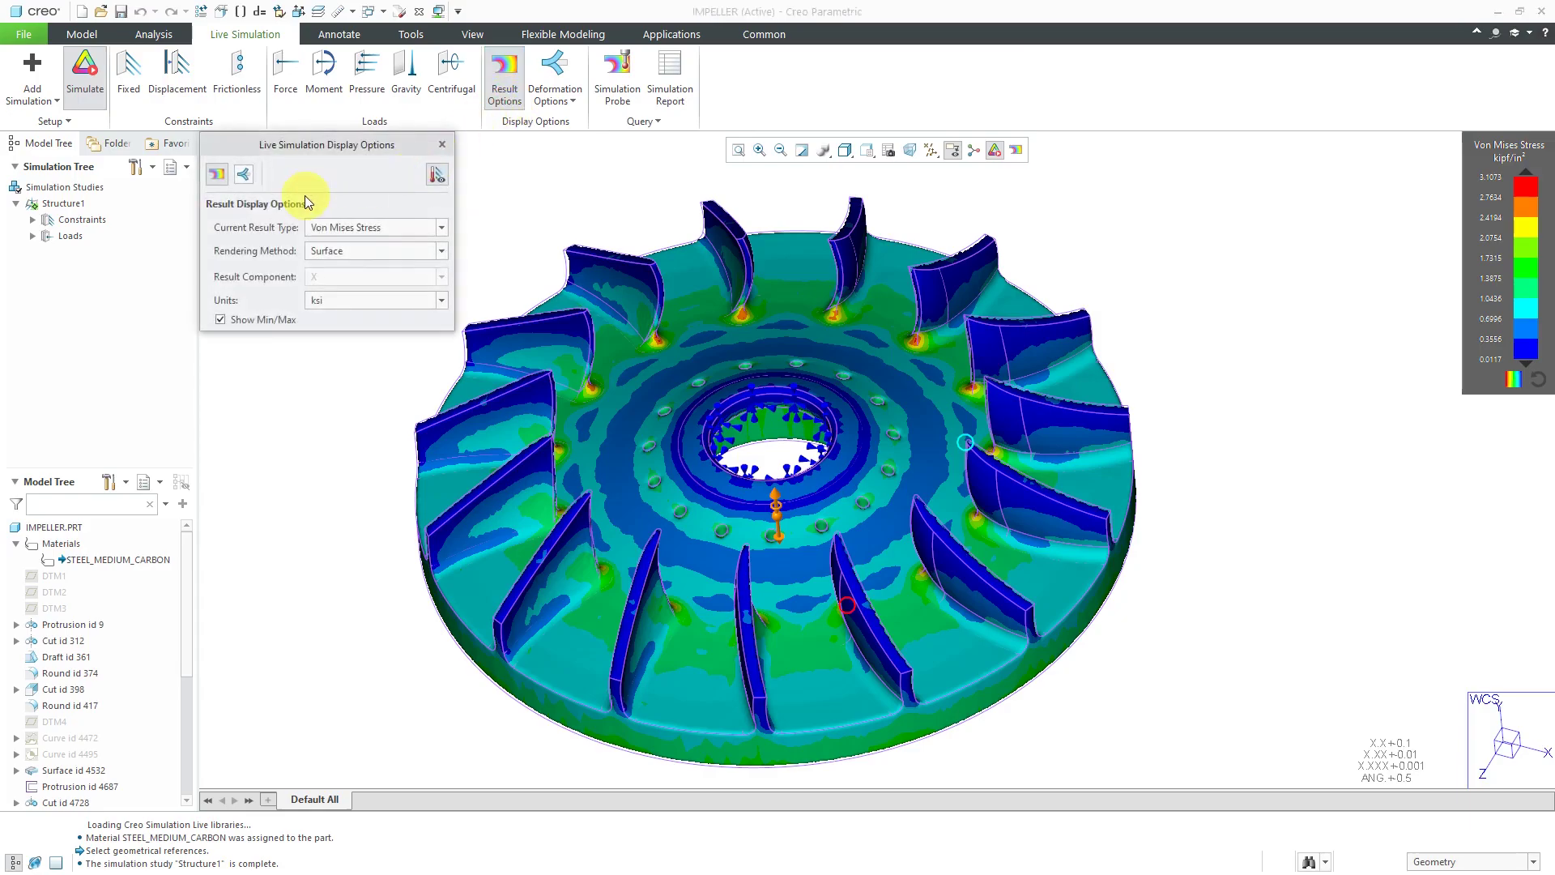
{"action": "left_click", "coordinate": [245, 173]}
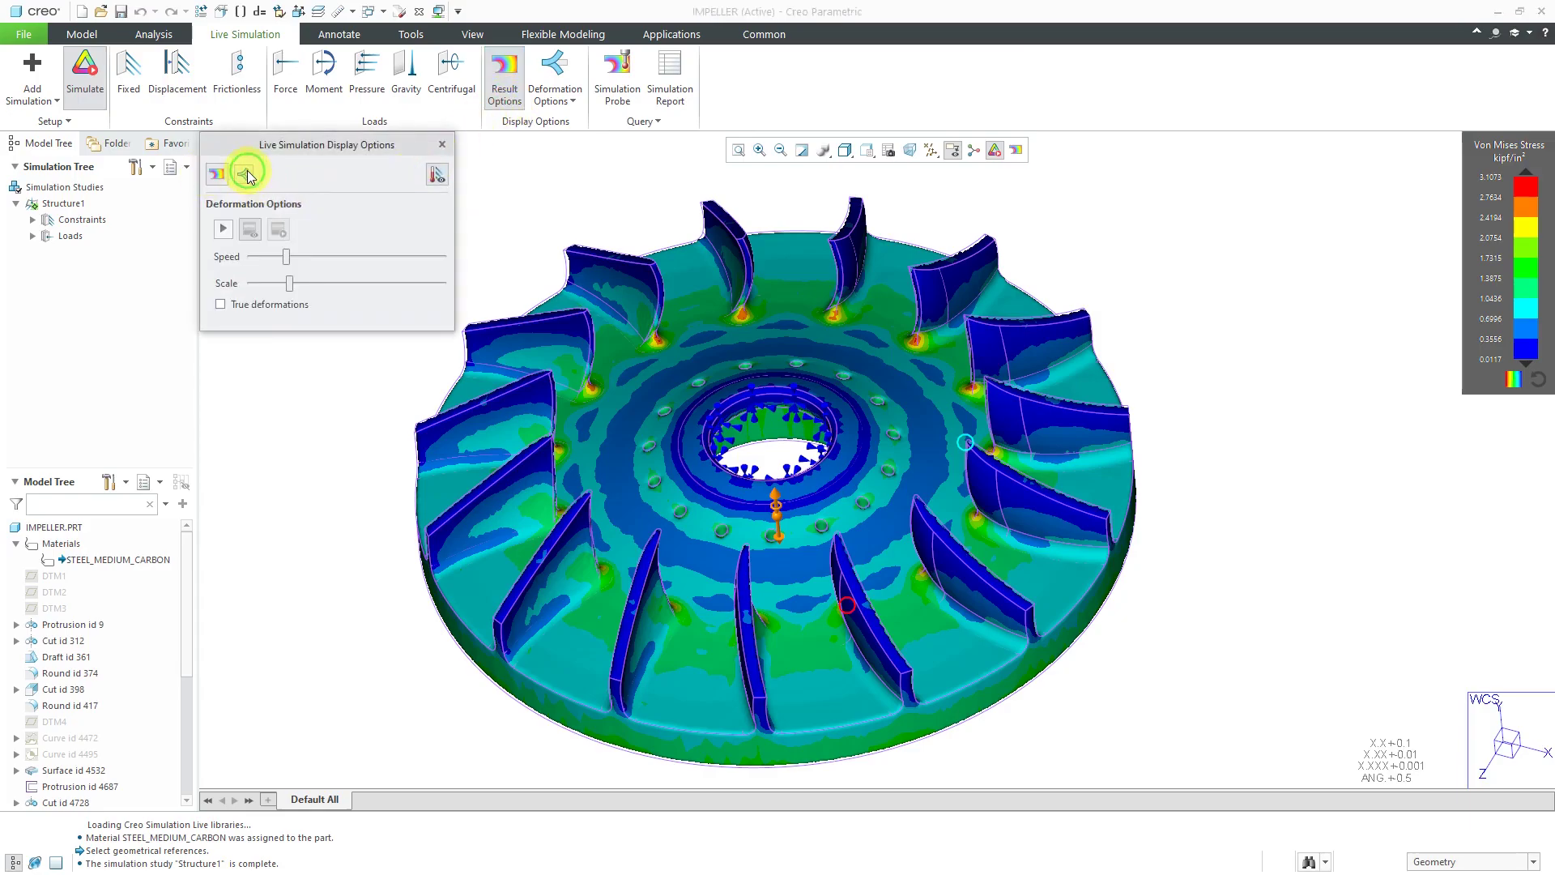
{"action": "left_click", "coordinate": [225, 229]}
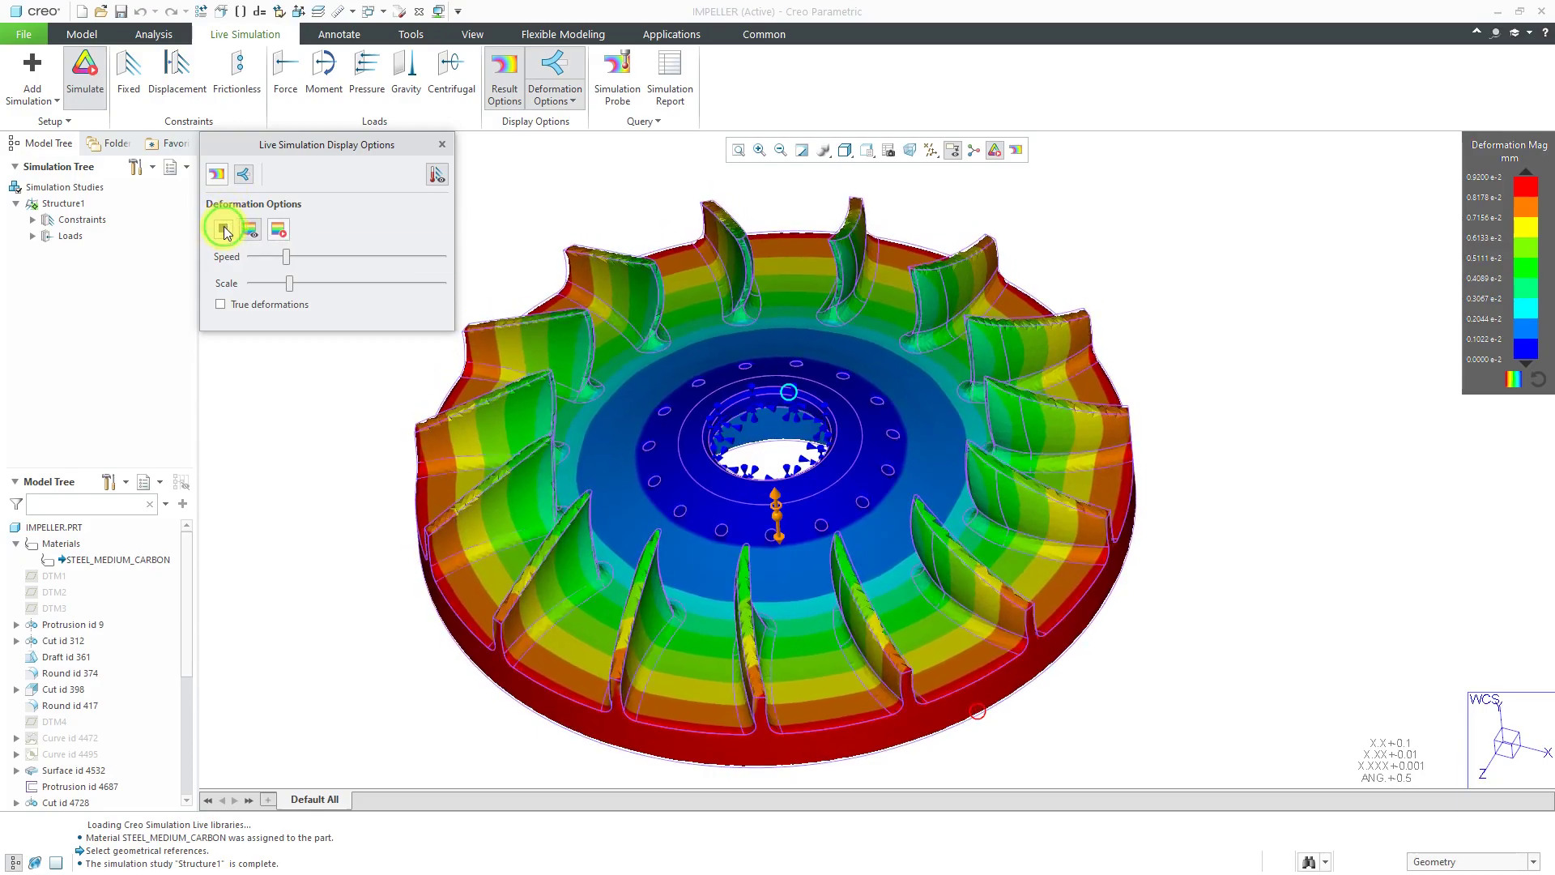
{"action": "left_click", "coordinate": [224, 228]}
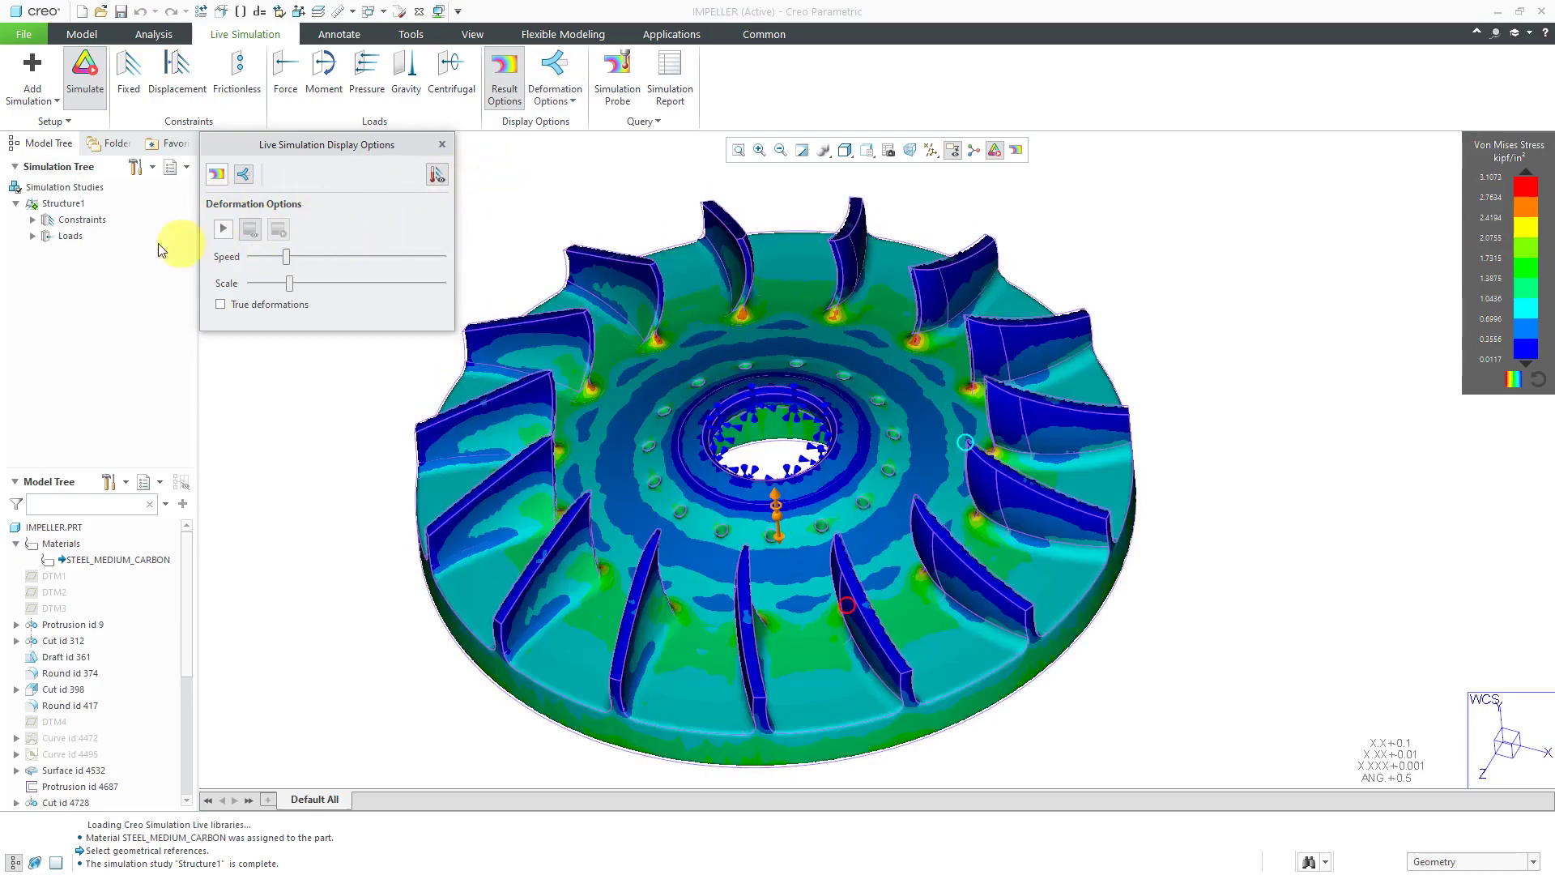
{"action": "left_click", "coordinate": [33, 236]}
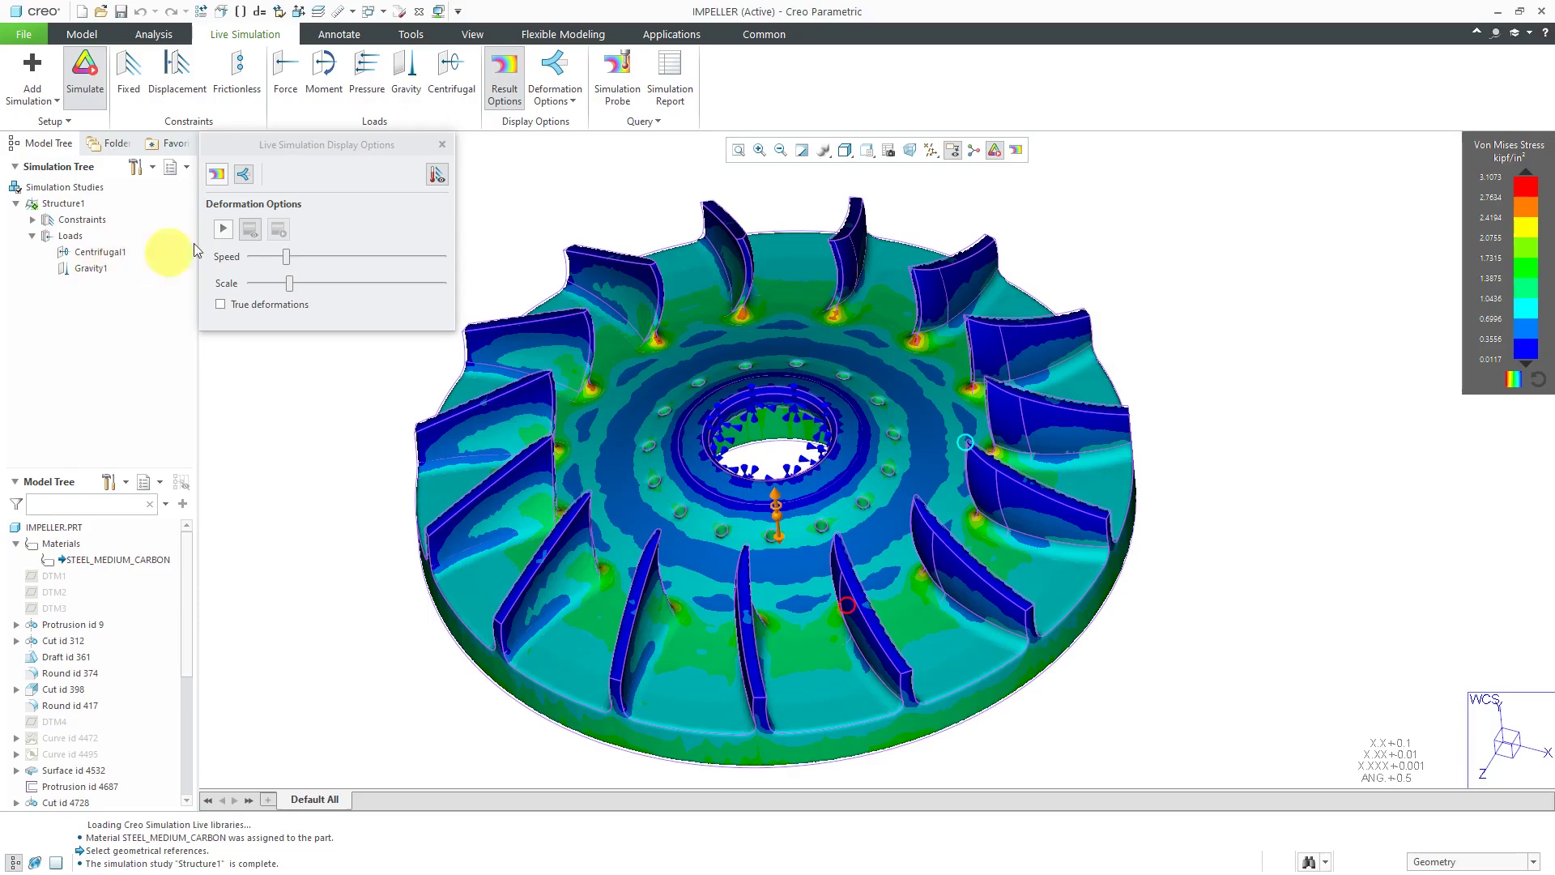
Step: Add an unconstrained Modal1 study to the impeller
{"action": "left_click", "coordinate": [441, 146]}
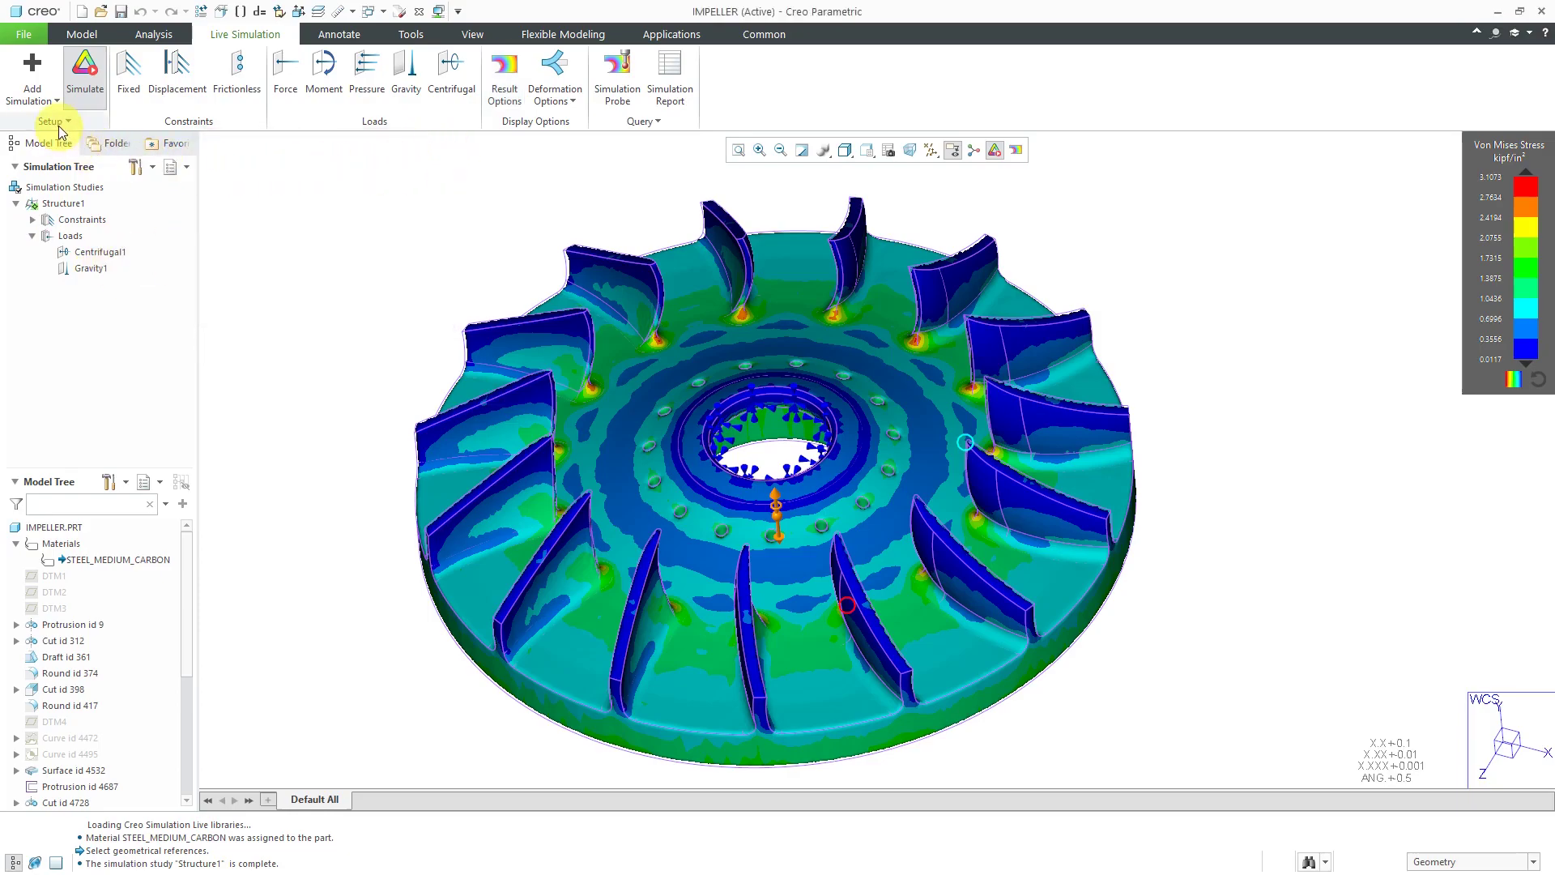
{"action": "left_click", "coordinate": [50, 103]}
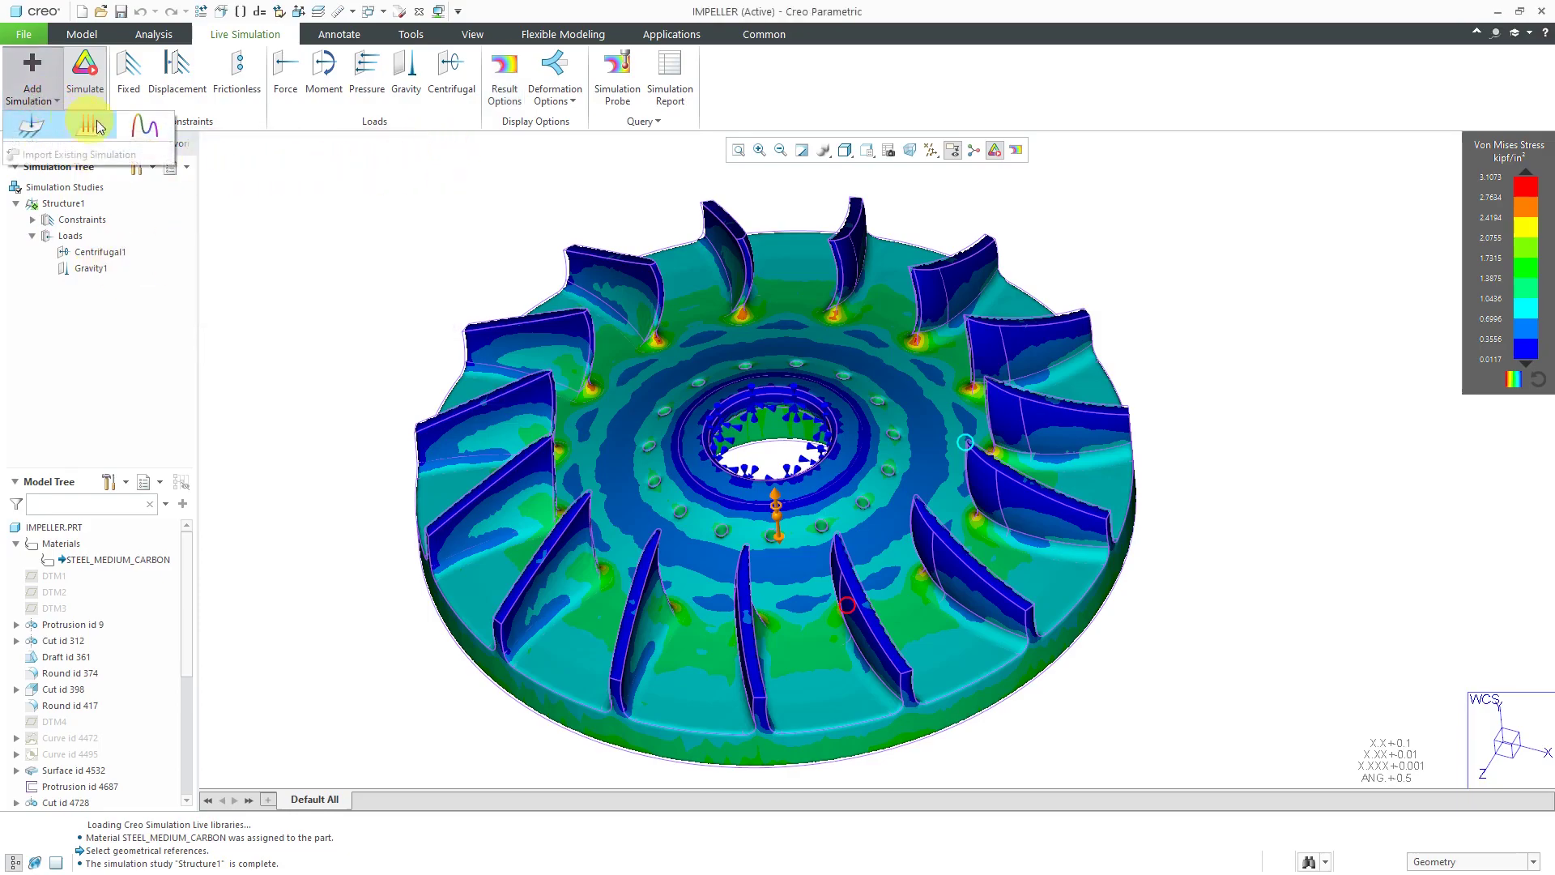
{"action": "left_click", "coordinate": [144, 128]}
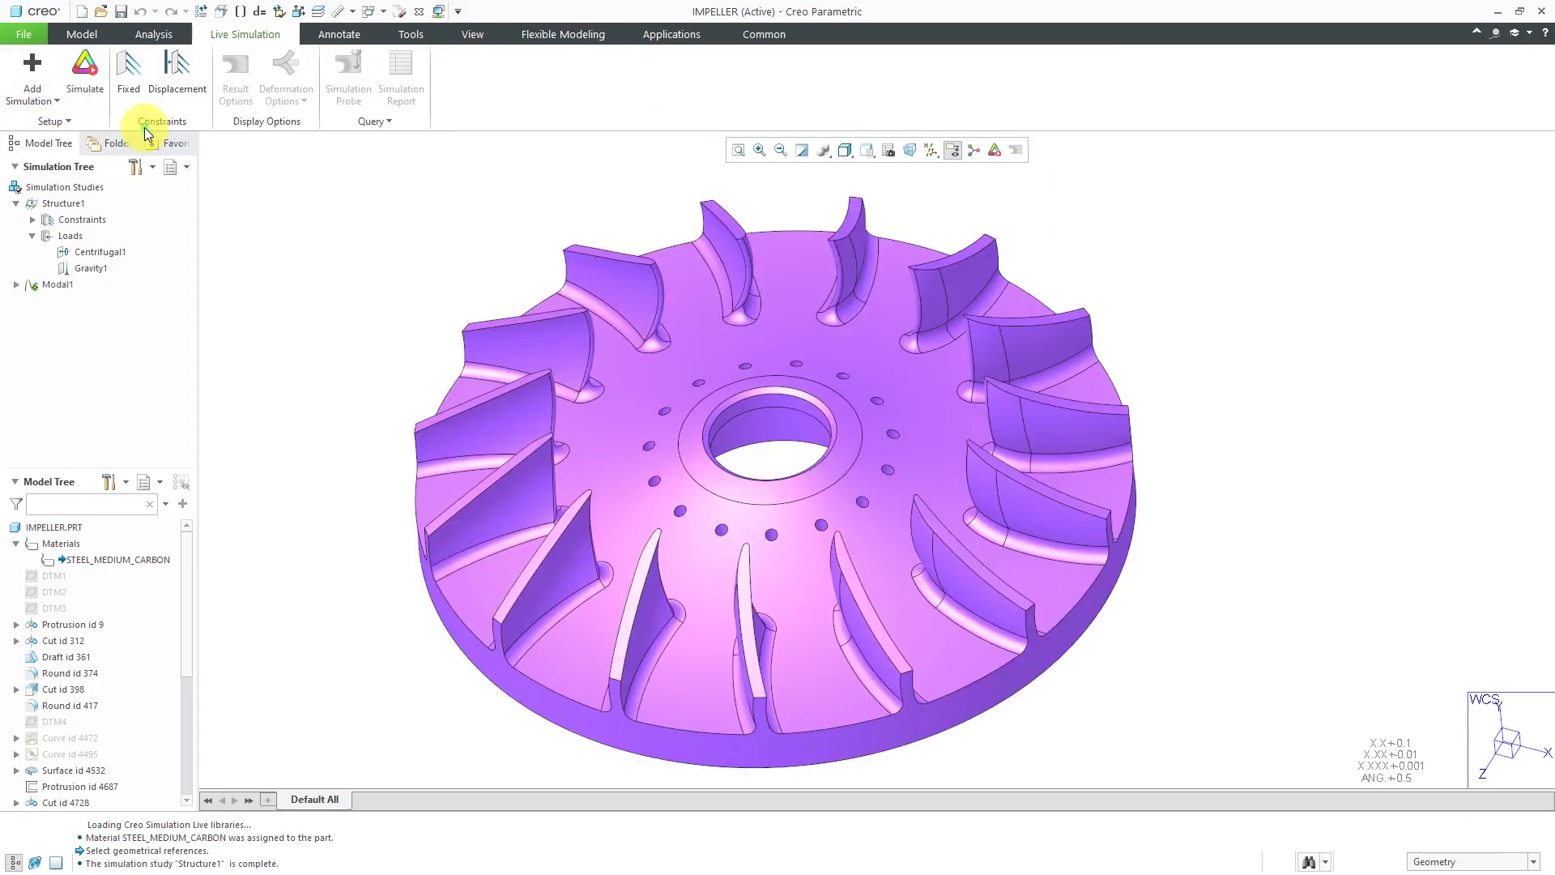
Step: Run Modal1 to show the 1,481.4 Hz mode shape, with the deformation legend beside the model
{"action": "left_click", "coordinate": [17, 285]}
{"action": "left_click", "coordinate": [88, 86]}
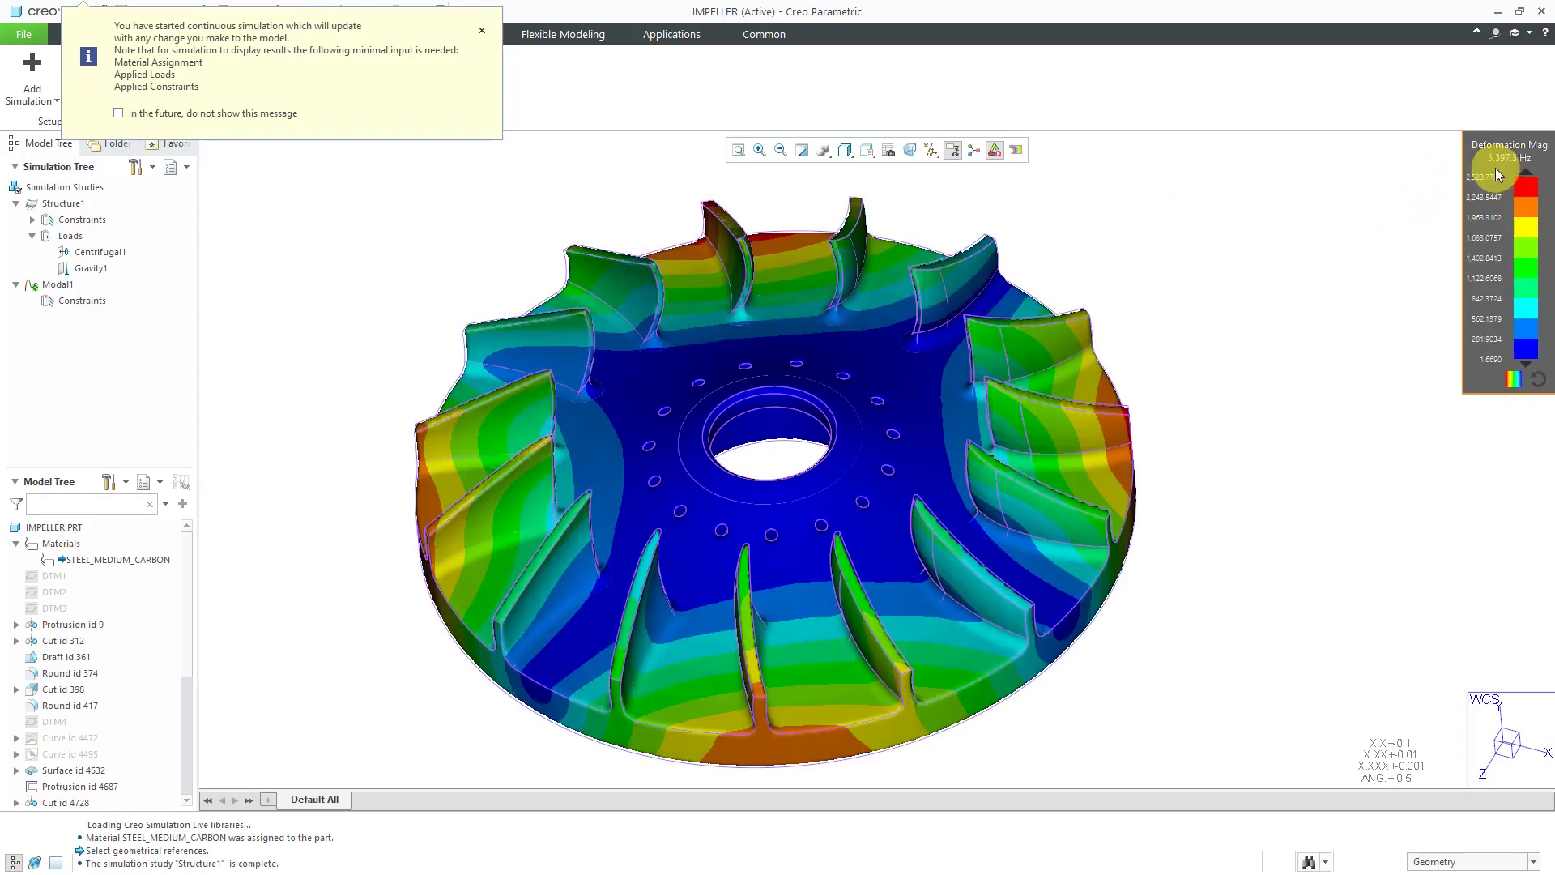
{"action": "left_click_drag", "start_coordinate": [1458, 164], "coordinate": [1124, 213]}
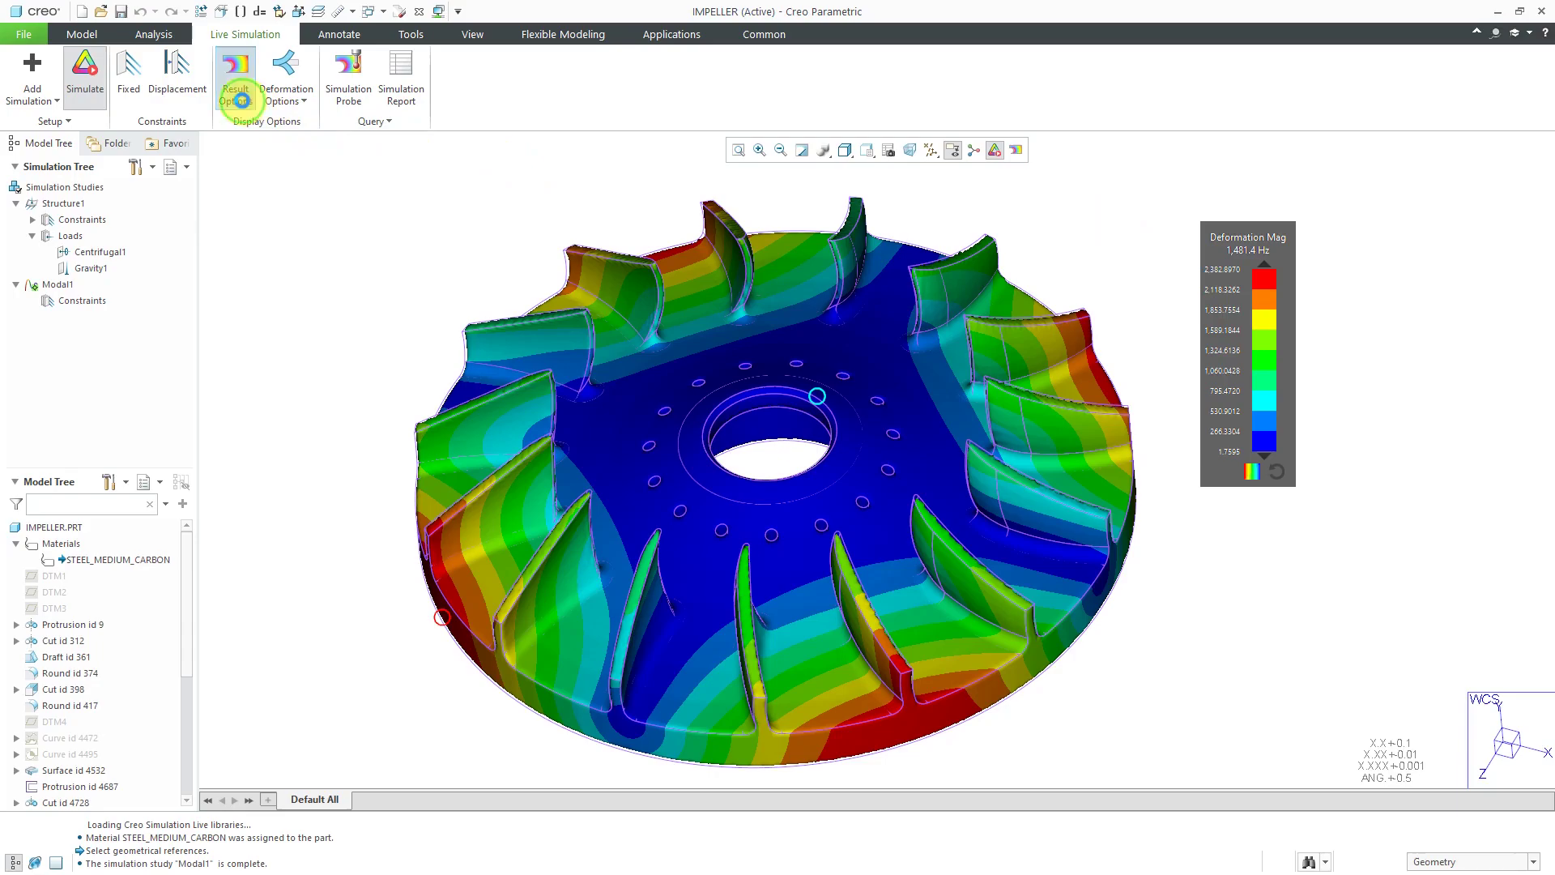
Step: Animate the 1,481.4 Hz mode shape, viewed from above, with an increased deformation scale
{"action": "left_click", "coordinate": [236, 91]}
{"action": "left_click", "coordinate": [243, 174]}
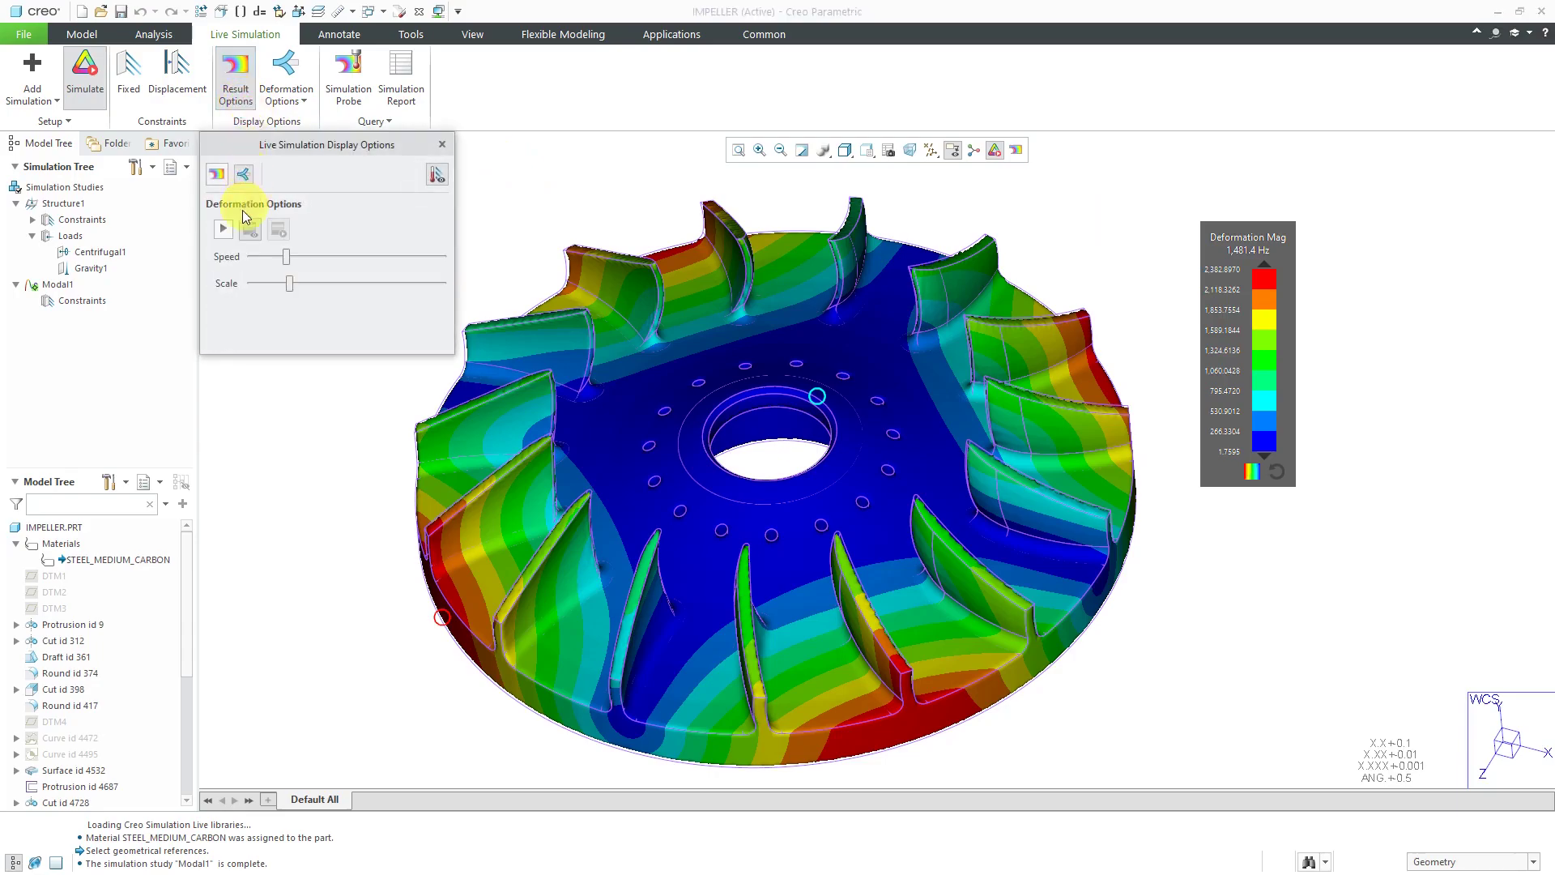
{"action": "left_click", "coordinate": [223, 230]}
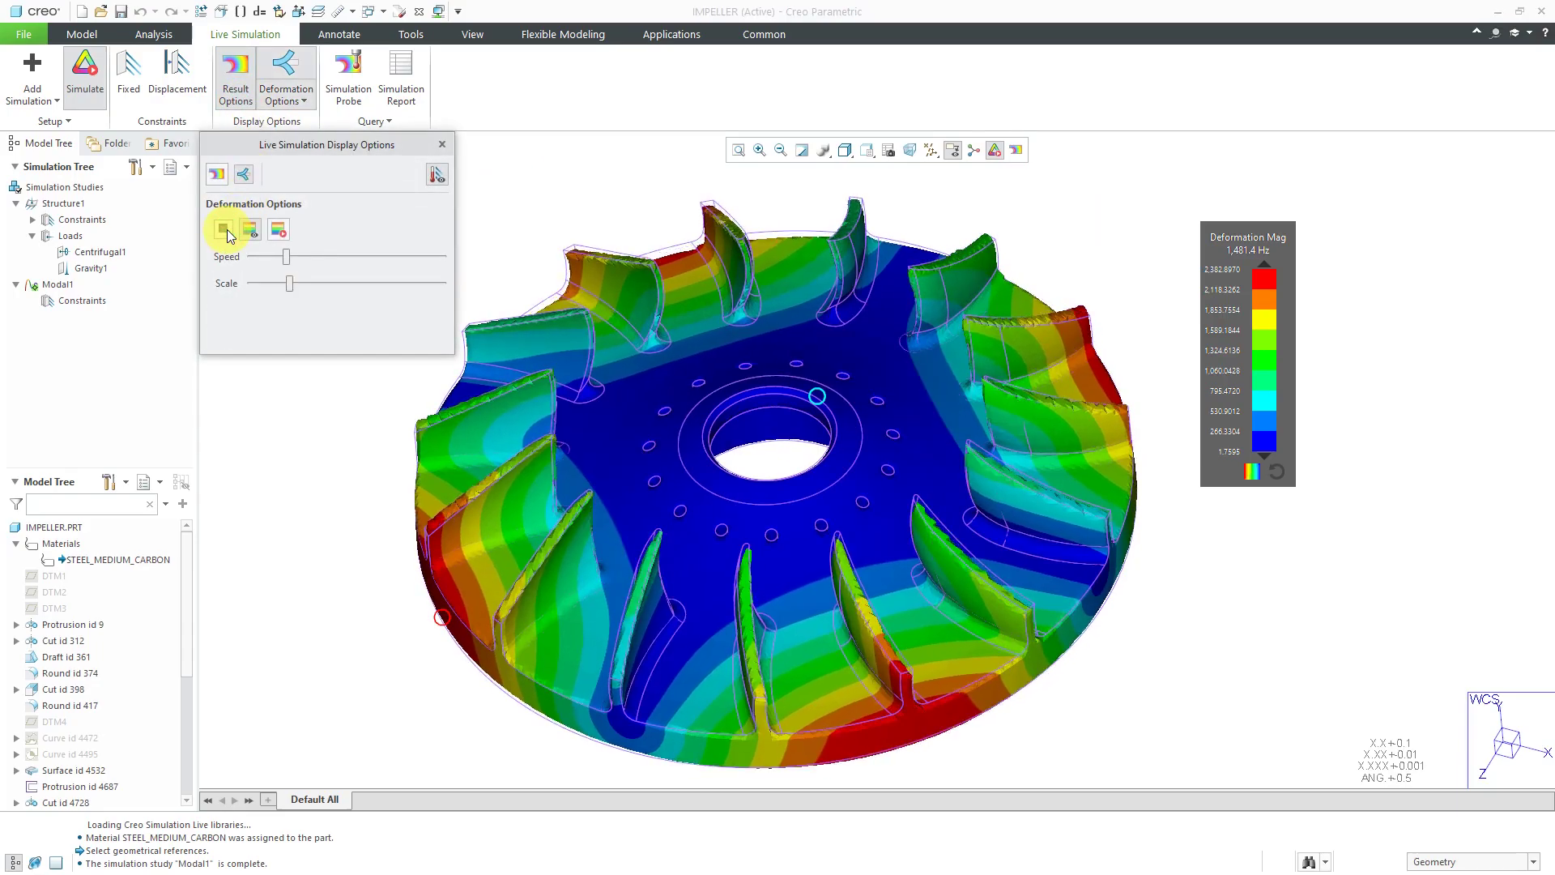
{"action": "mouse_move", "coordinate": [747, 406]}
{"action": "middle_mouse_down"}
{"action": "mouse_move", "coordinate": [766, 457]}
{"action": "mouse_move", "coordinate": [842, 406]}
{"action": "mouse_move", "coordinate": [805, 374]}
{"action": "middle_mouse_up"}
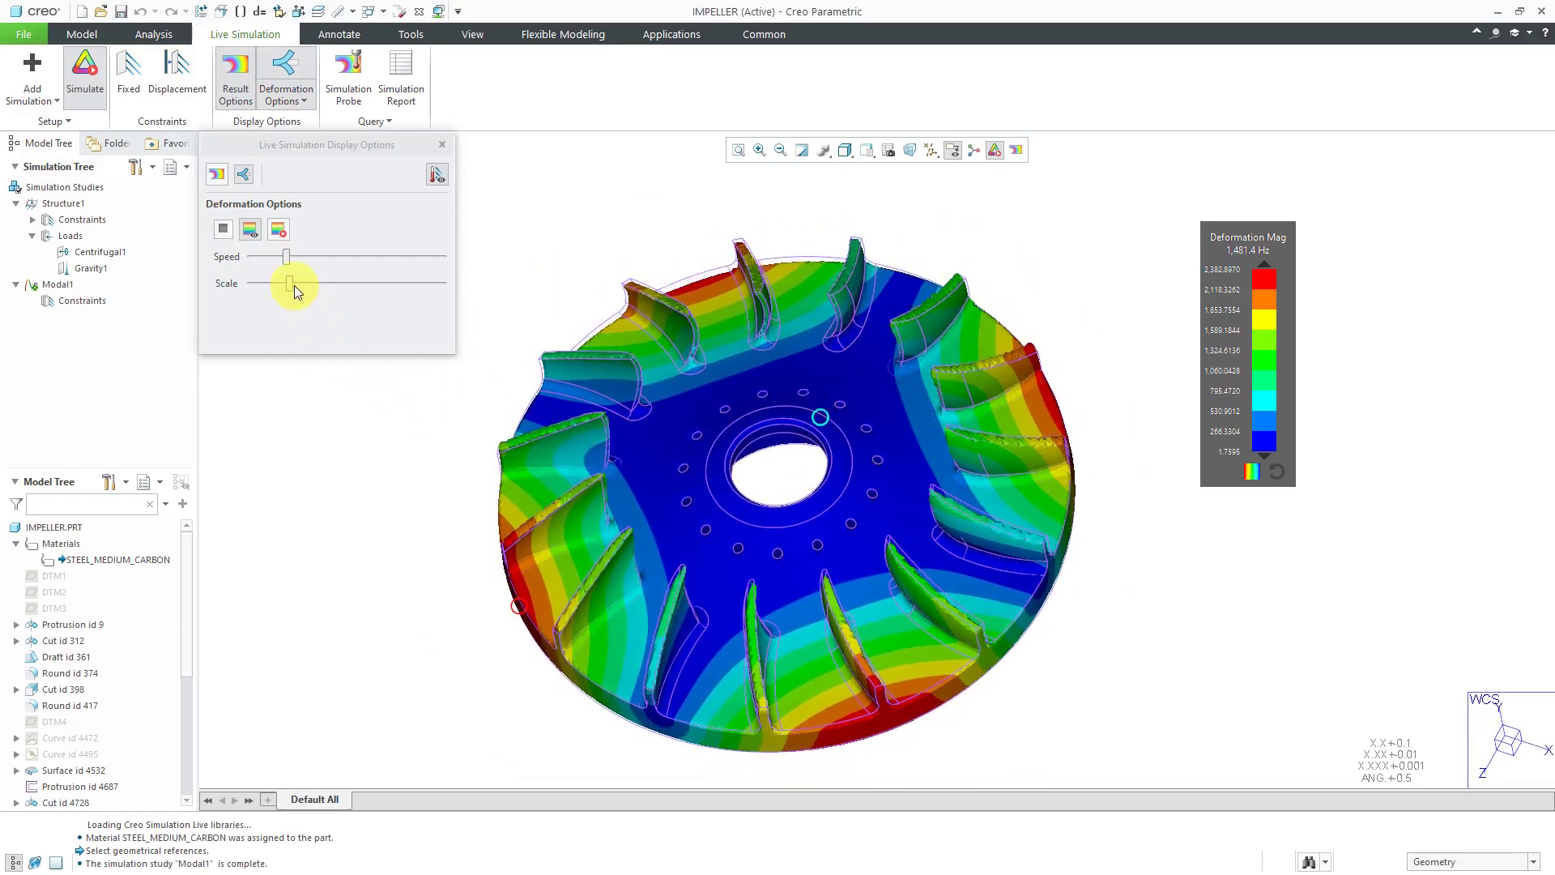
{"action": "left_click_drag", "start_coordinate": [288, 282], "coordinate": [319, 285]}
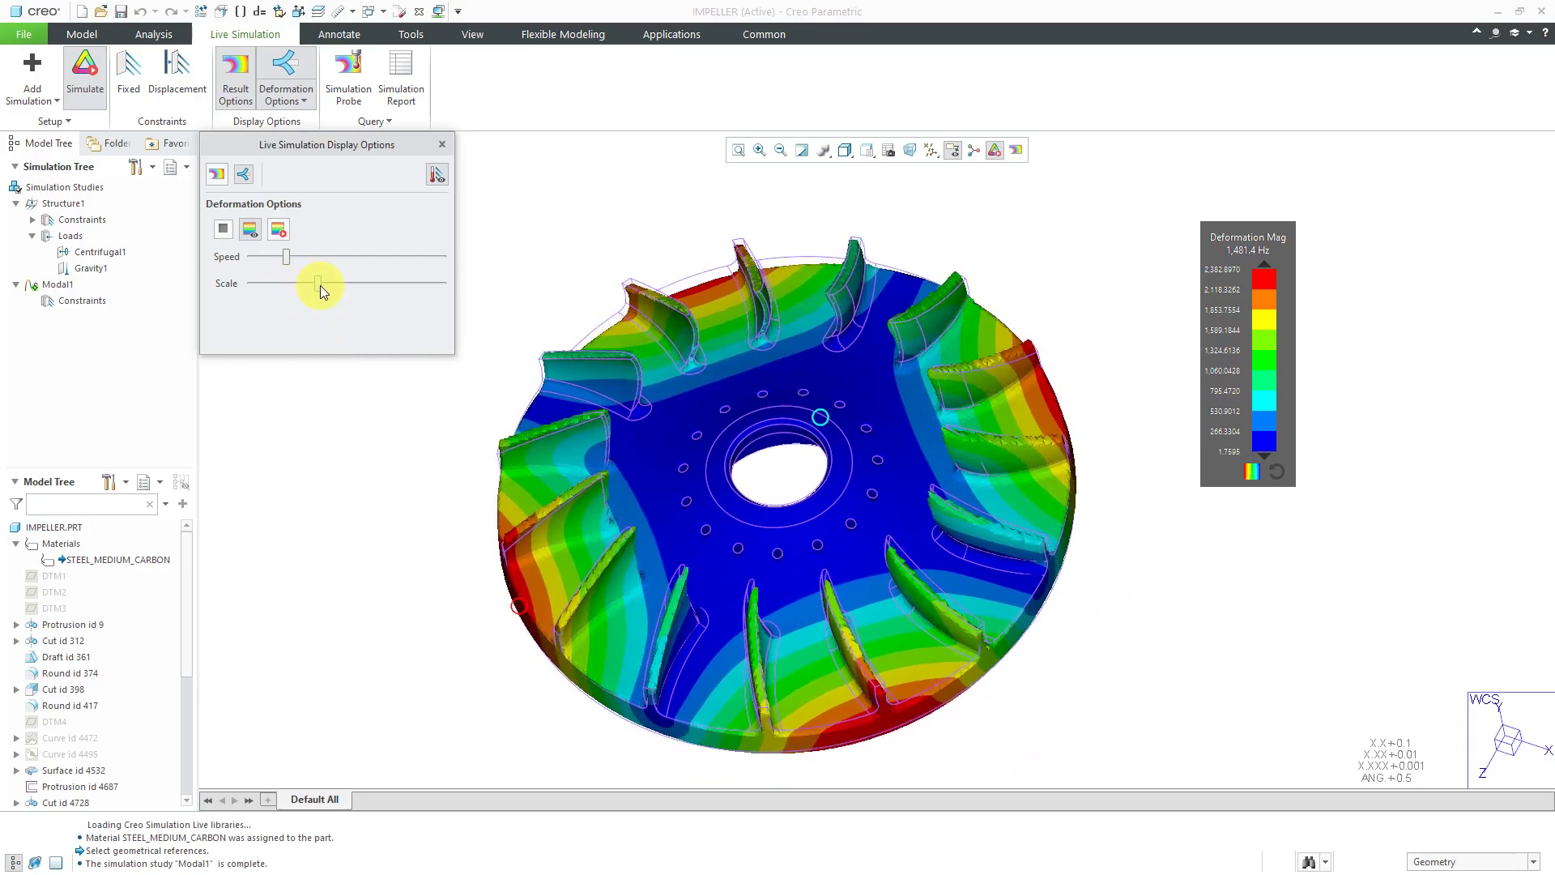
Step: Display the impeller's mode shapes 2, 3 and 4 in turn
{"action": "left_click", "coordinate": [218, 177]}
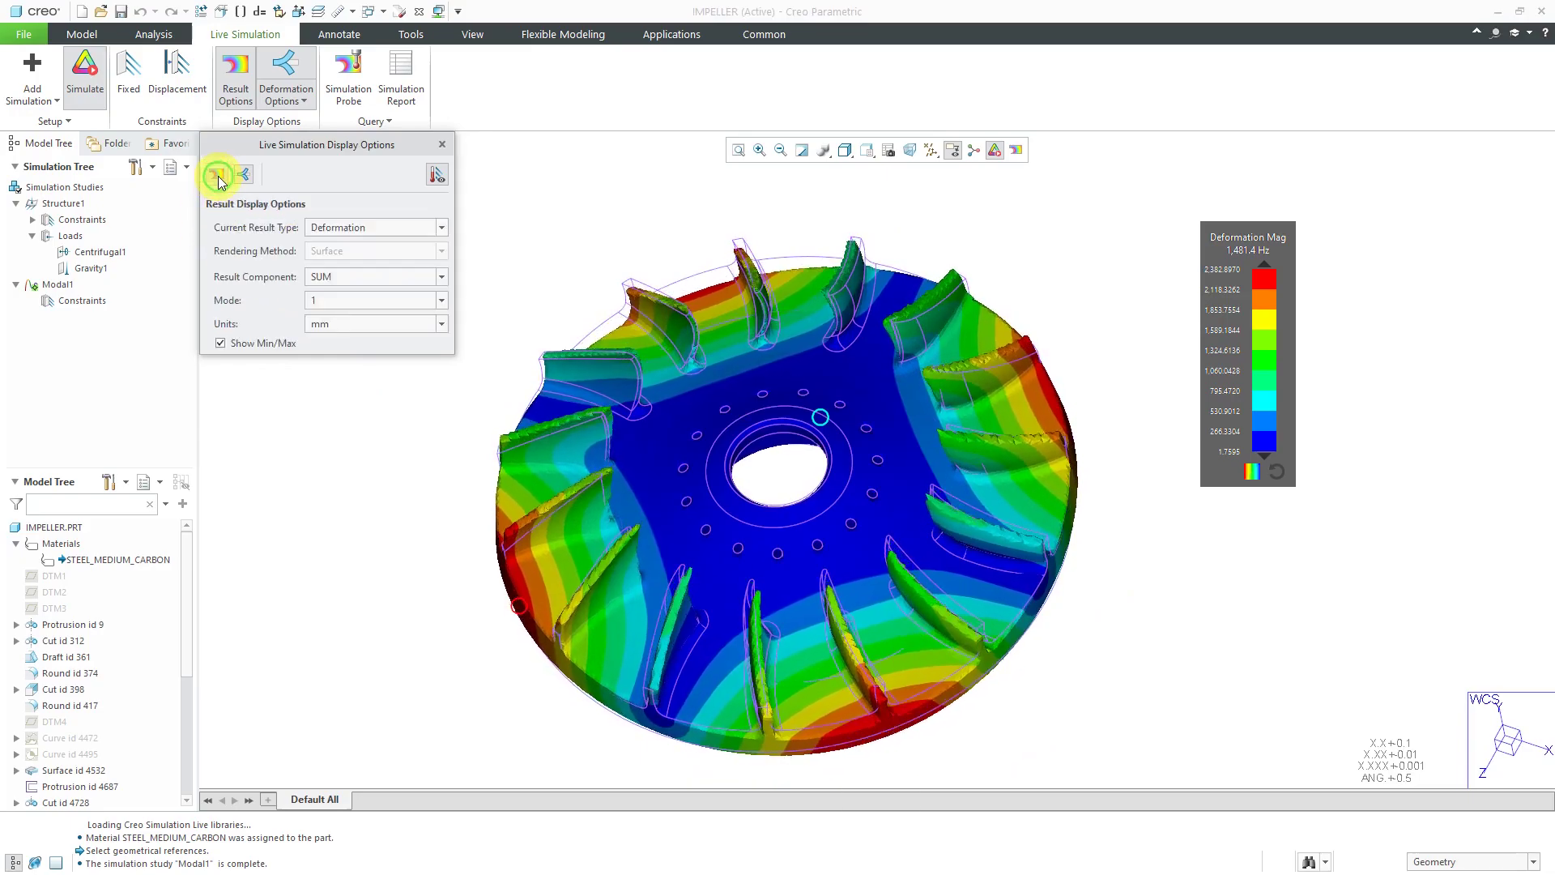
{"action": "left_click", "coordinate": [366, 300]}
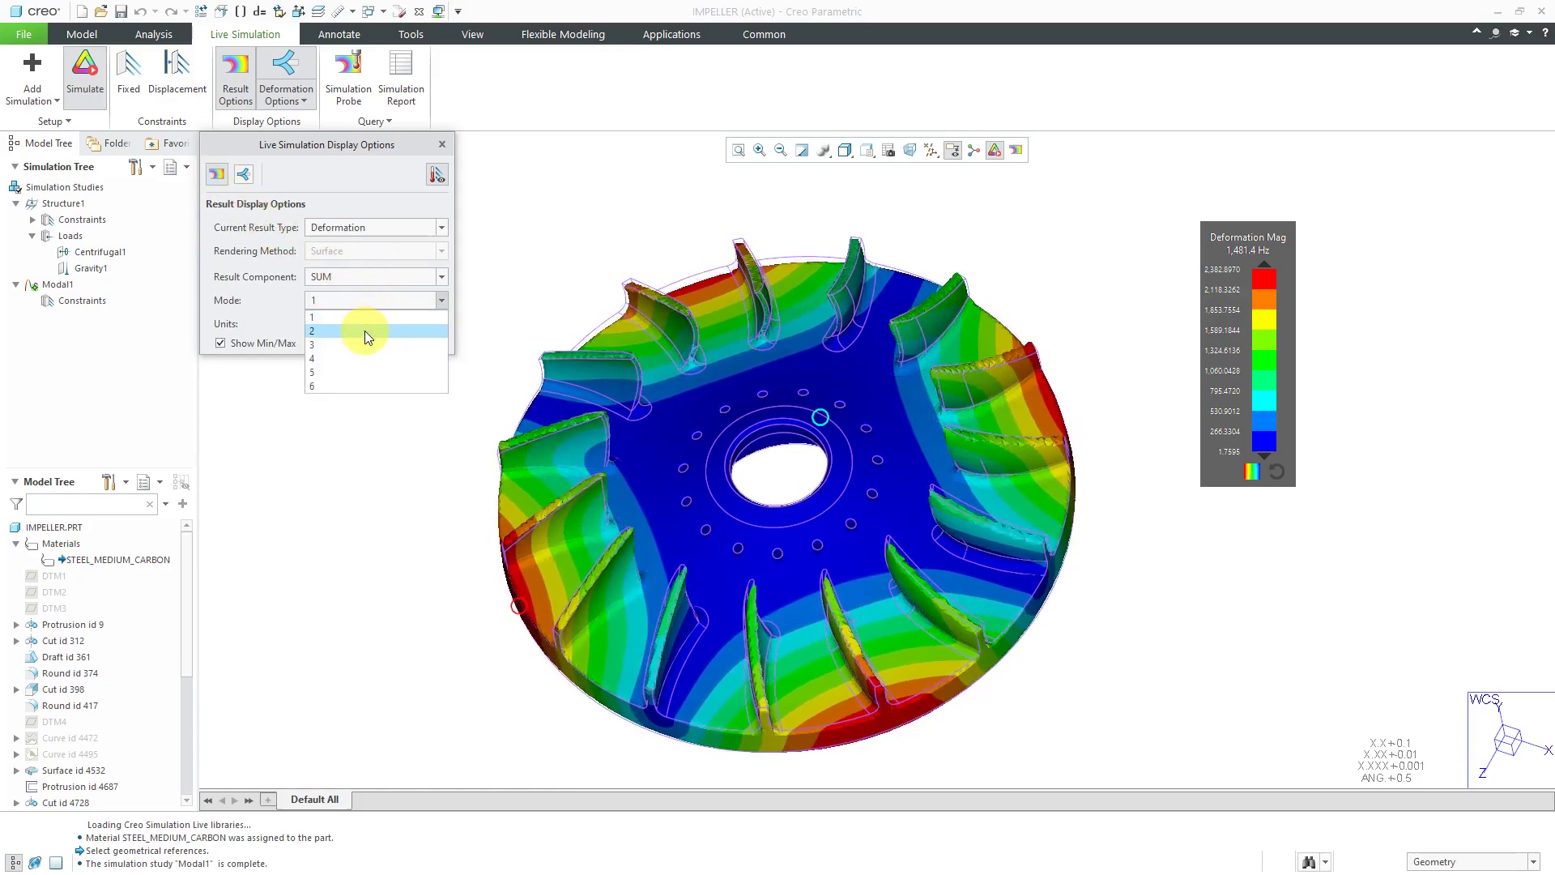
{"action": "left_click", "coordinate": [365, 330]}
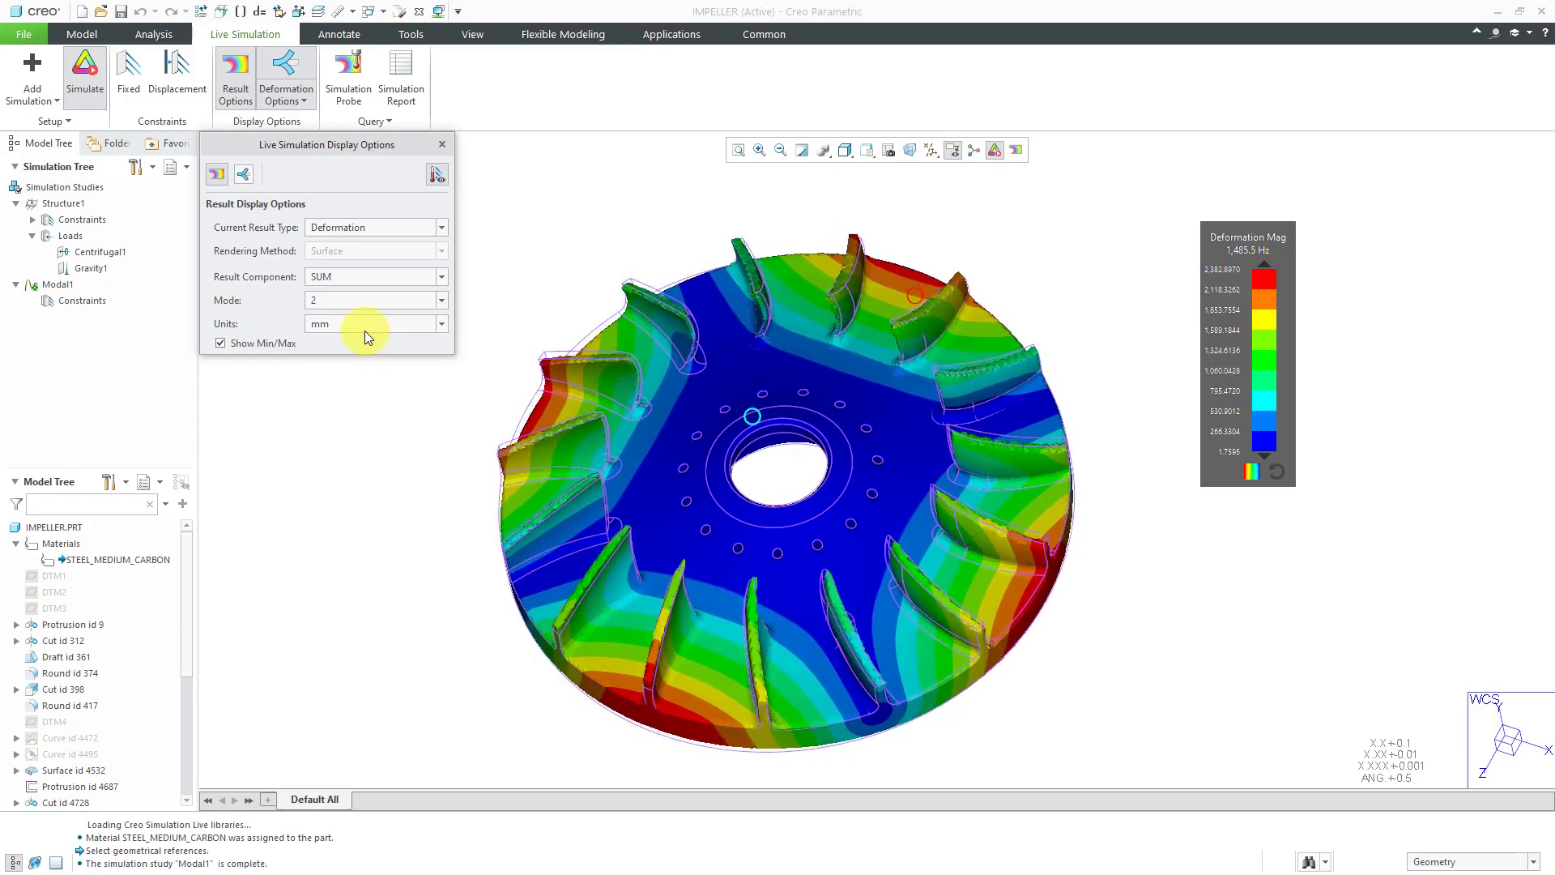
{"action": "left_click", "coordinate": [358, 304]}
{"action": "left_click", "coordinate": [347, 343]}
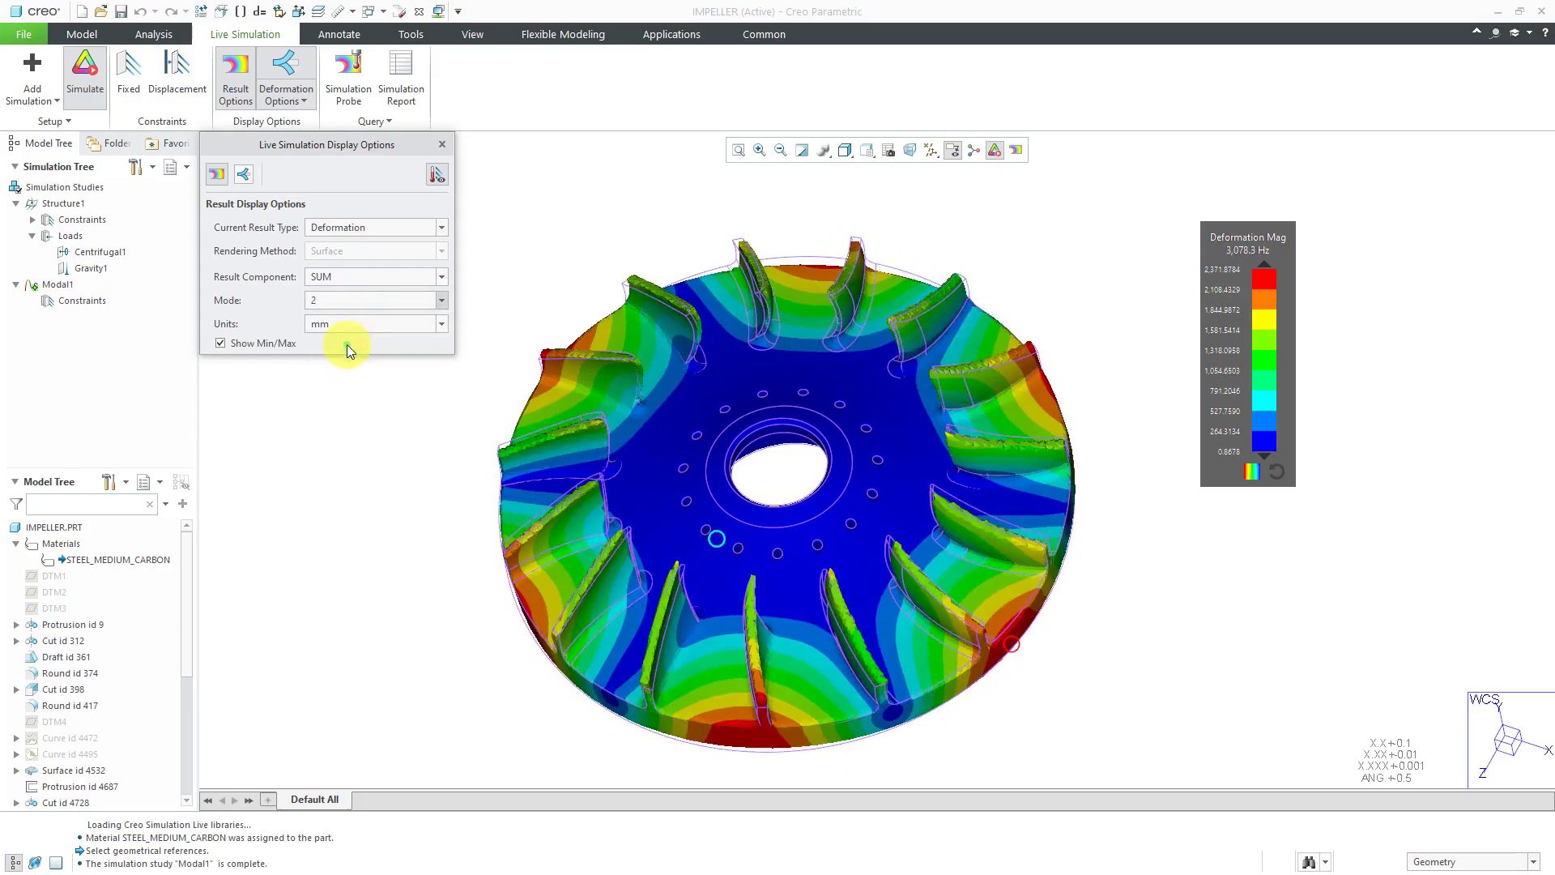
{"action": "left_click", "coordinate": [353, 300]}
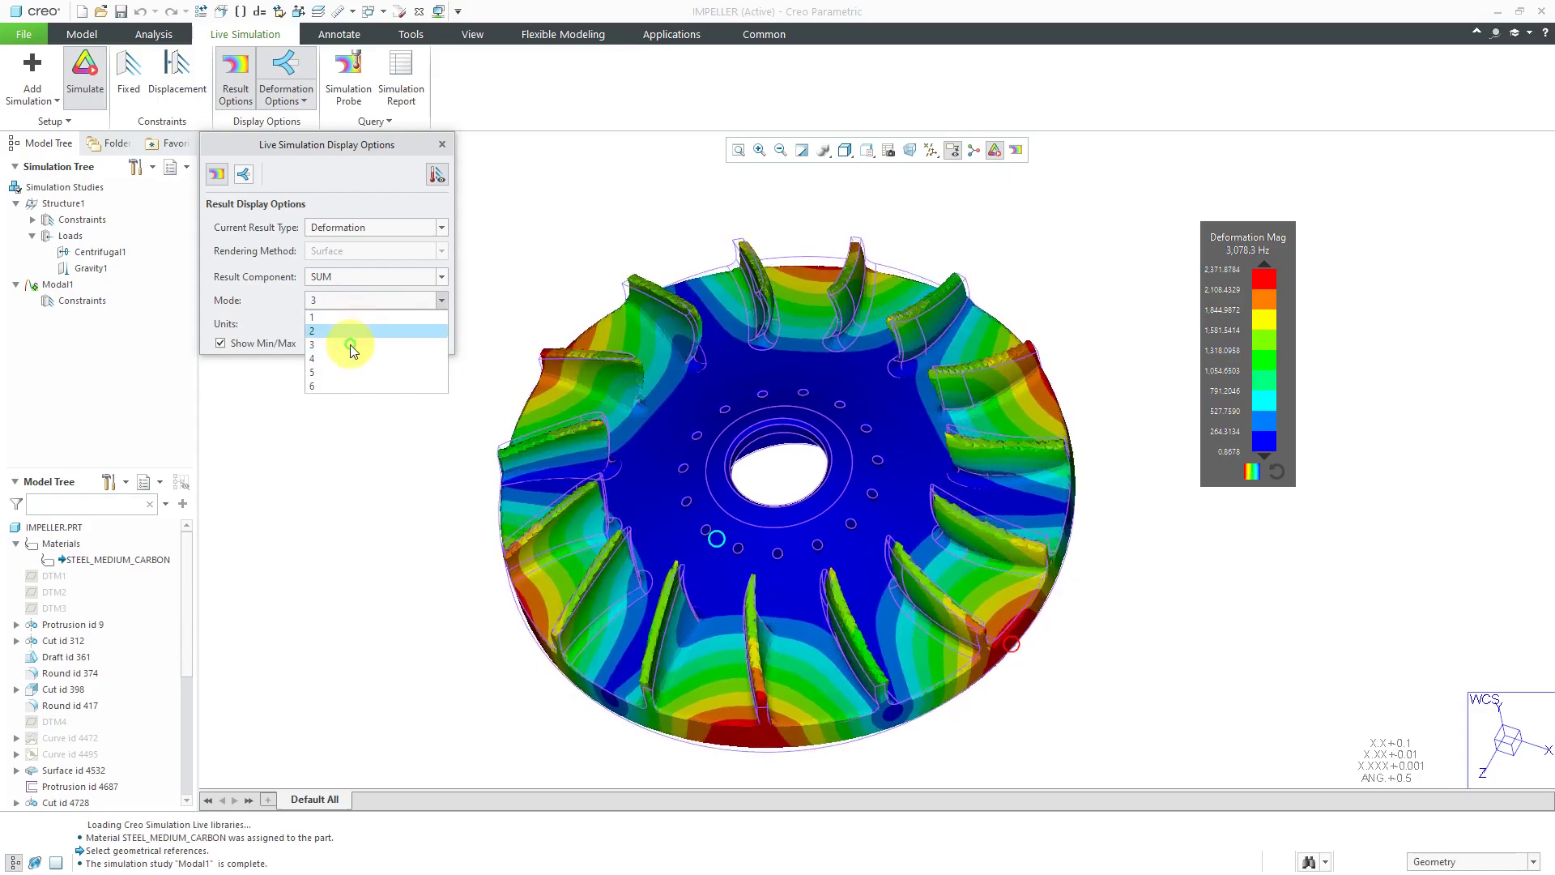
{"action": "left_click", "coordinate": [352, 363]}
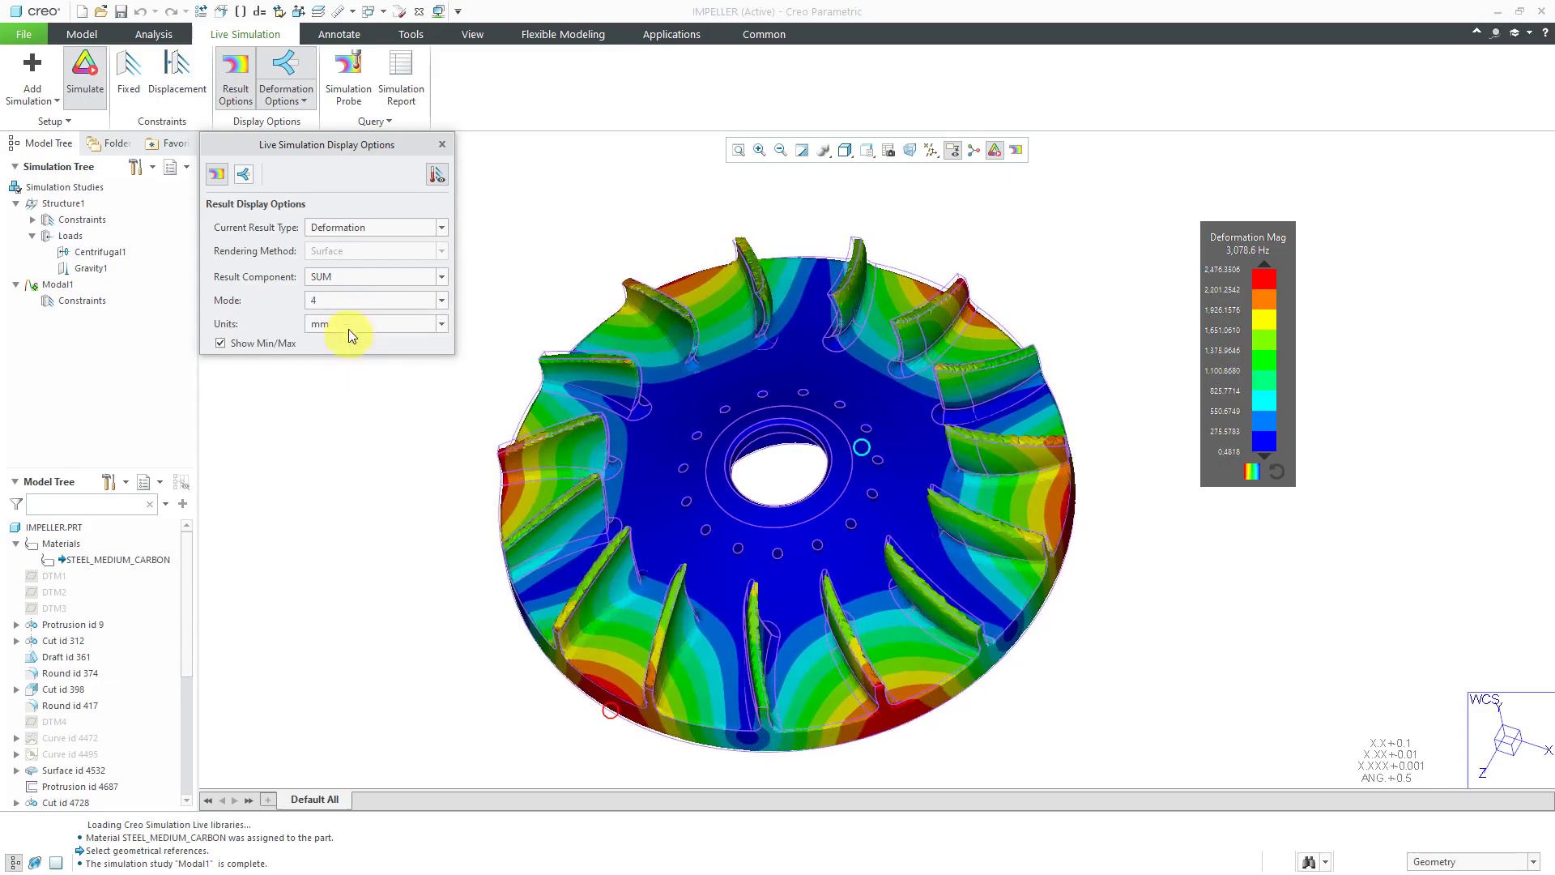
Step: Display mode 5 and the 4,115.9 Hz mode 6, then return to mode 1
{"action": "left_click", "coordinate": [346, 301]}
{"action": "left_click", "coordinate": [342, 370]}
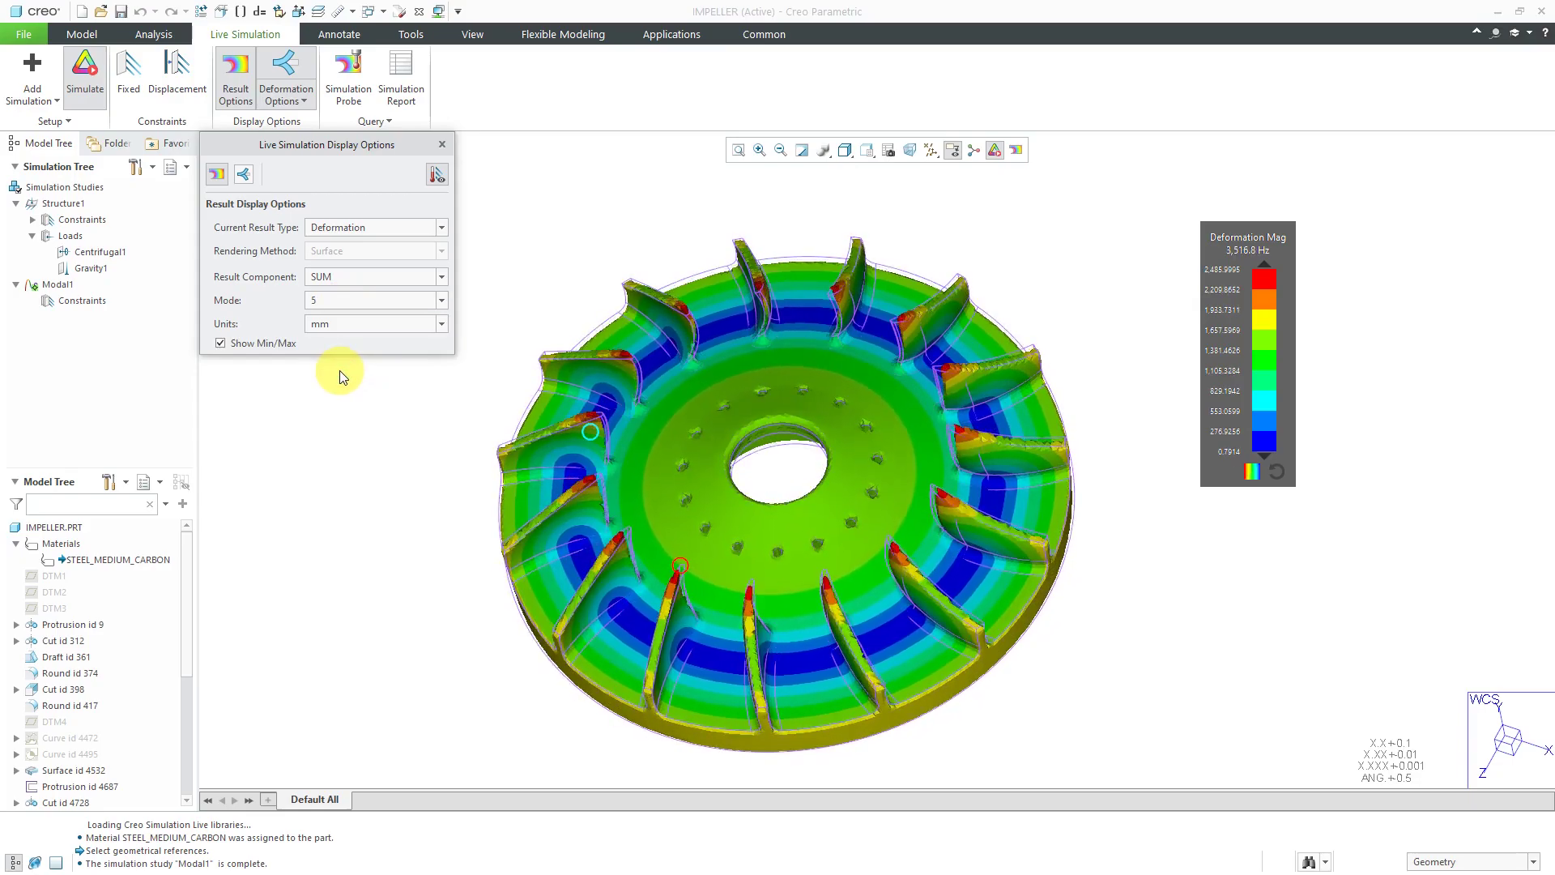
{"action": "left_click", "coordinate": [344, 300]}
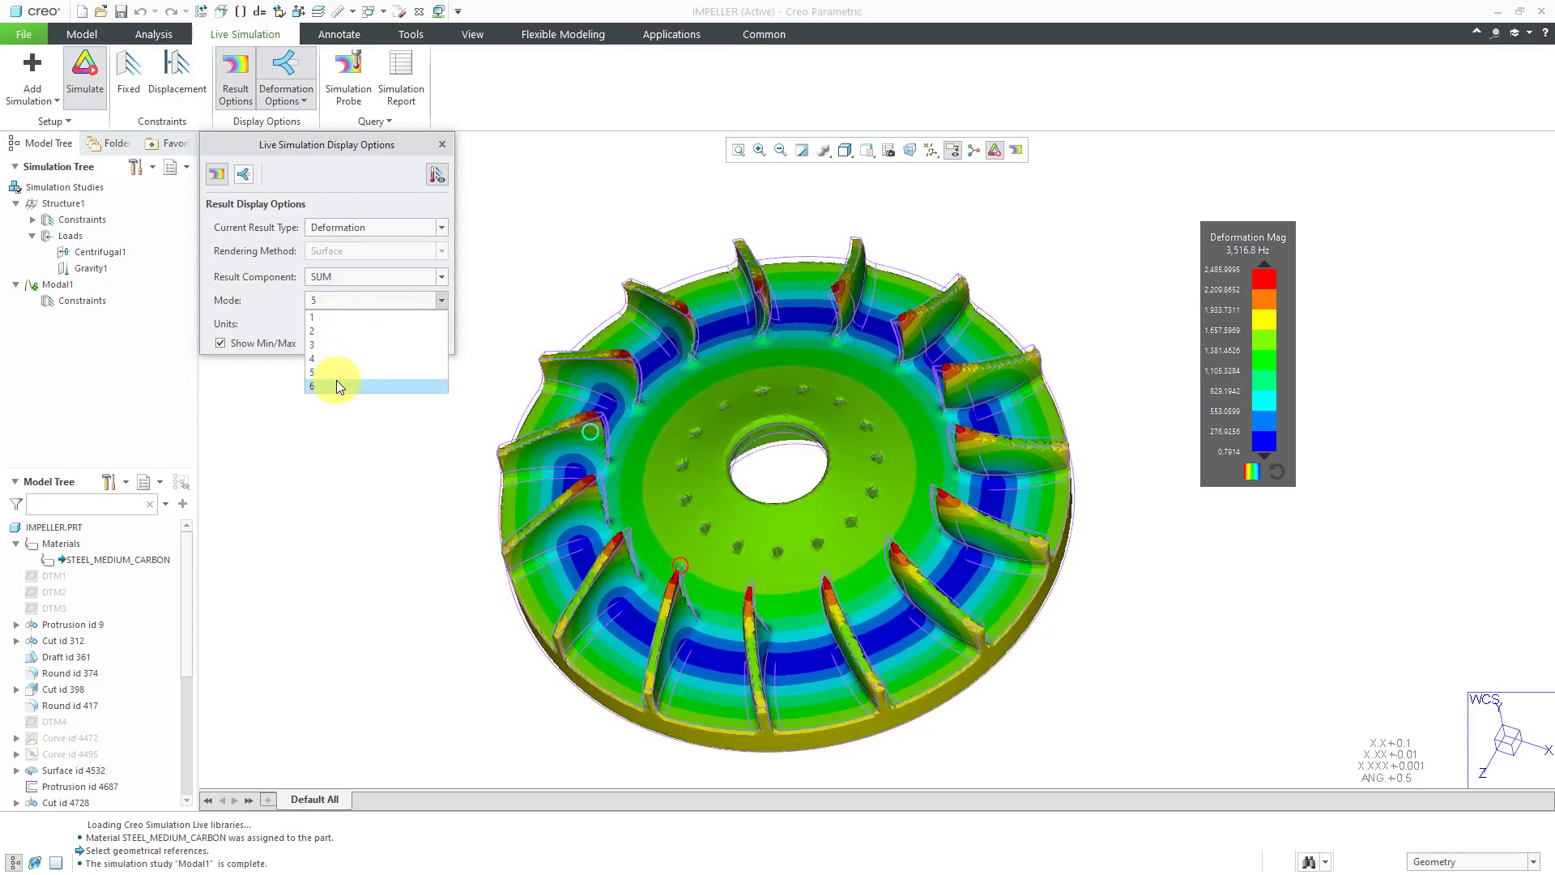
{"action": "left_click", "coordinate": [336, 381]}
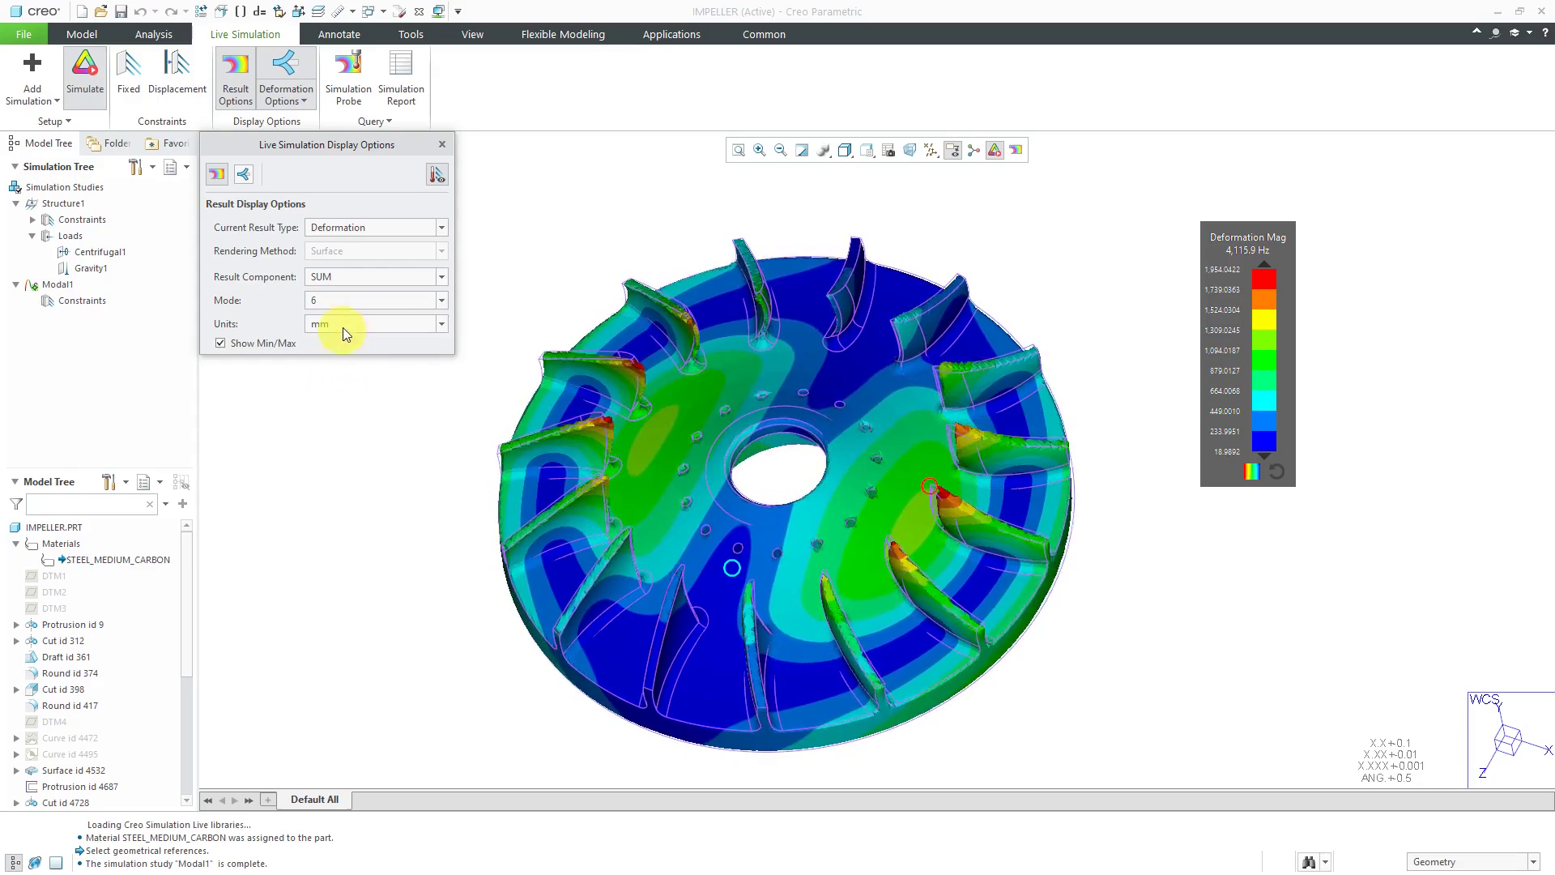
{"action": "left_click", "coordinate": [347, 299]}
{"action": "left_click", "coordinate": [338, 321]}
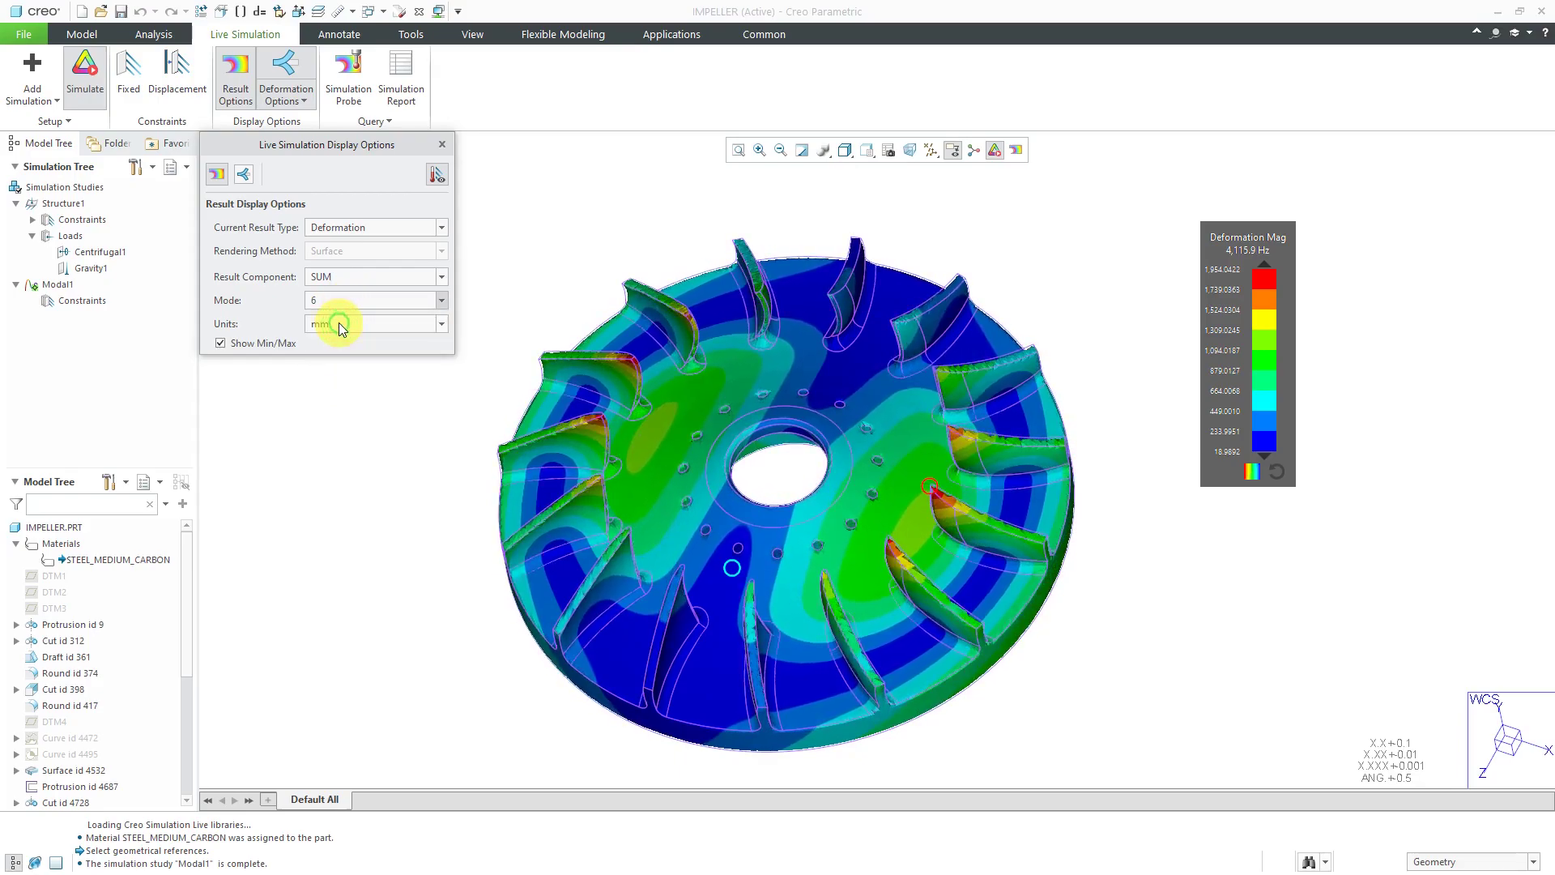